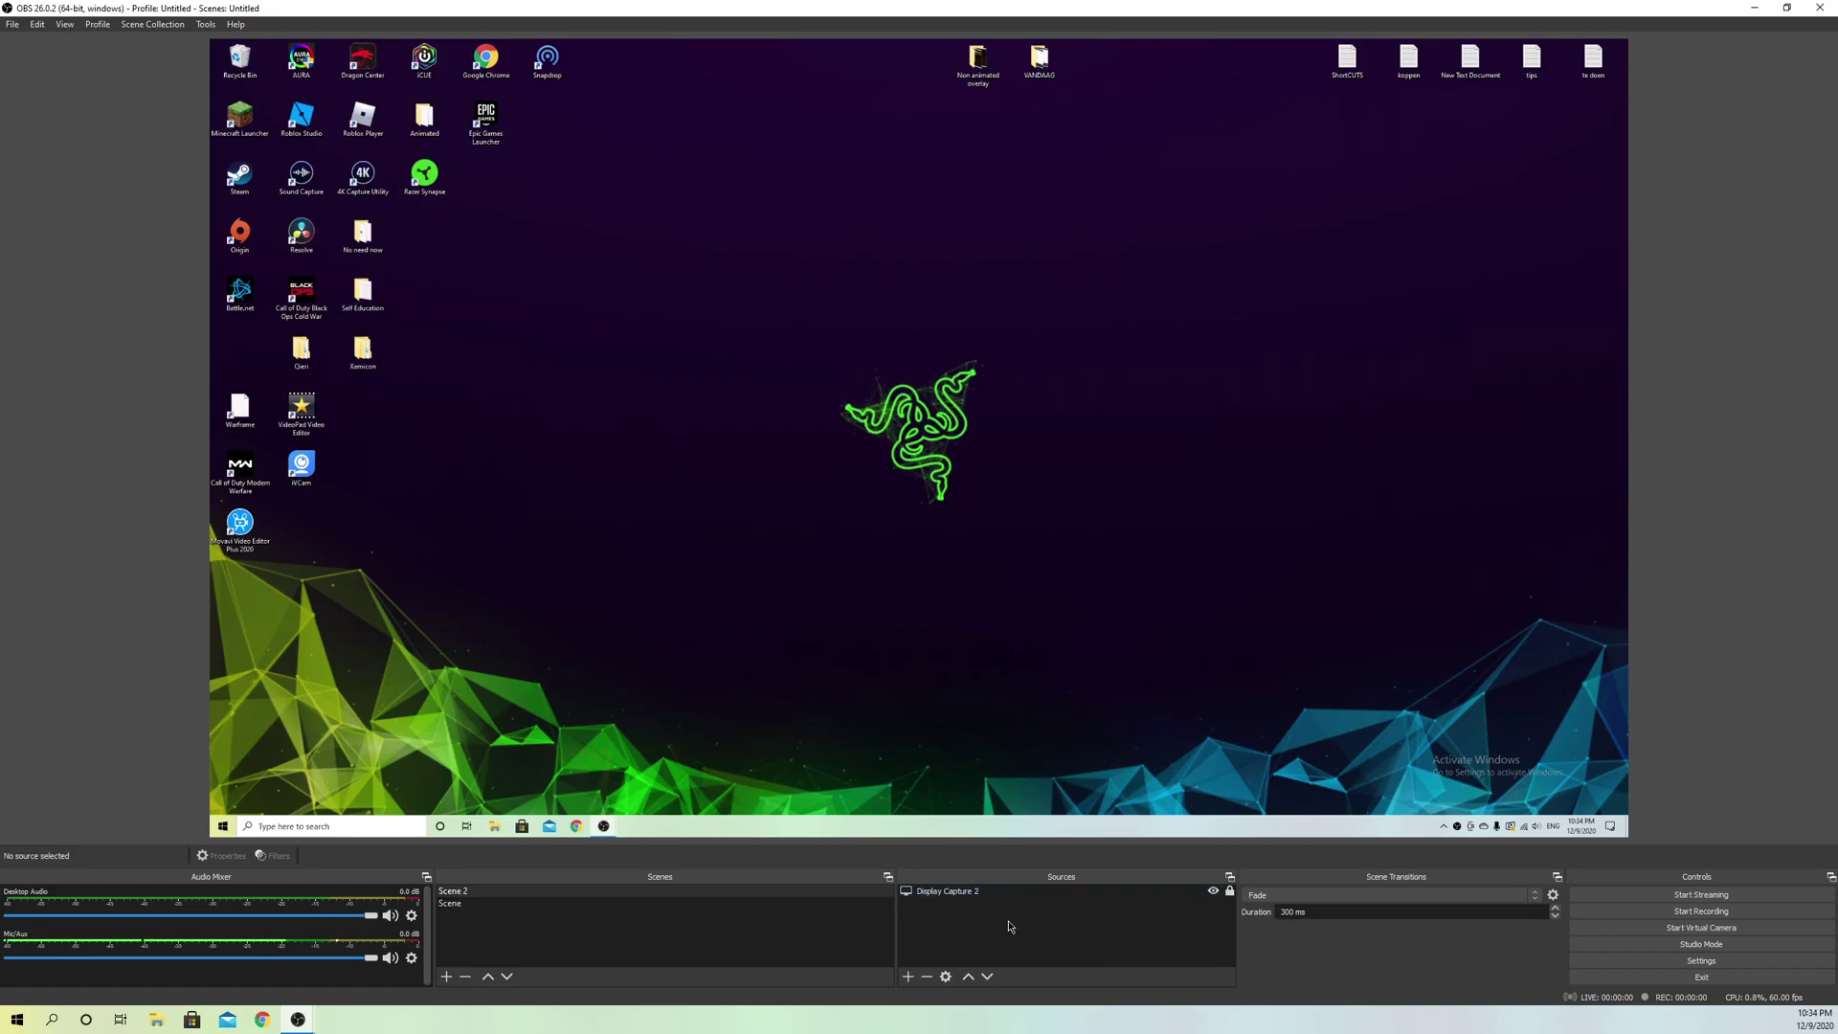
# Add a new Game Capture source to Scene 2 using its default capture-any-fullscreen mode.
pyautogui.click(909, 976)
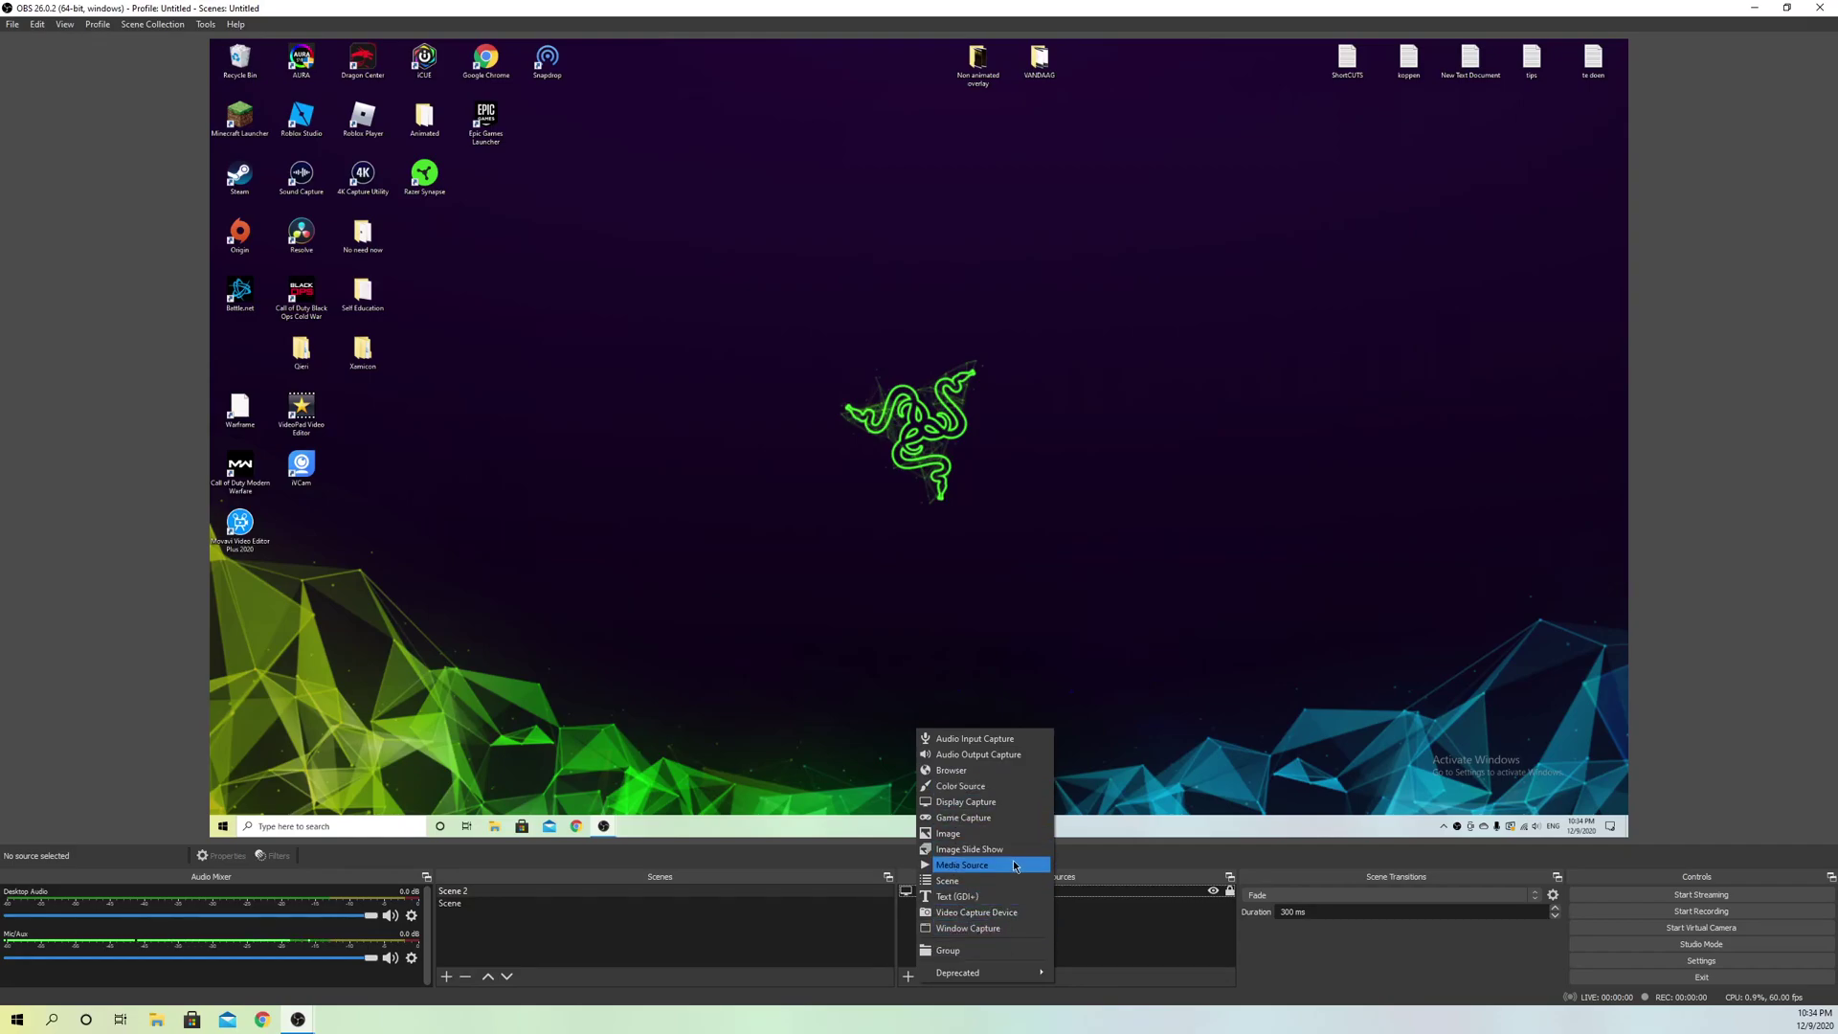
pyautogui.click(969, 821)
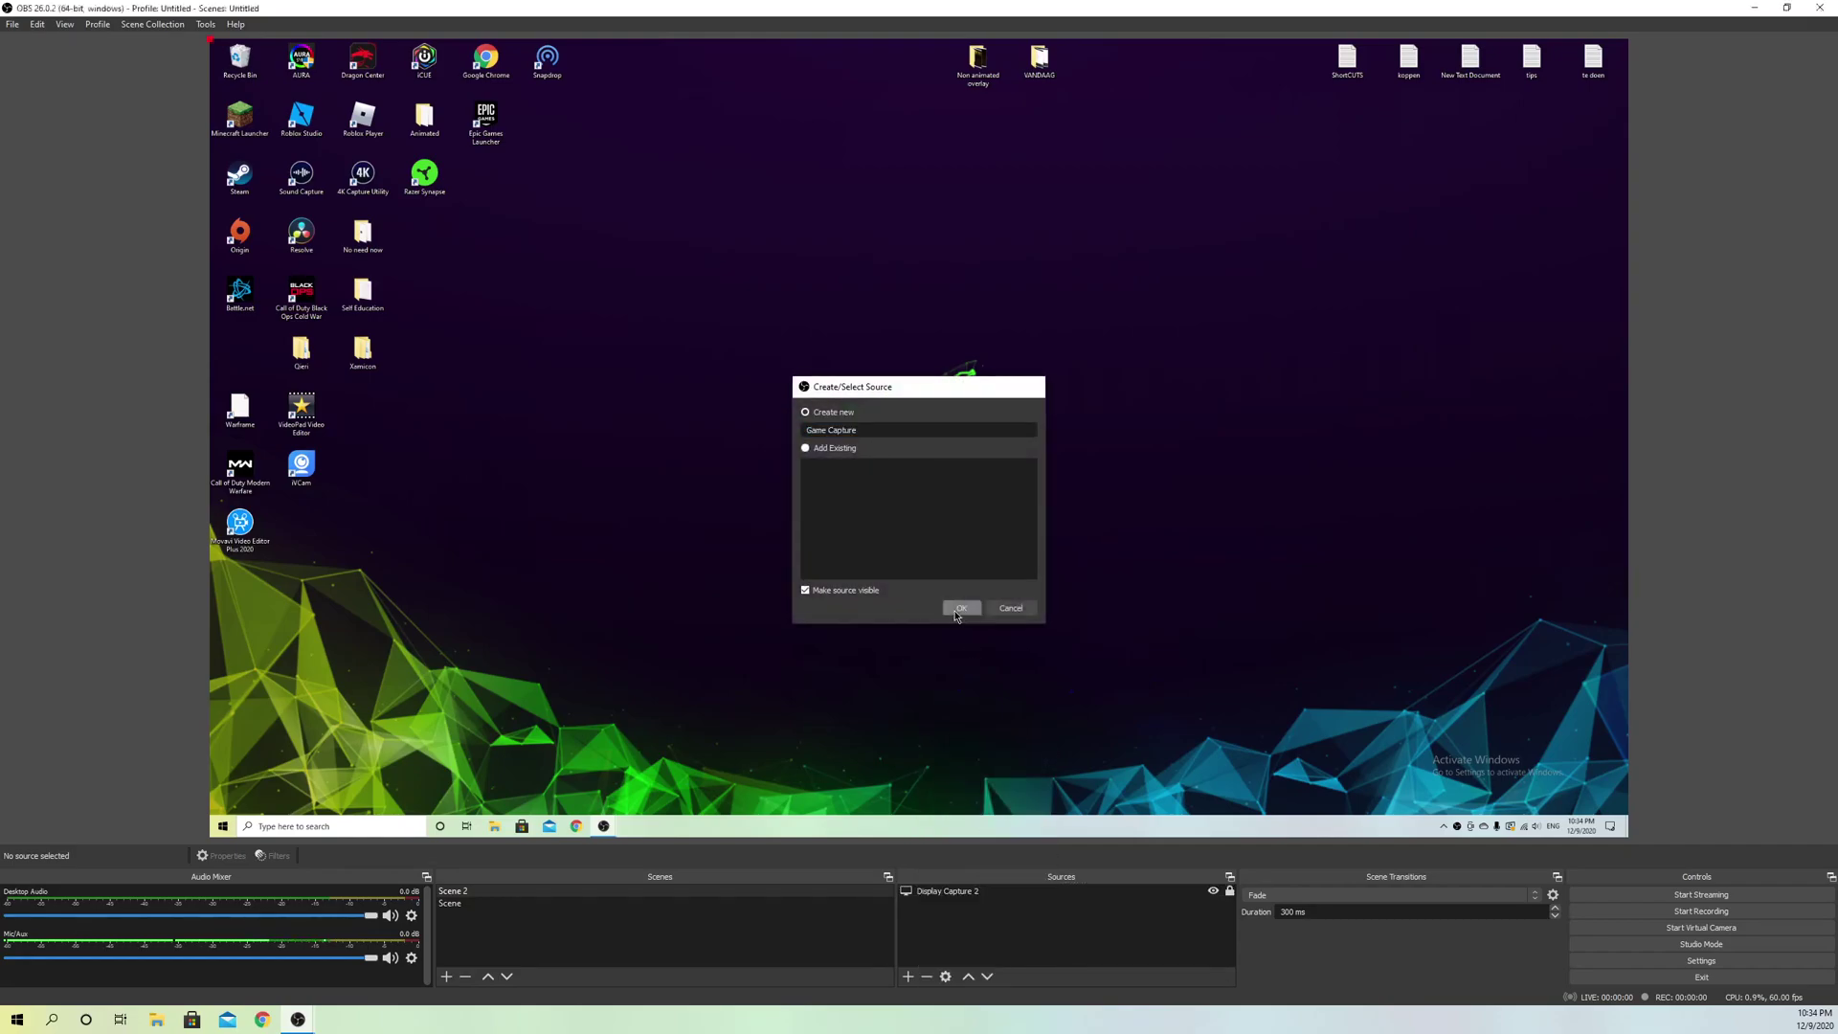
pyautogui.click(958, 610)
pyautogui.scroll(-1, 830, 646)
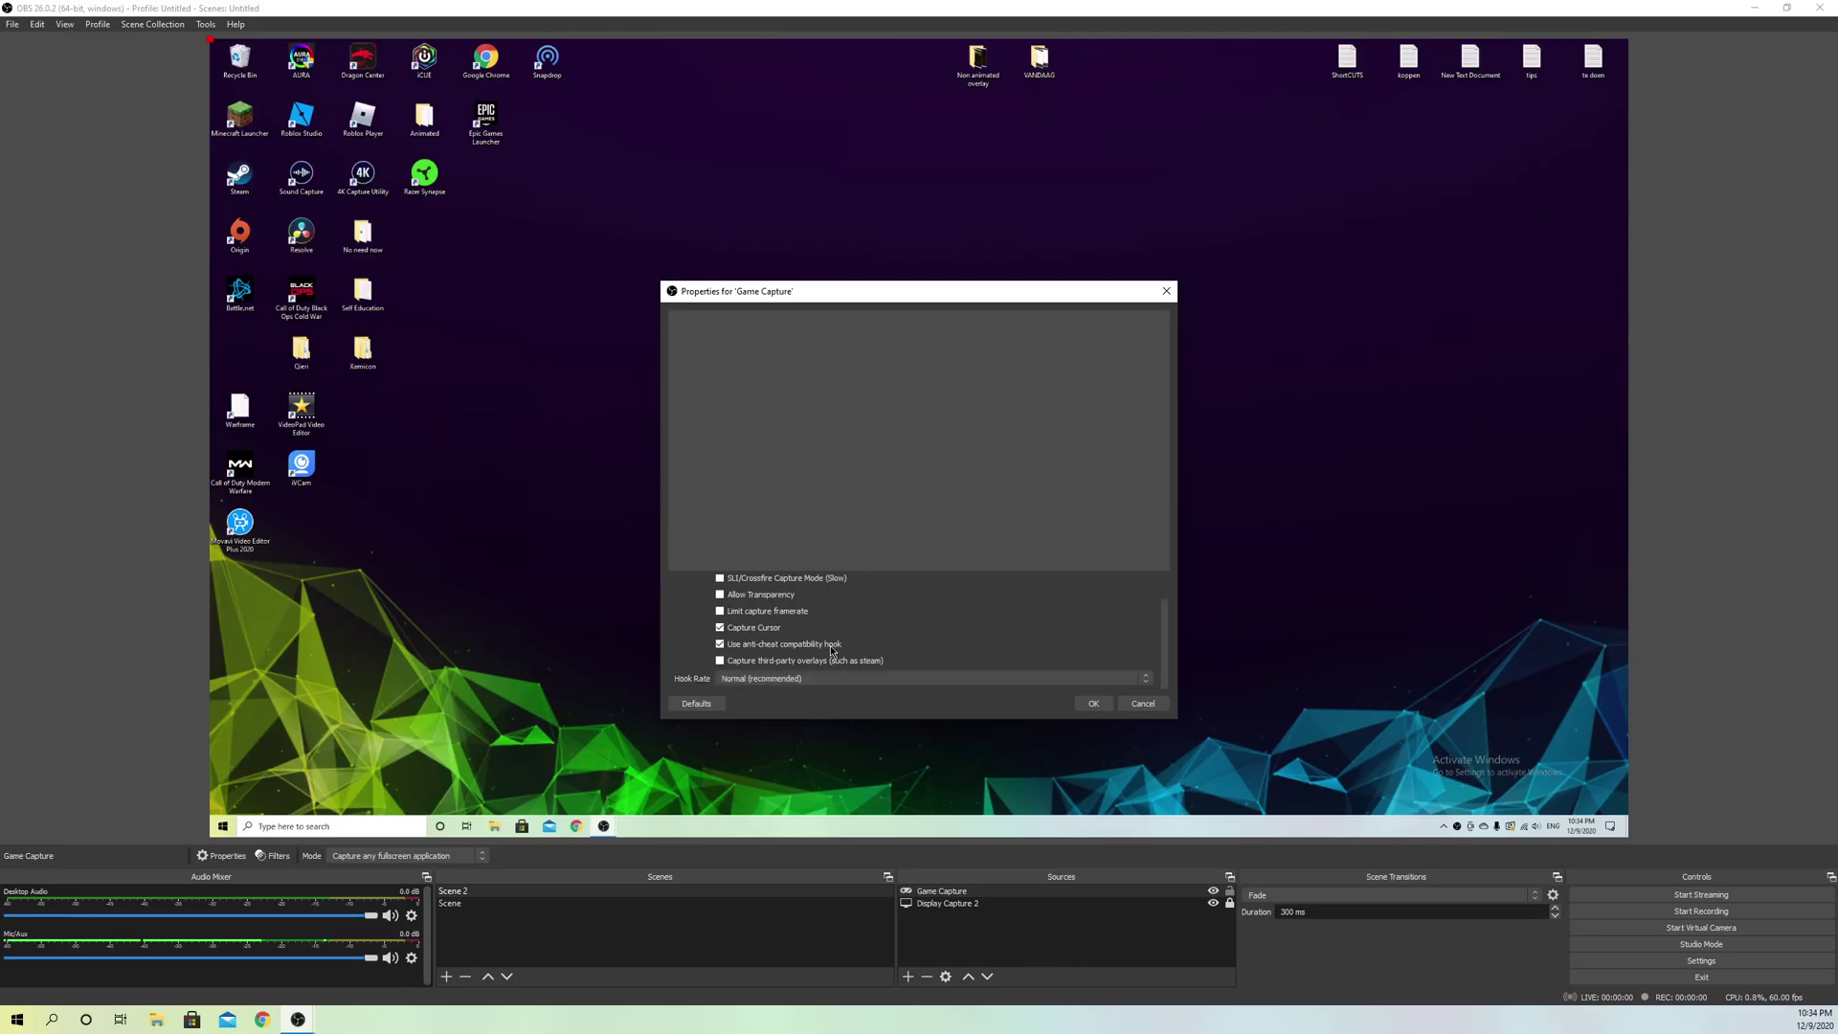
pyautogui.scroll(1, 783, 648)
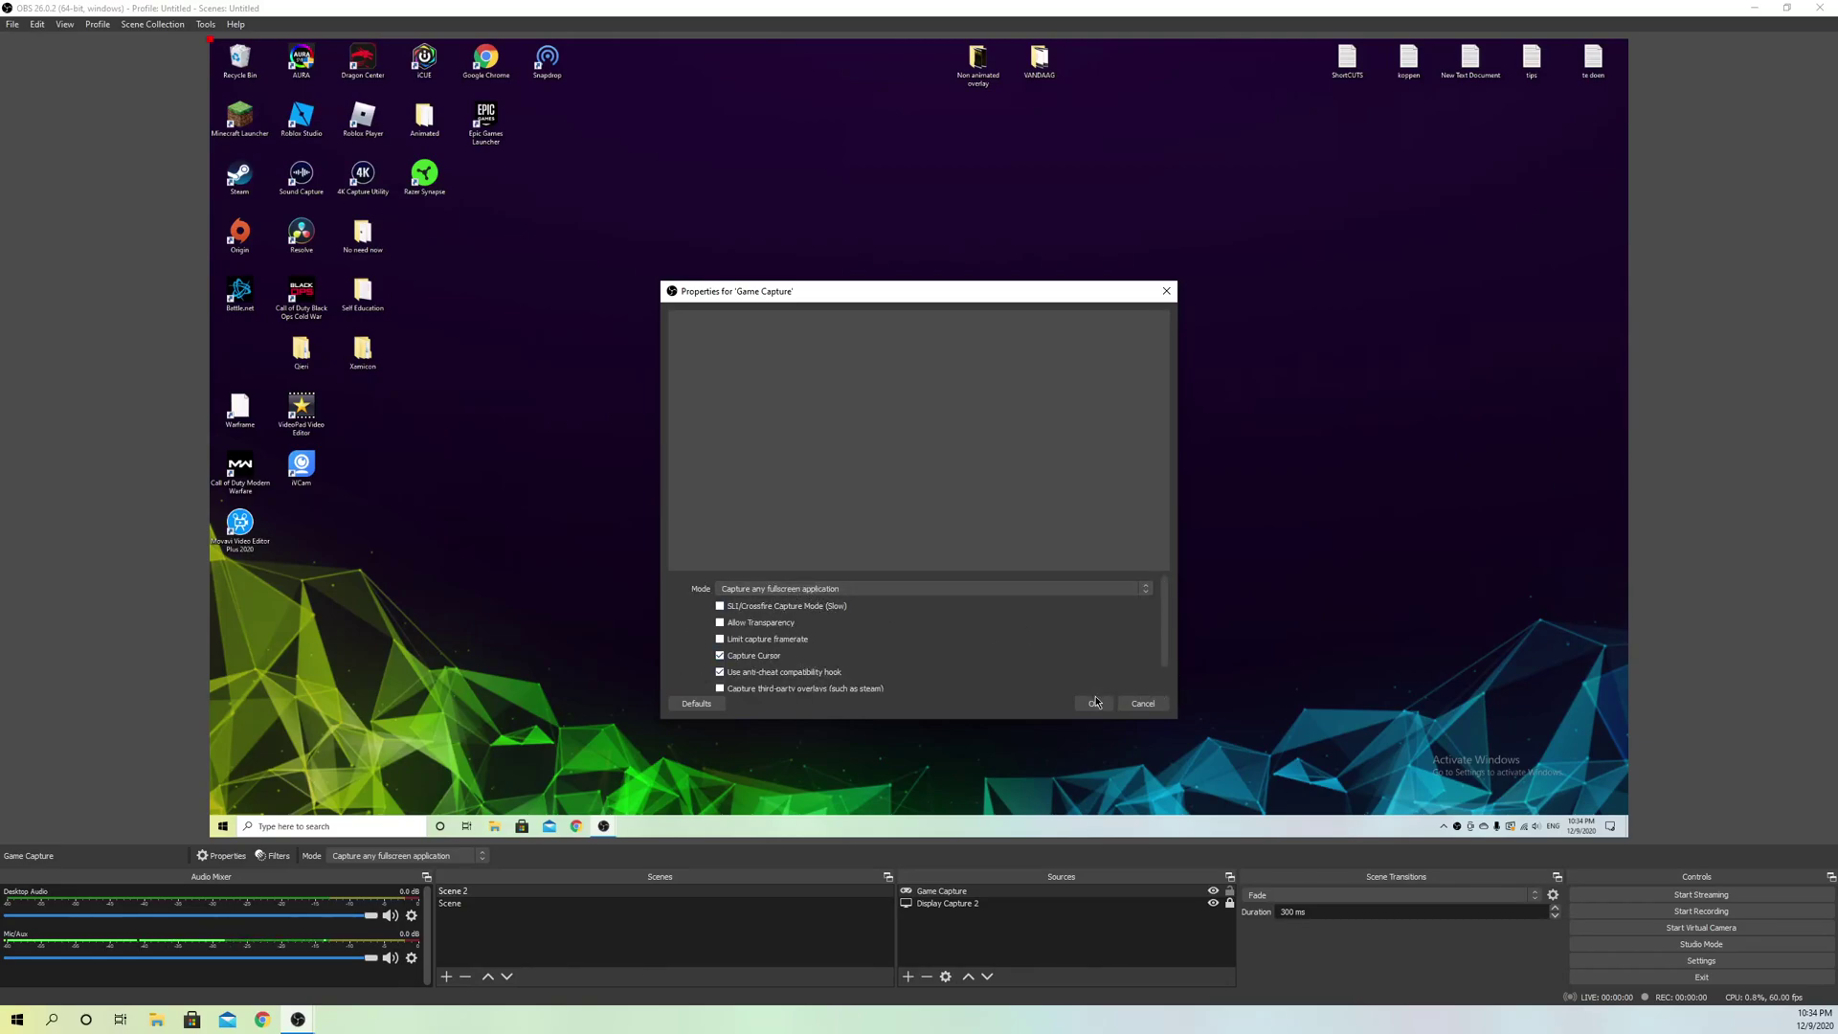
pyautogui.click(1095, 703)
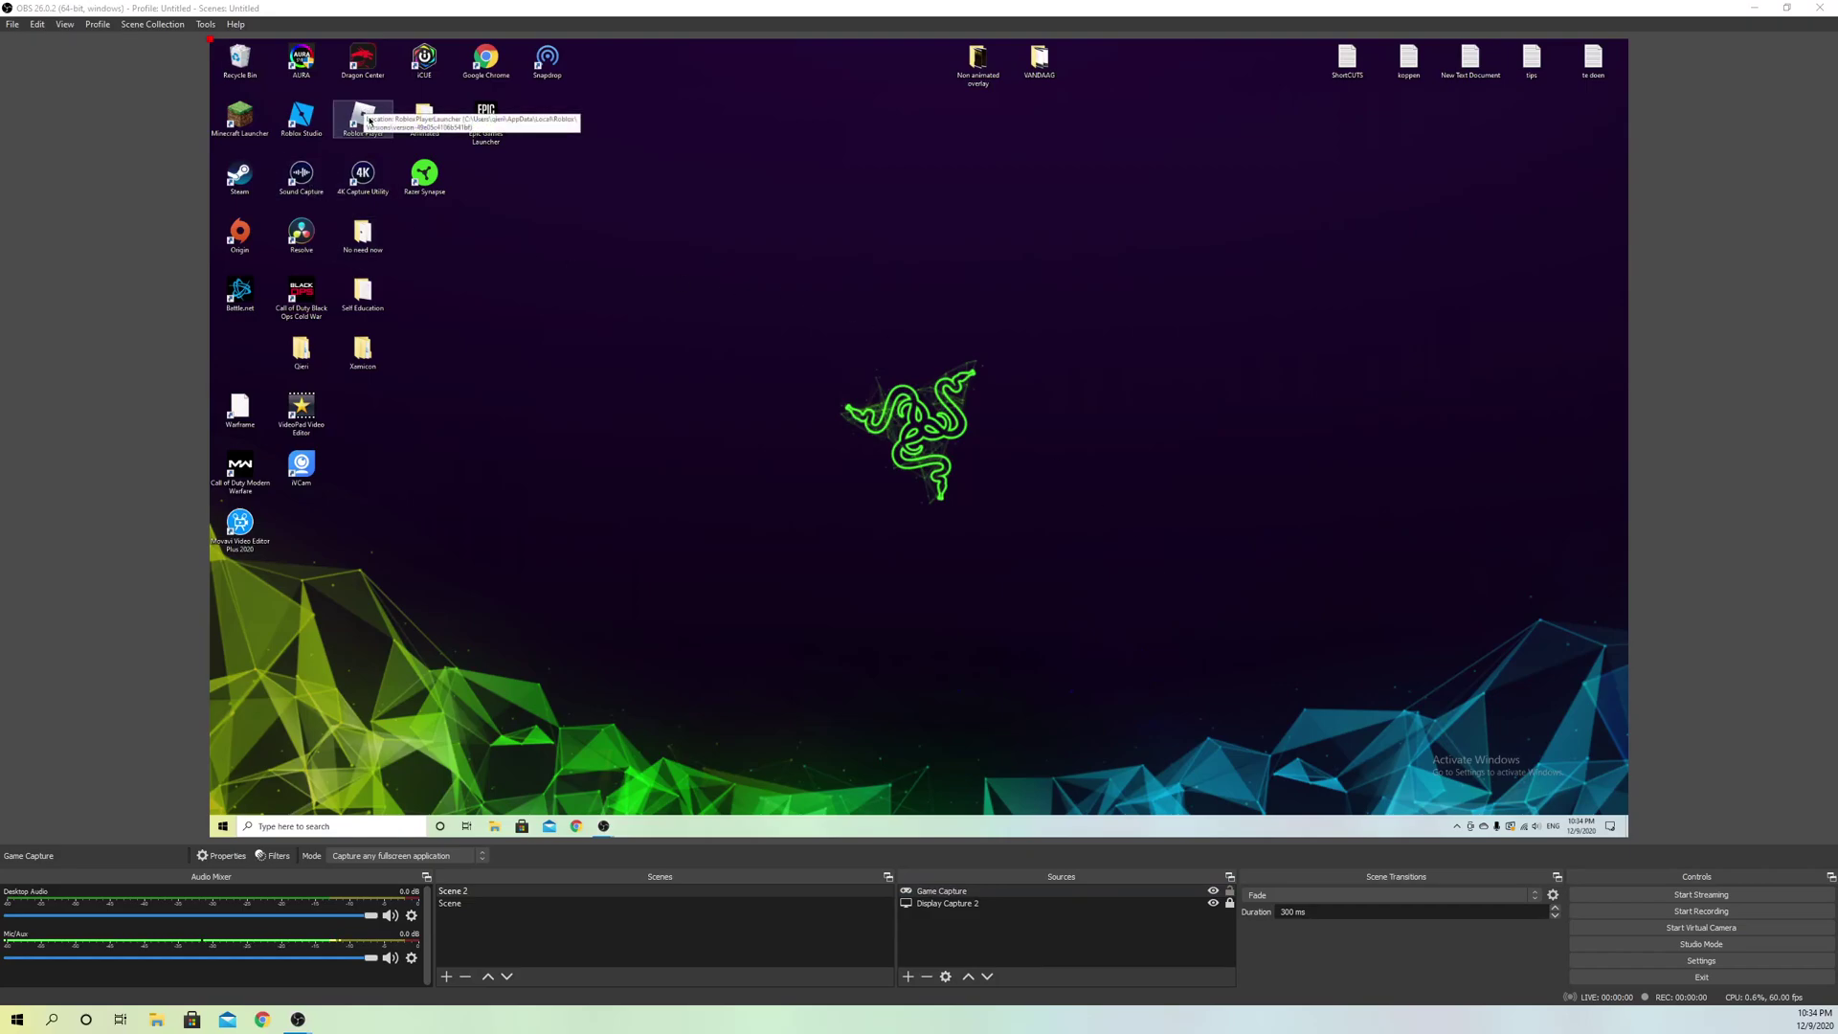
# Launch Roblox, find Epic Minigames on the Games page, and start playing it in the app.
pyautogui.doubleClick(364, 116)
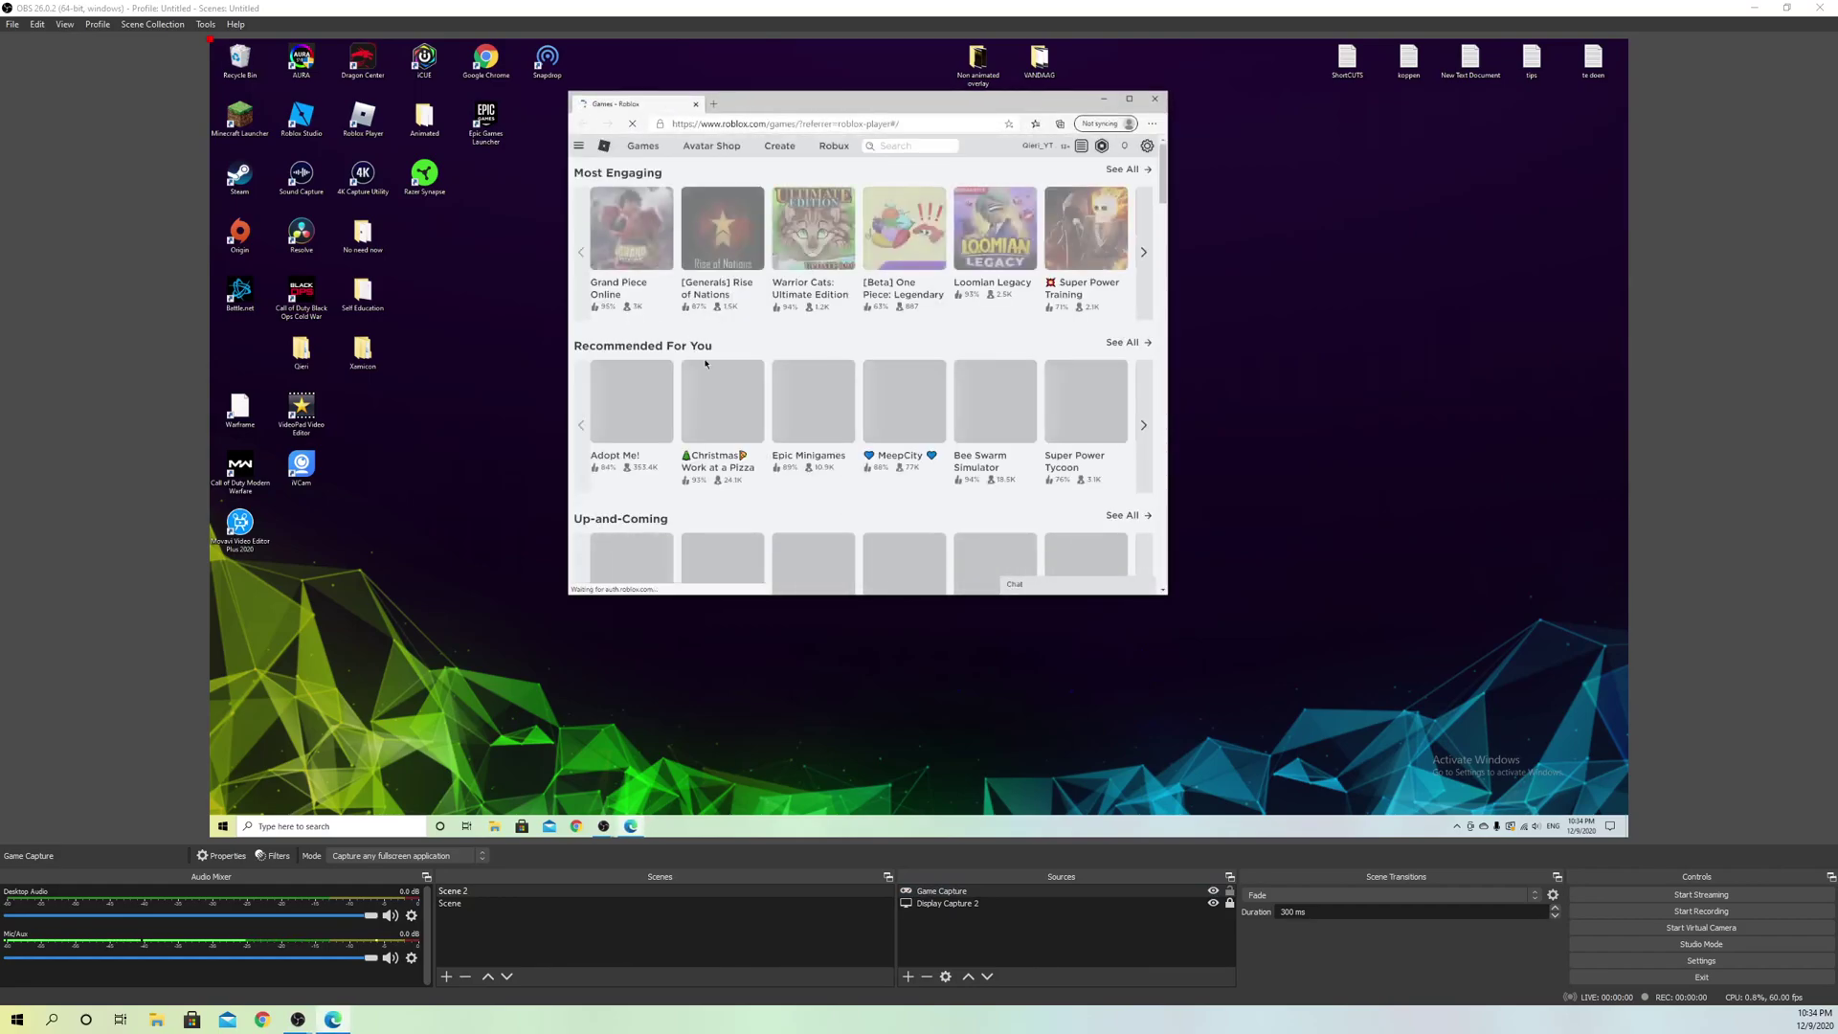
pyautogui.scroll(-6, 904, 436)
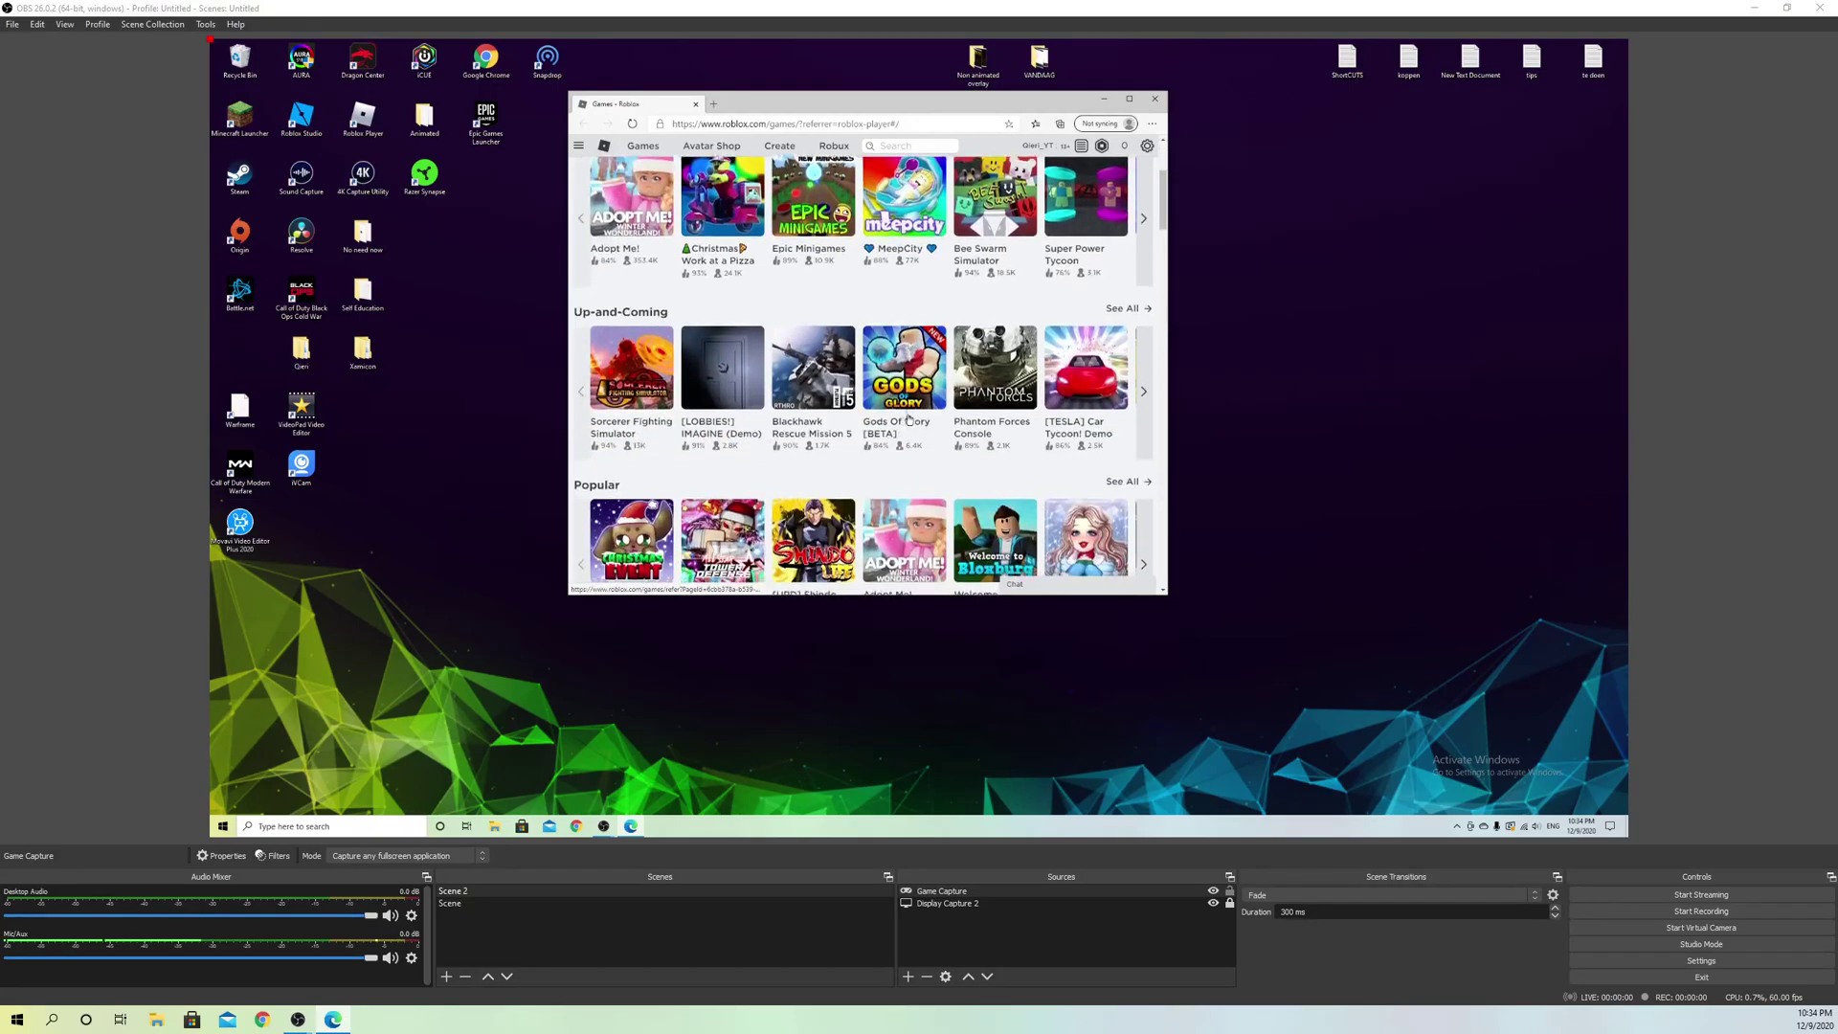
pyautogui.scroll(-5, 912, 438)
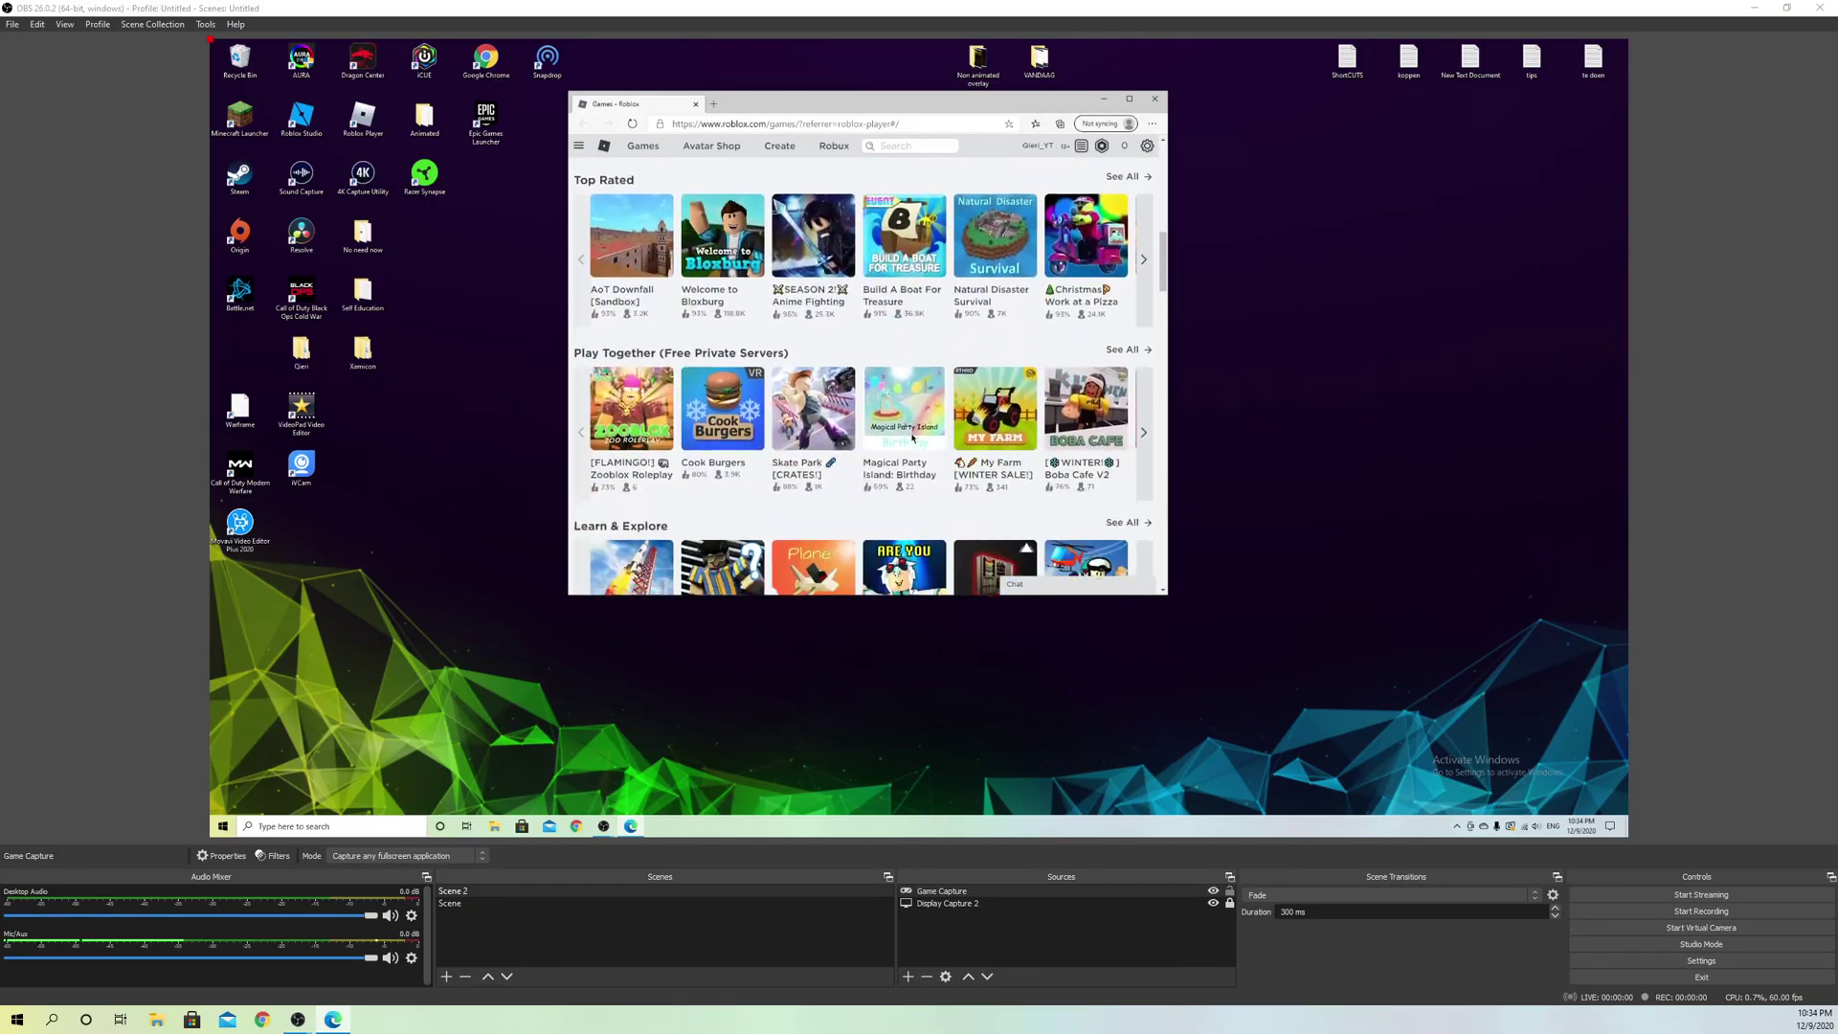
pyautogui.scroll(10, 915, 437)
pyautogui.scroll(2, 918, 437)
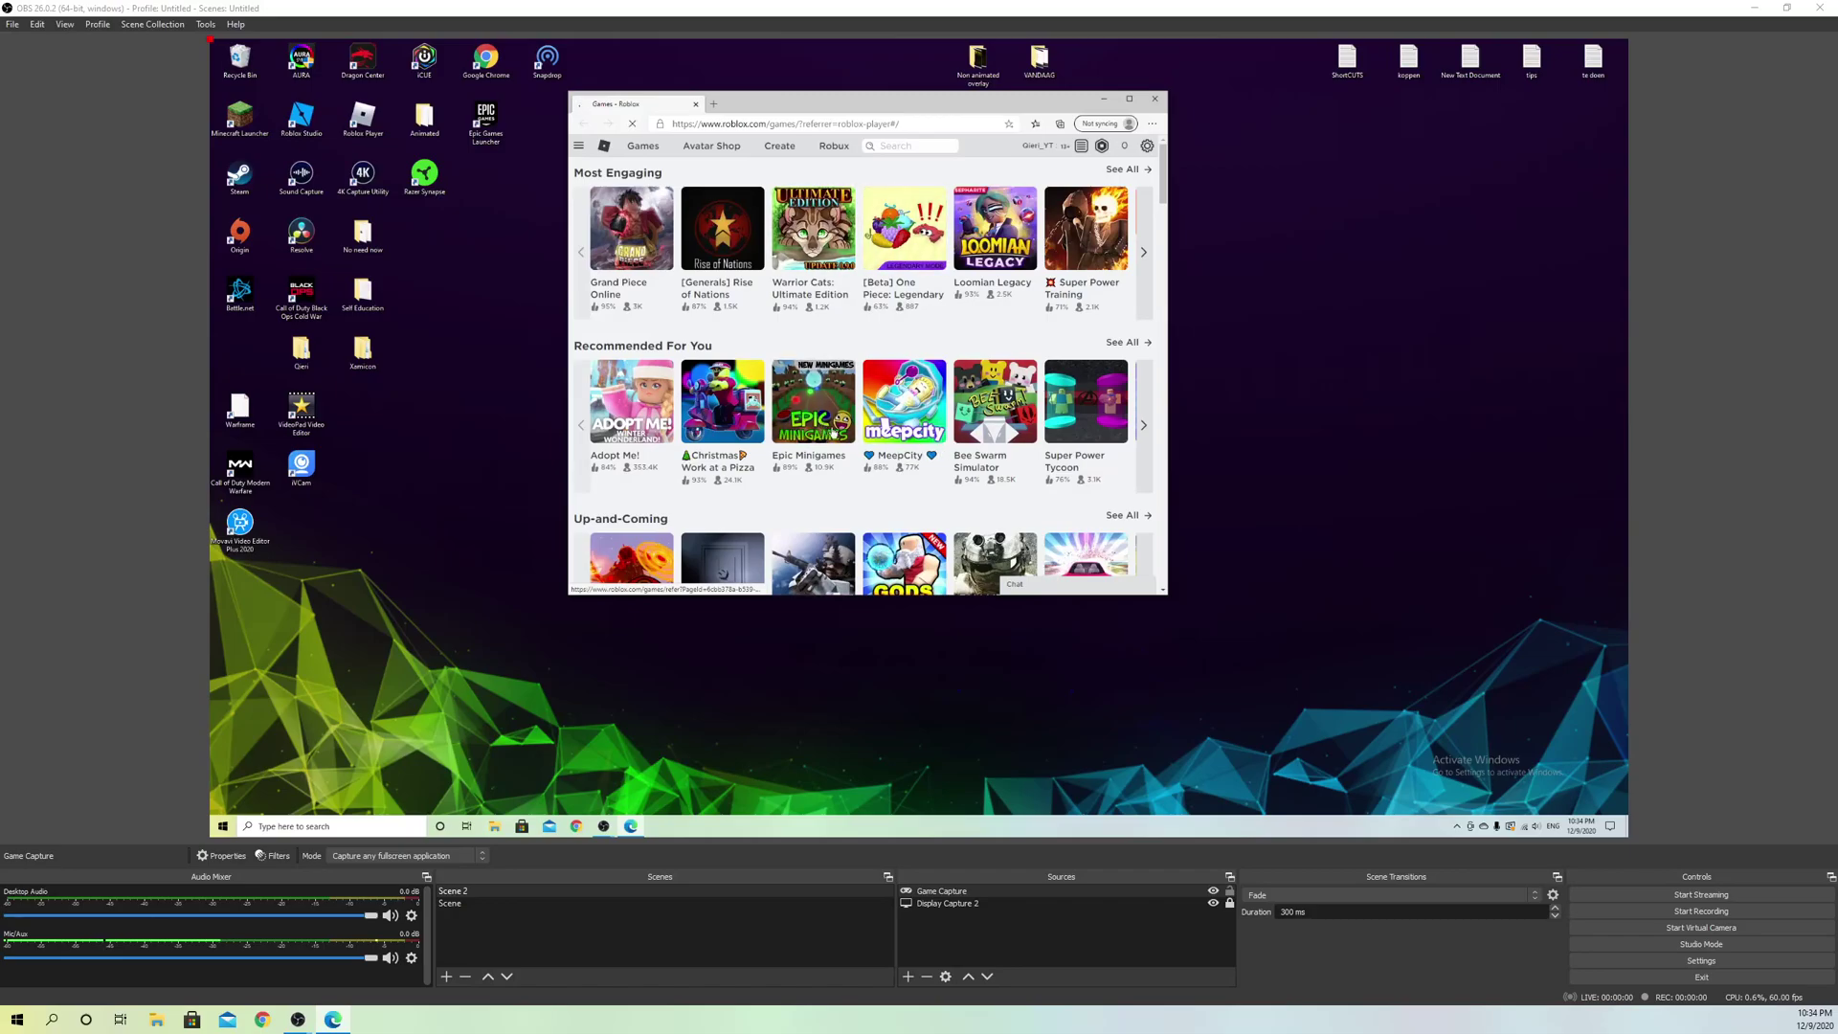
pyautogui.click(991, 375)
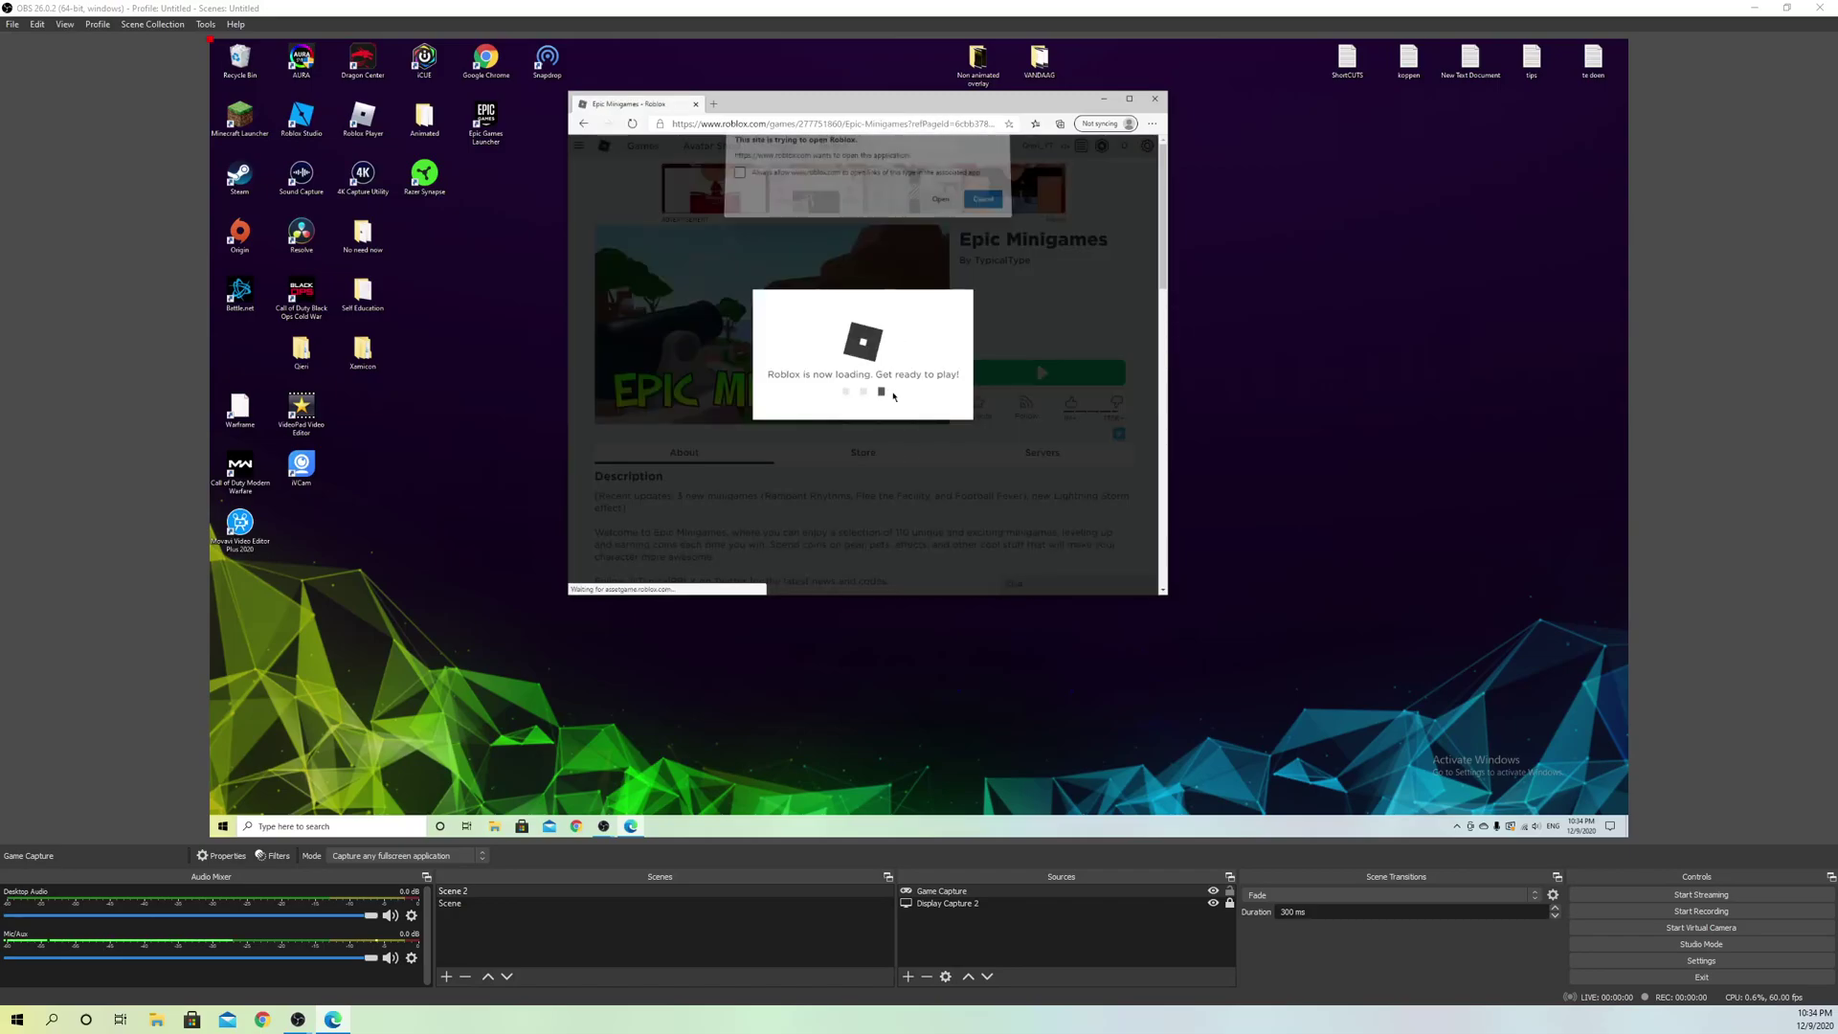
pyautogui.click(941, 201)
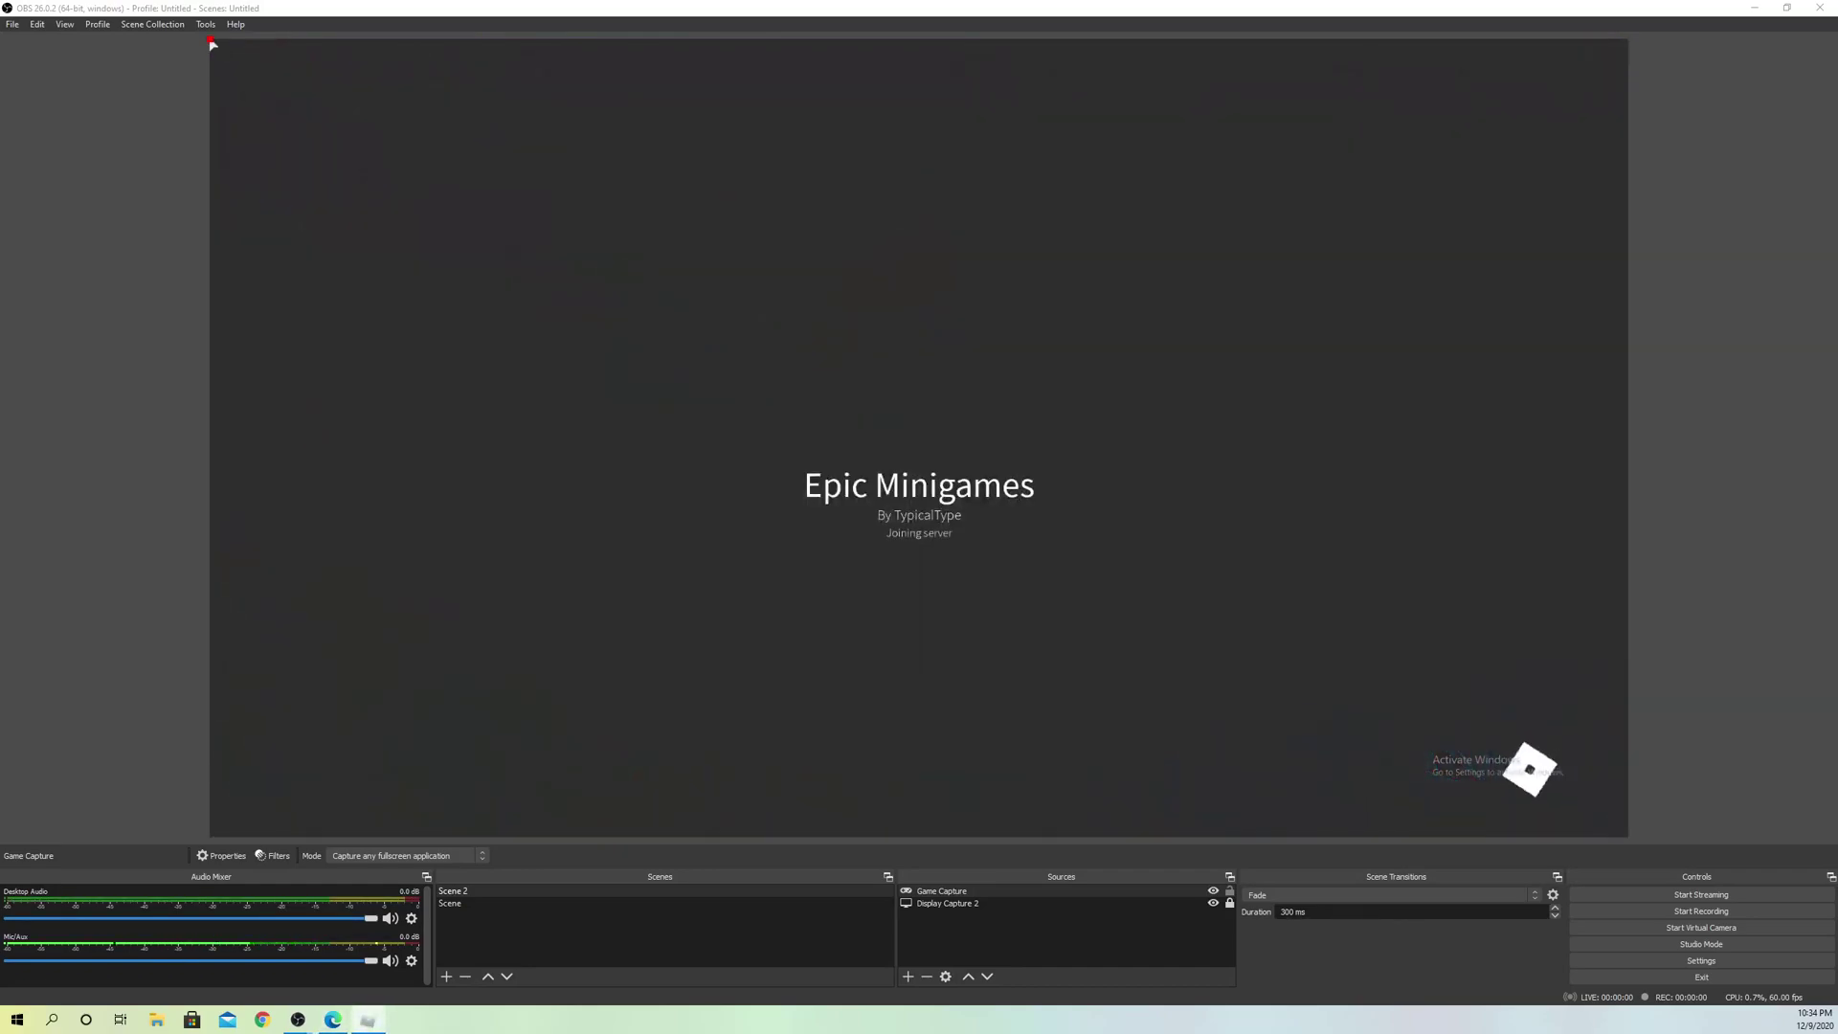
# Remove the Display Capture 2 source from the scene.
pyautogui.click(966, 908)
pyautogui.rightClick(966, 906)
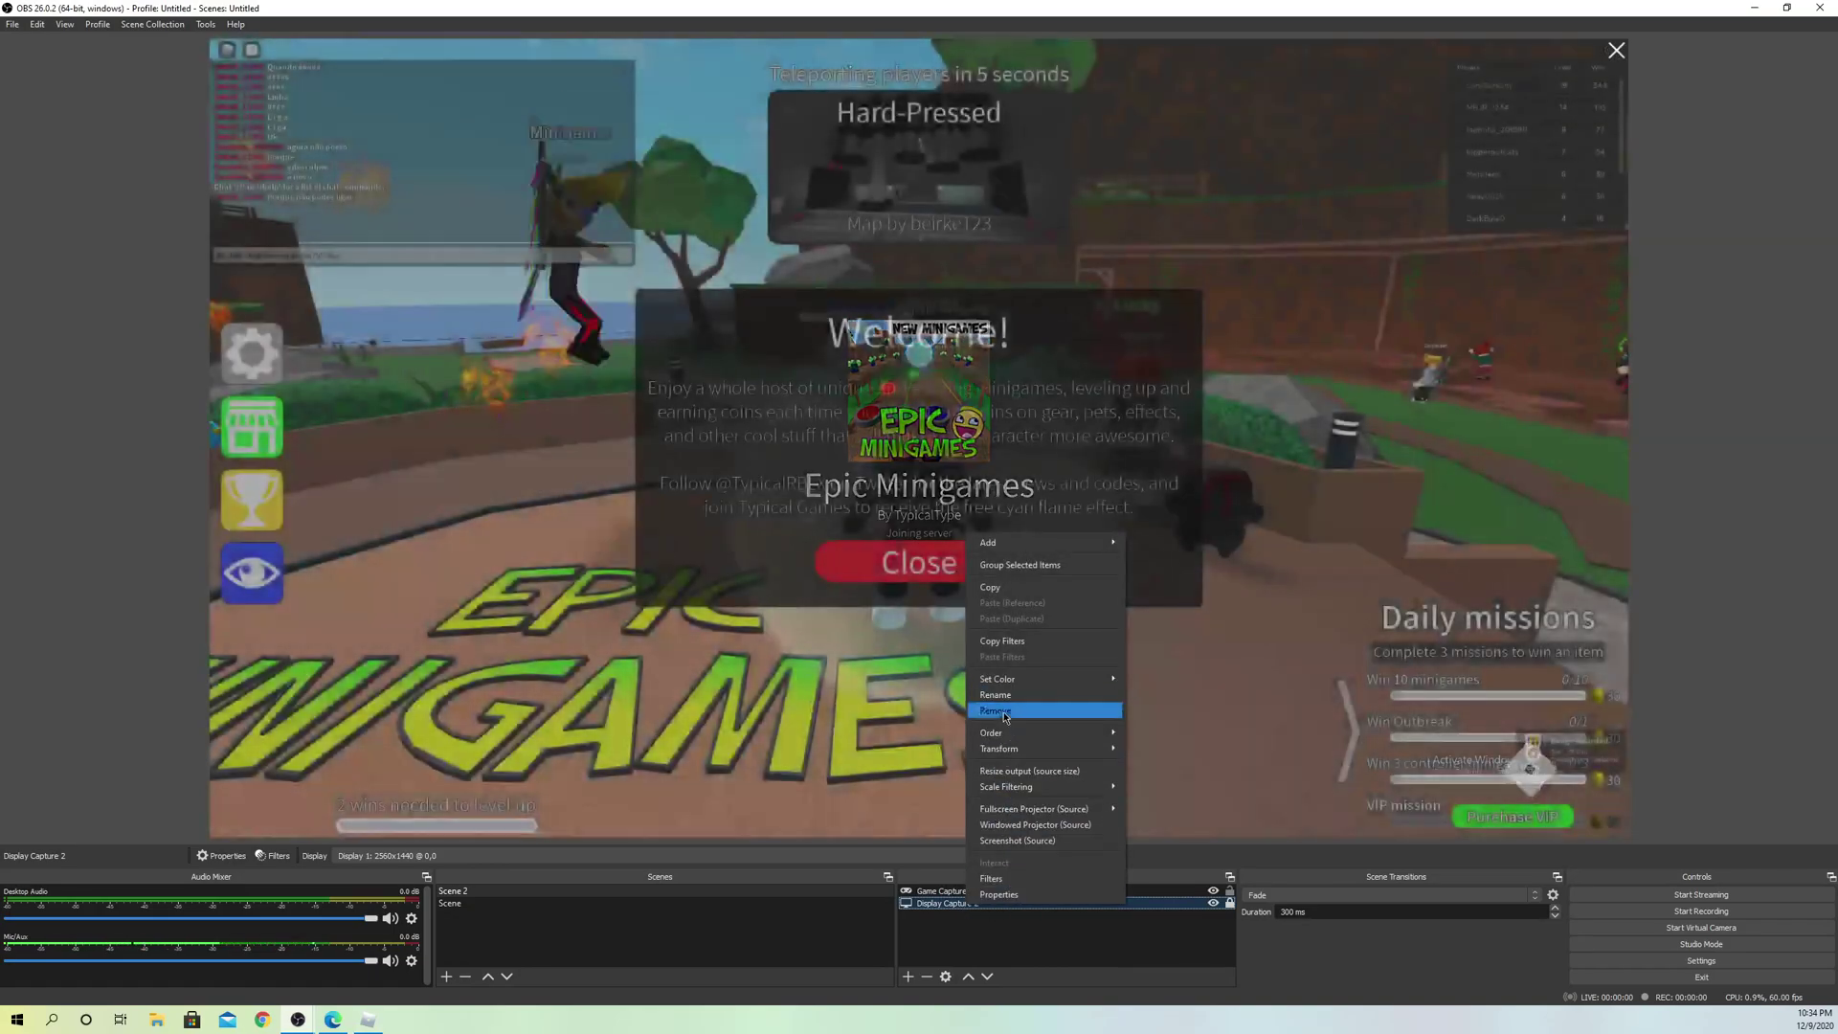
pyautogui.click(1003, 709)
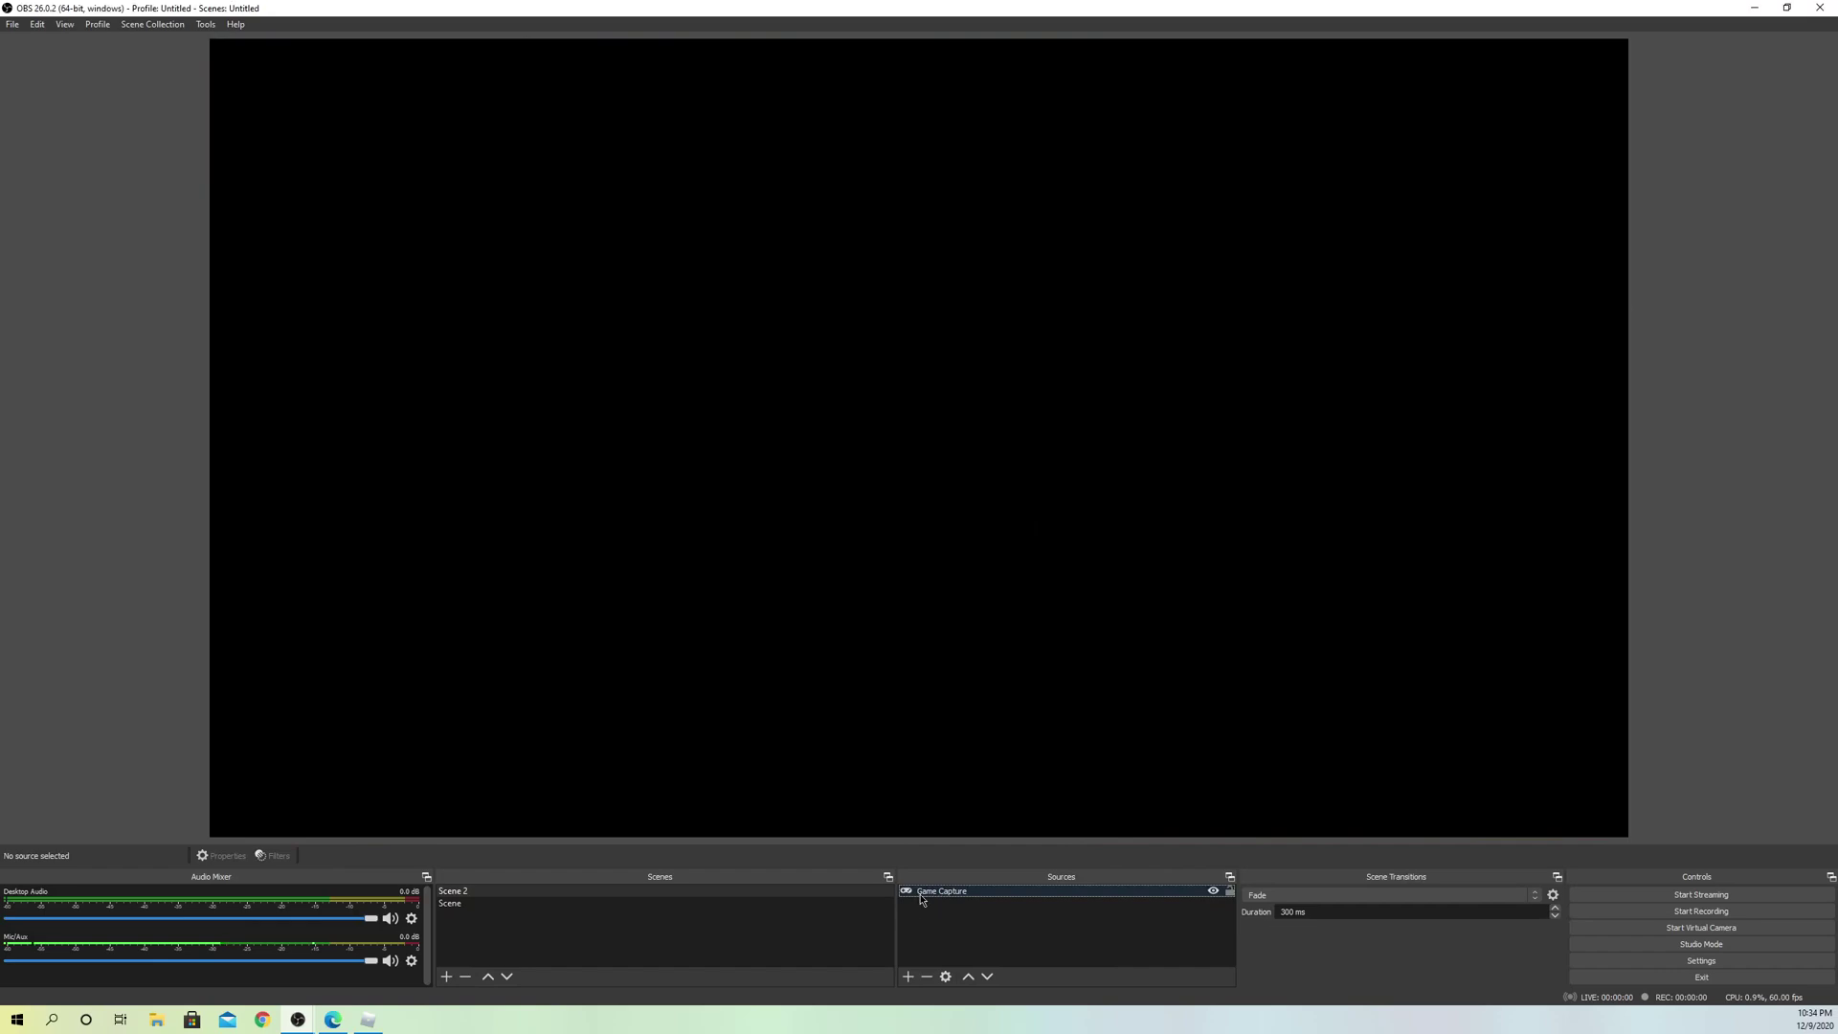
# Set Game Capture to capture the specific window RobloxPlayerBeta.exe.
pyautogui.doubleClick(1013, 895)
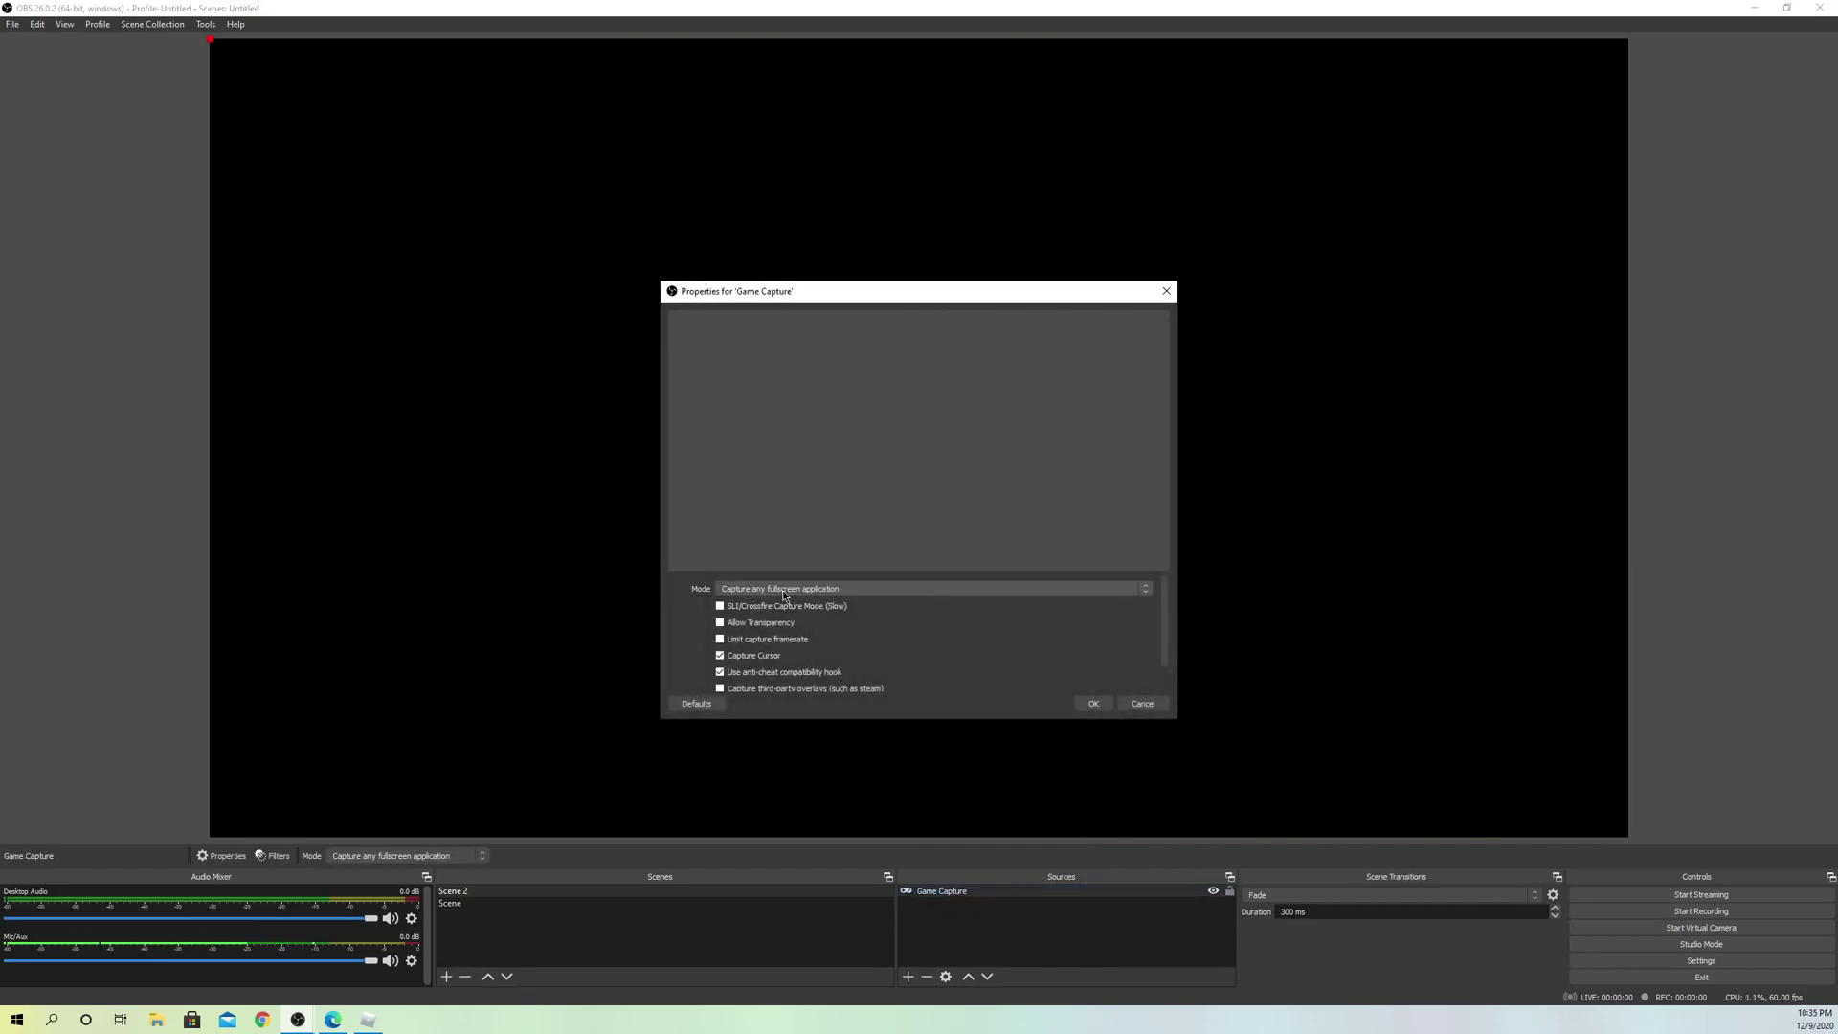
pyautogui.click(831, 588)
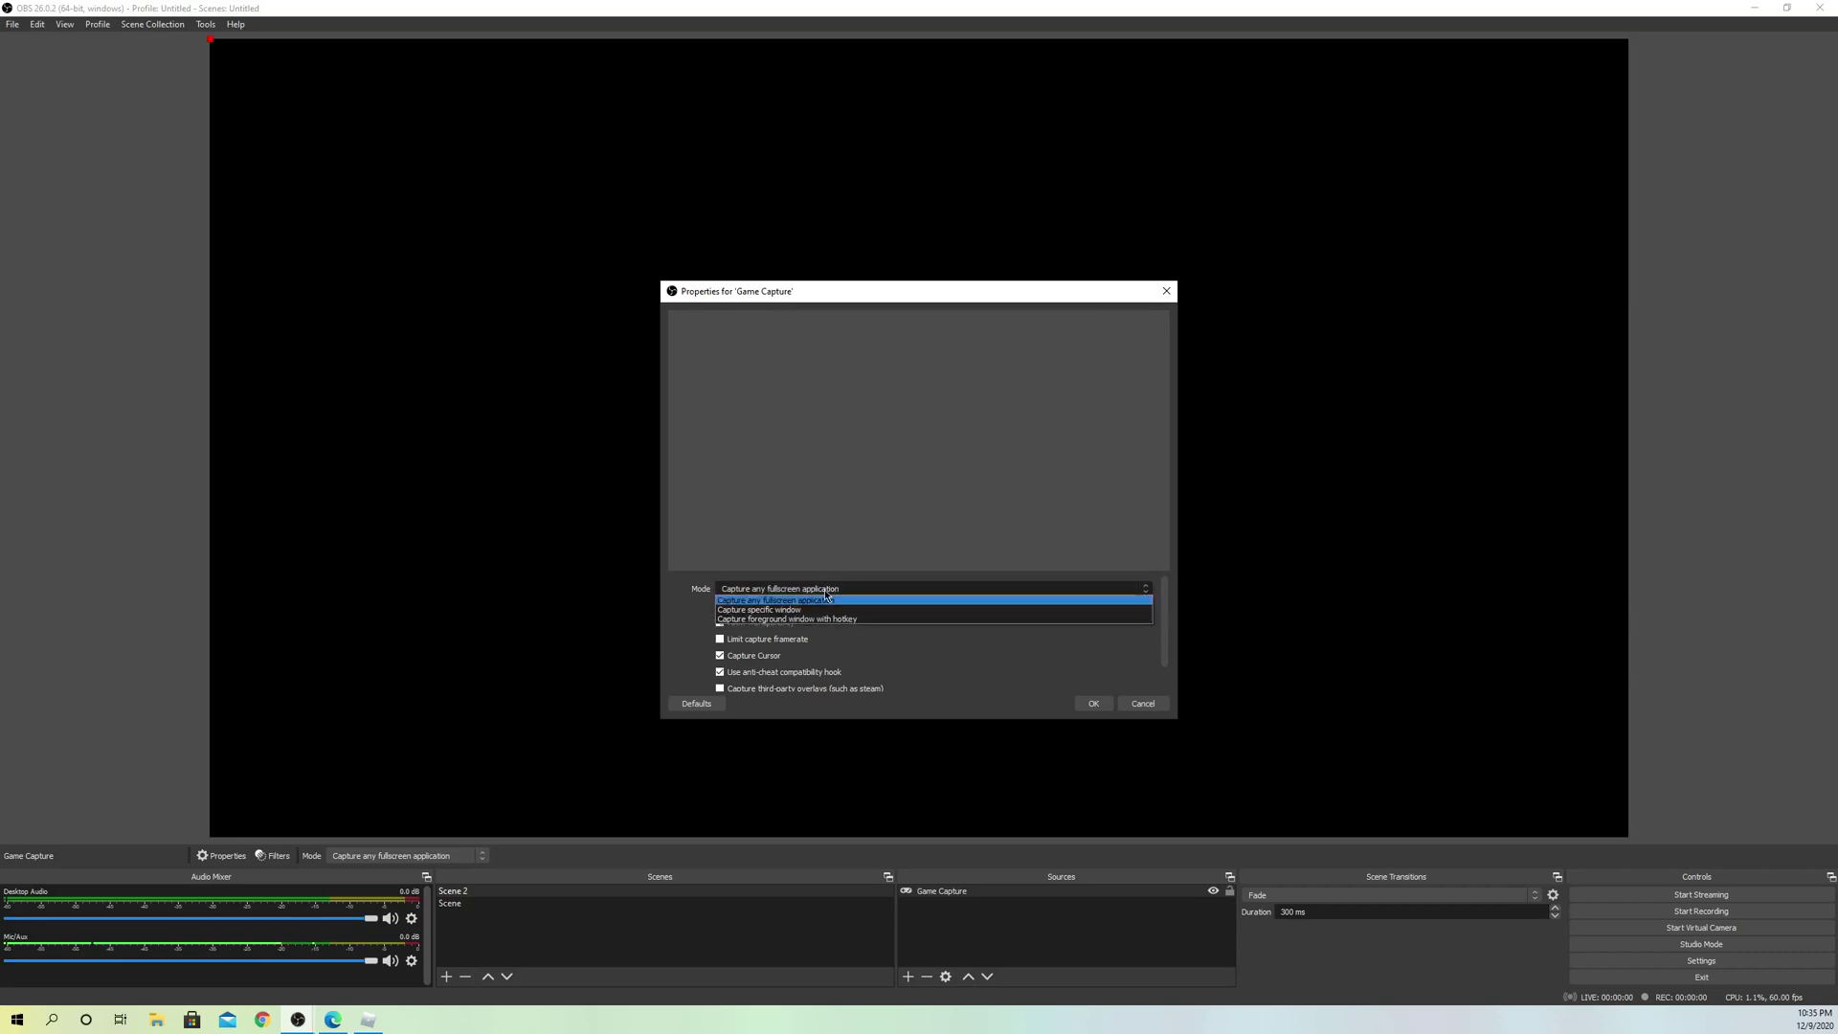
pyautogui.click(818, 610)
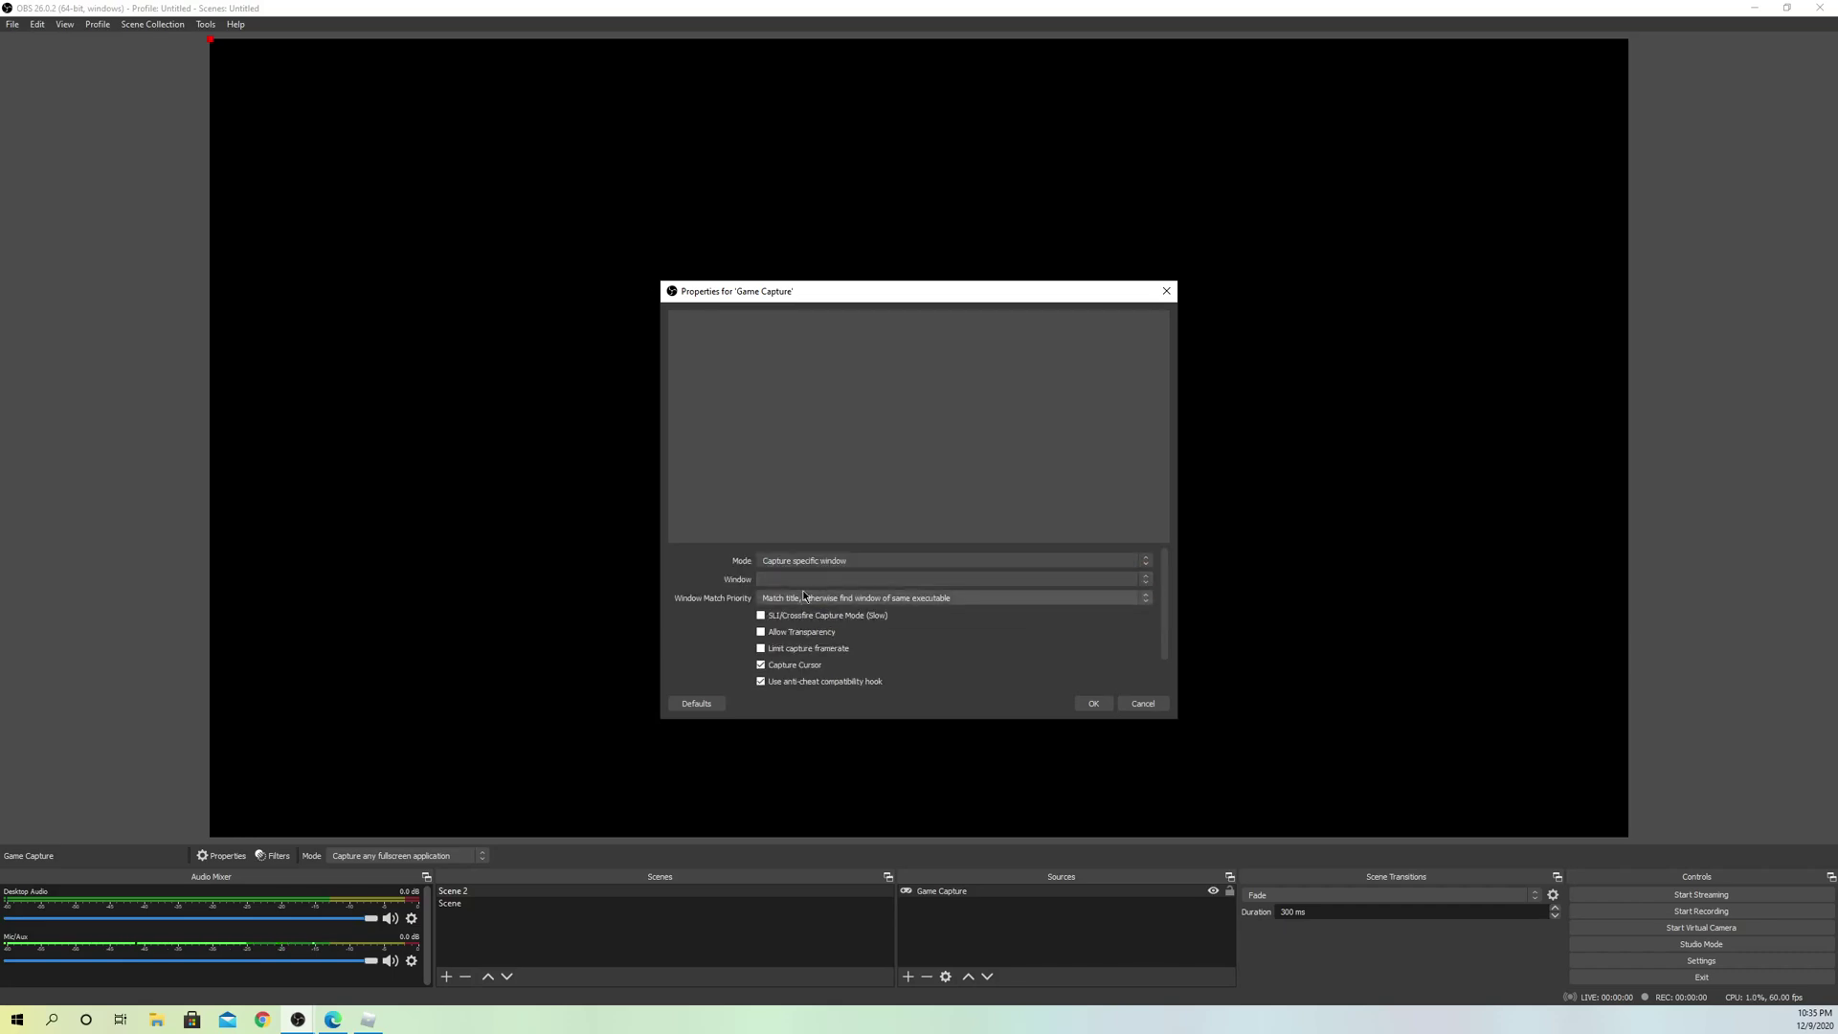
pyautogui.click(794, 581)
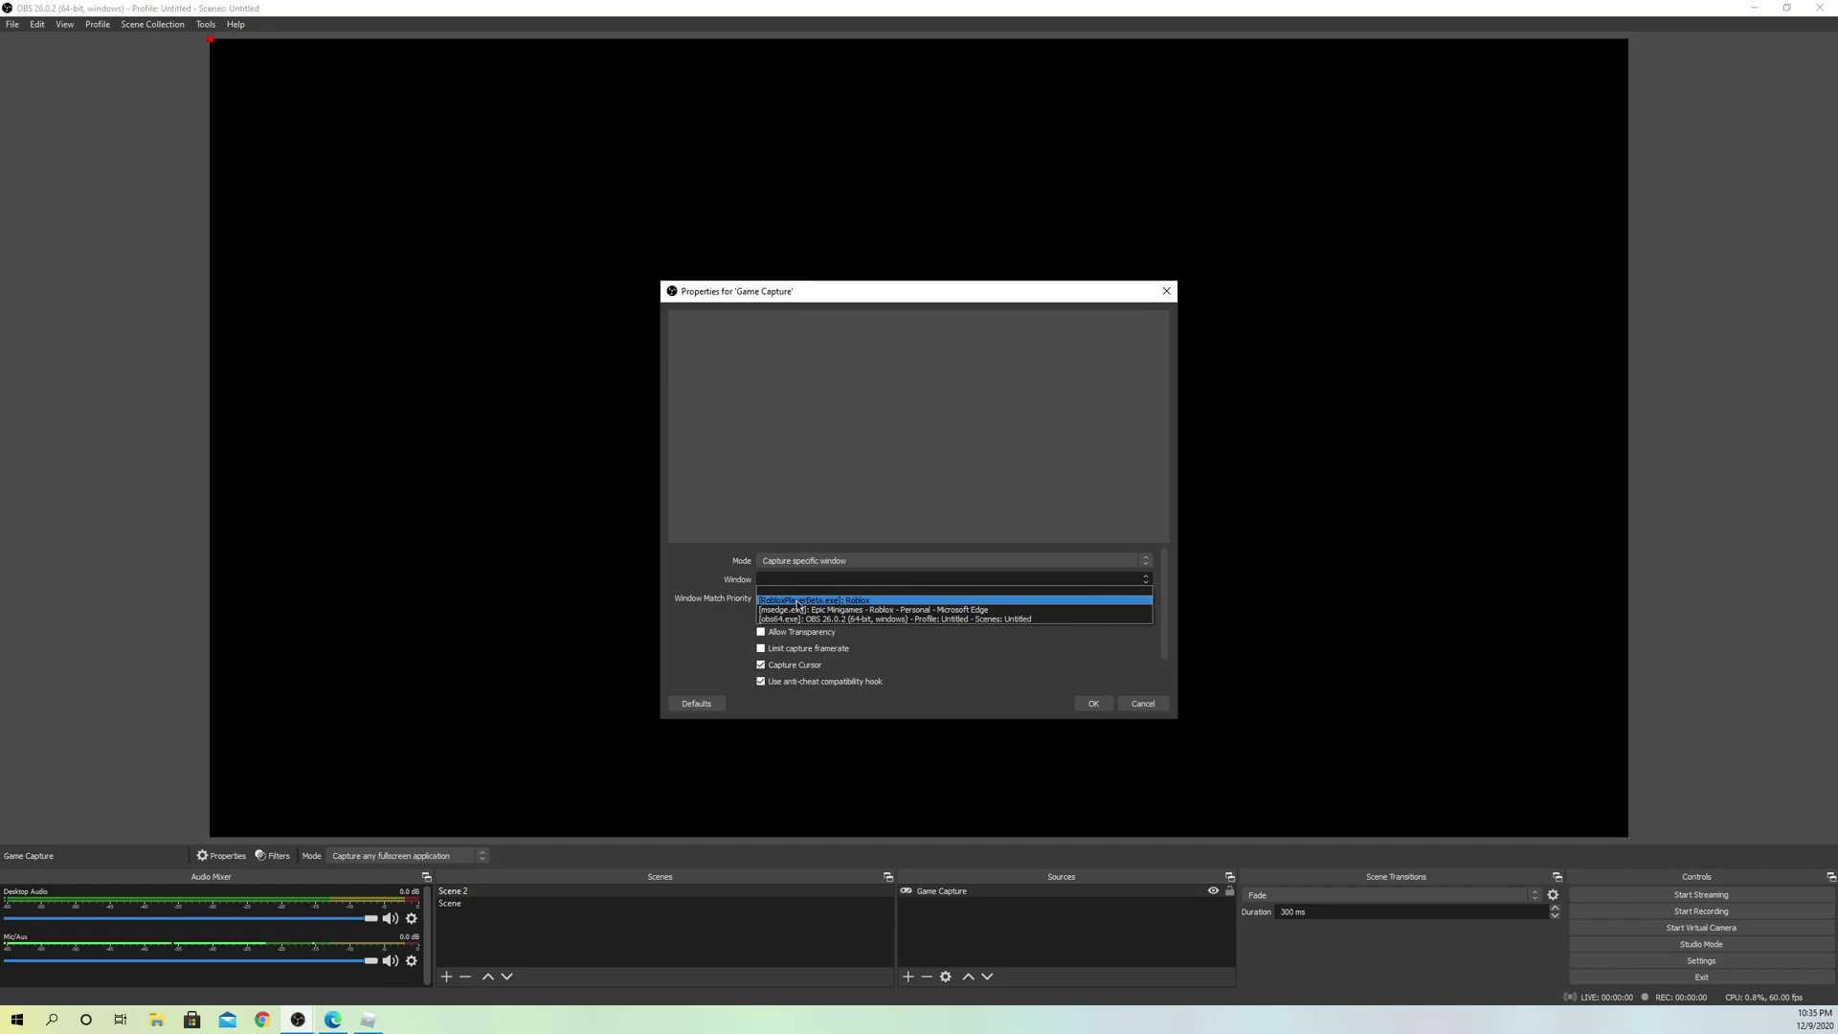
pyautogui.click(797, 600)
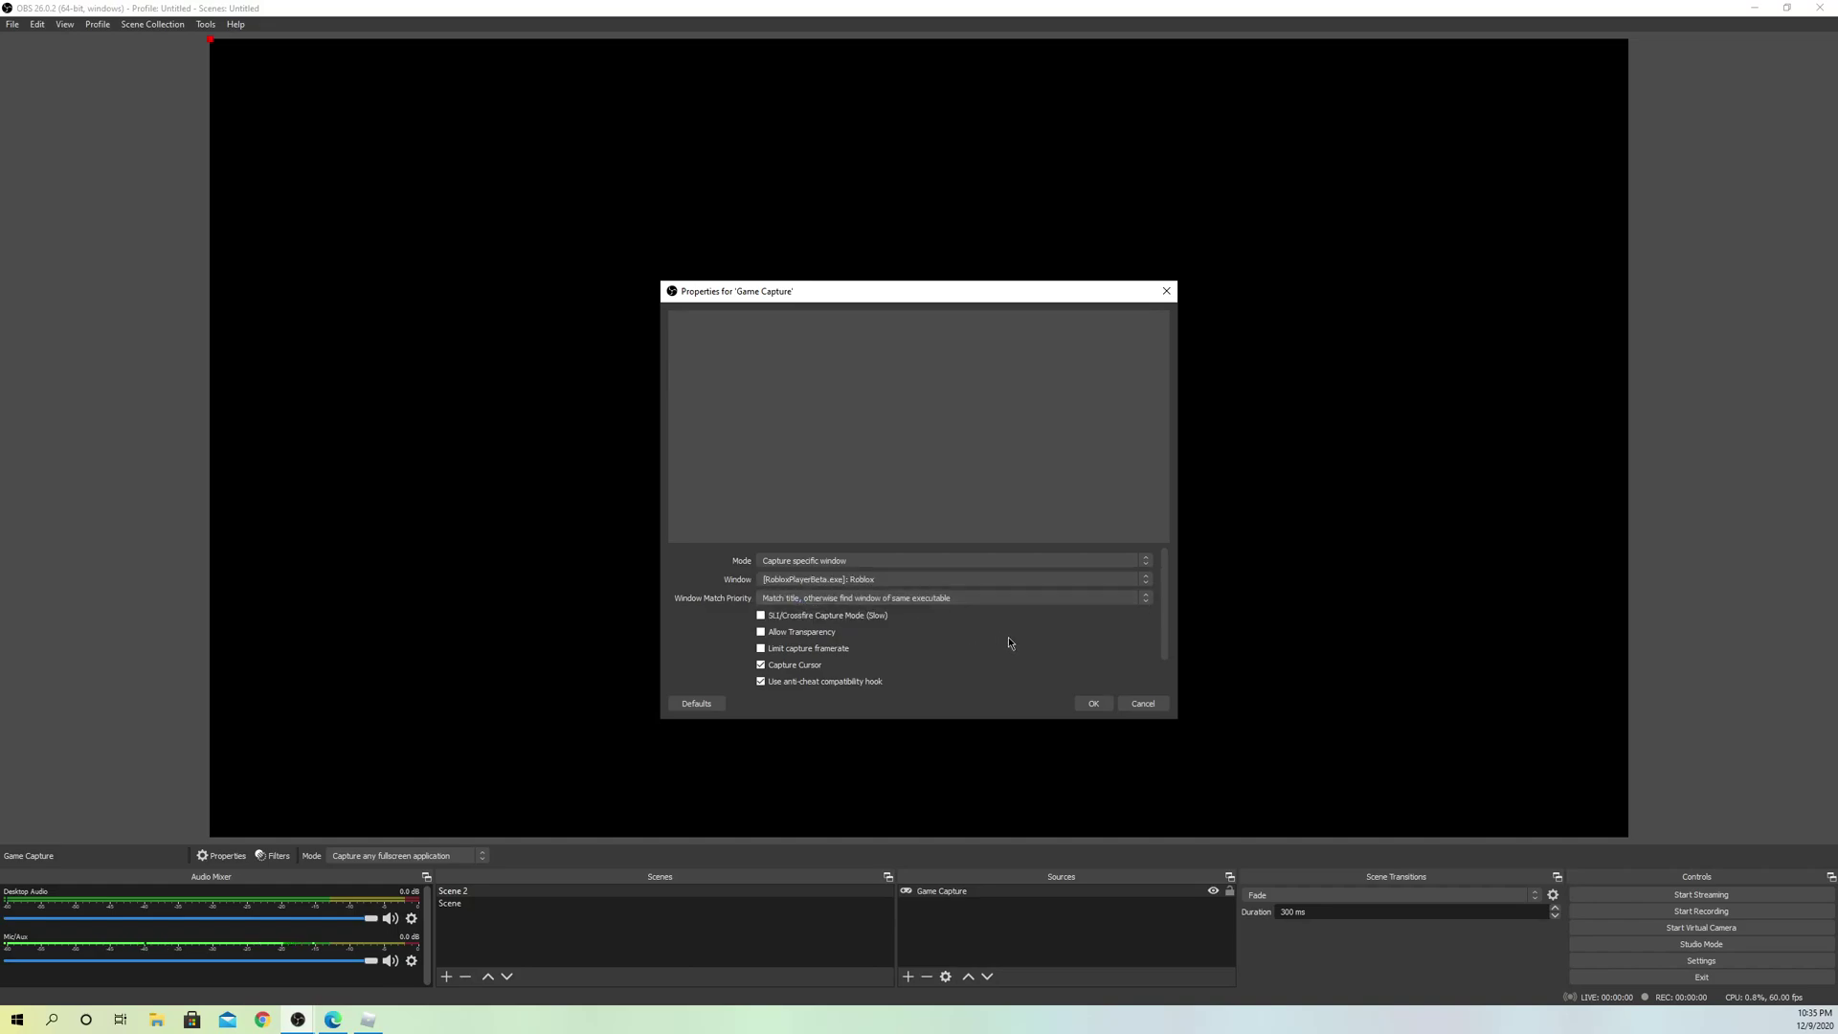
pyautogui.press('Return')
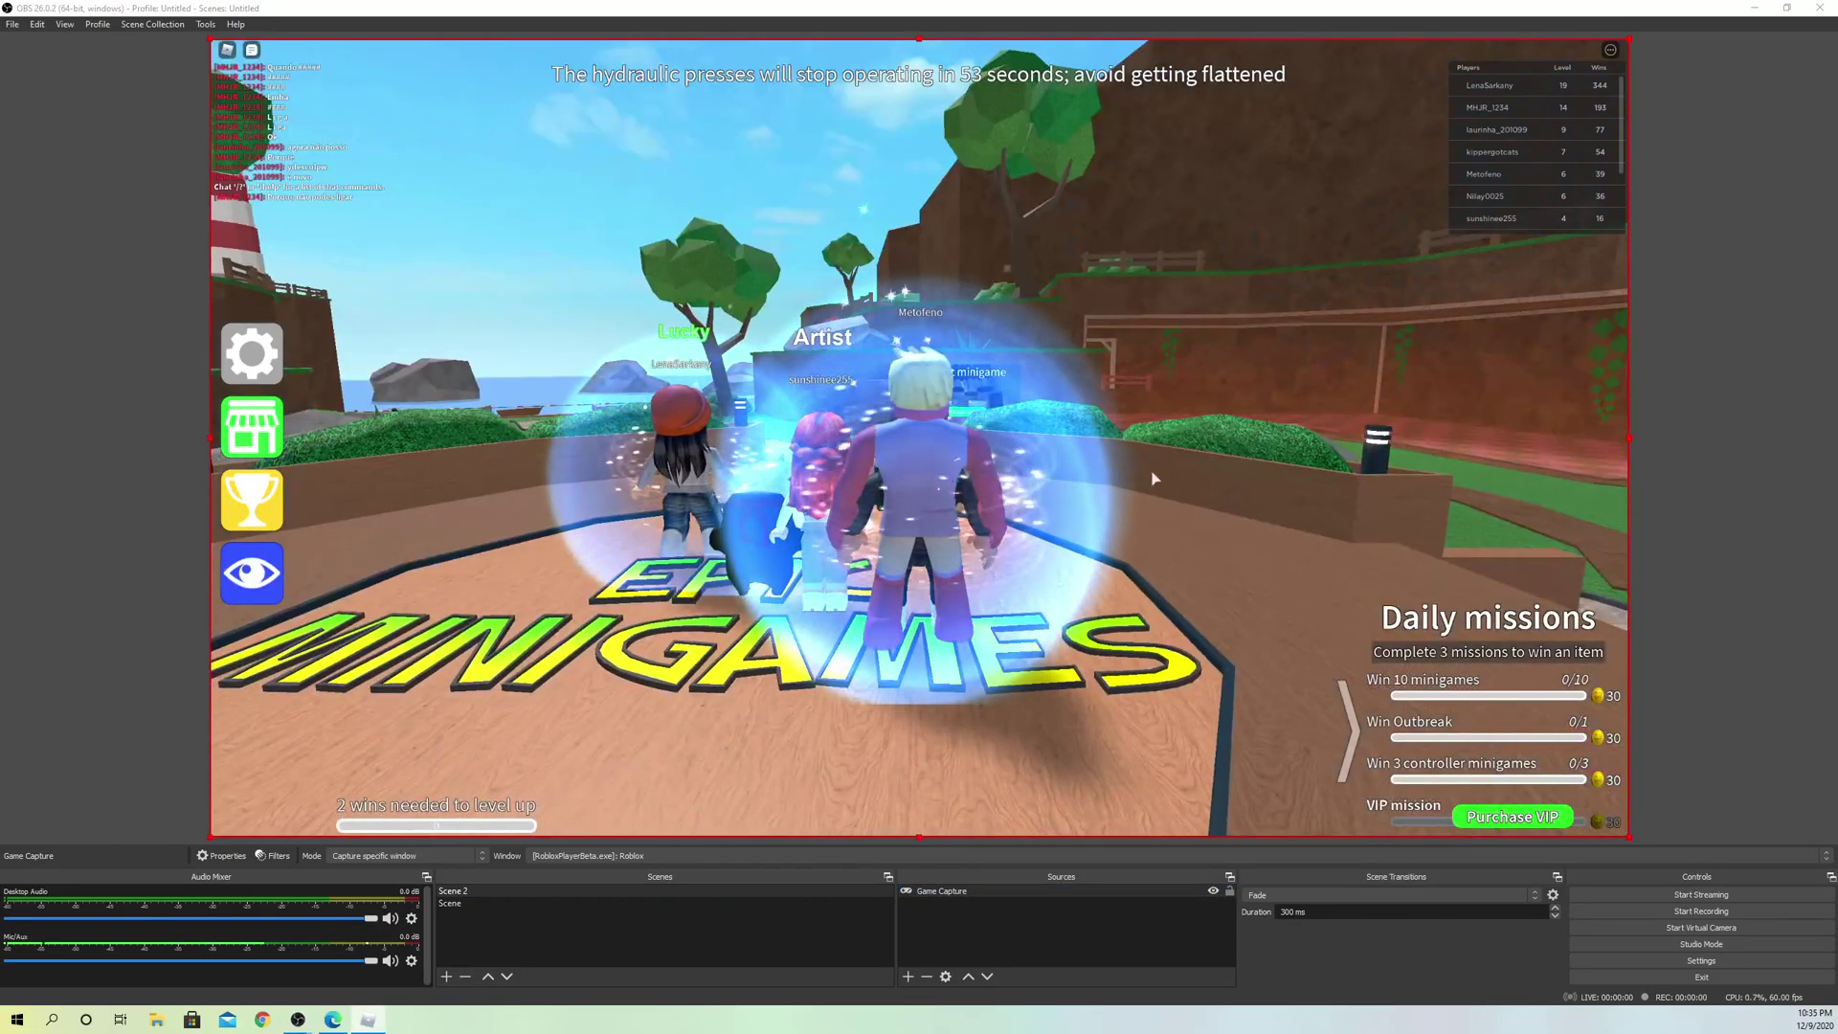
pyautogui.click(64, 585)
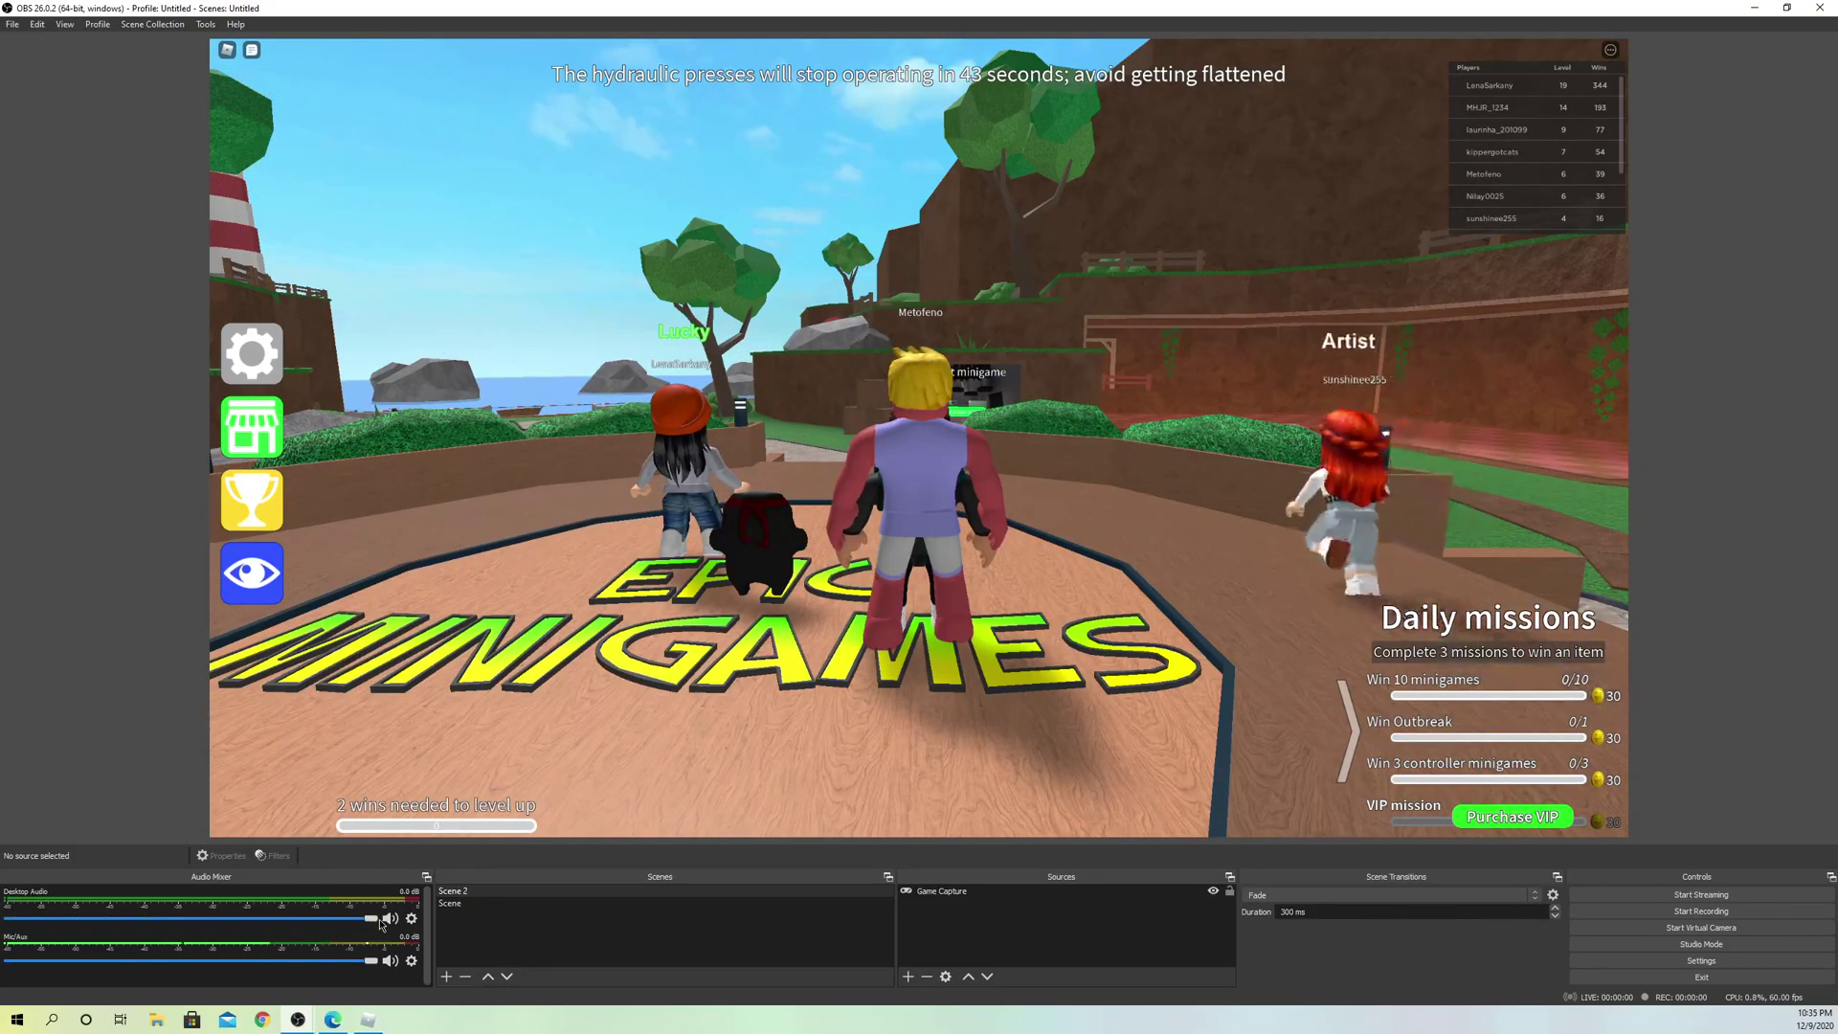
pyautogui.moveTo(426, 193)
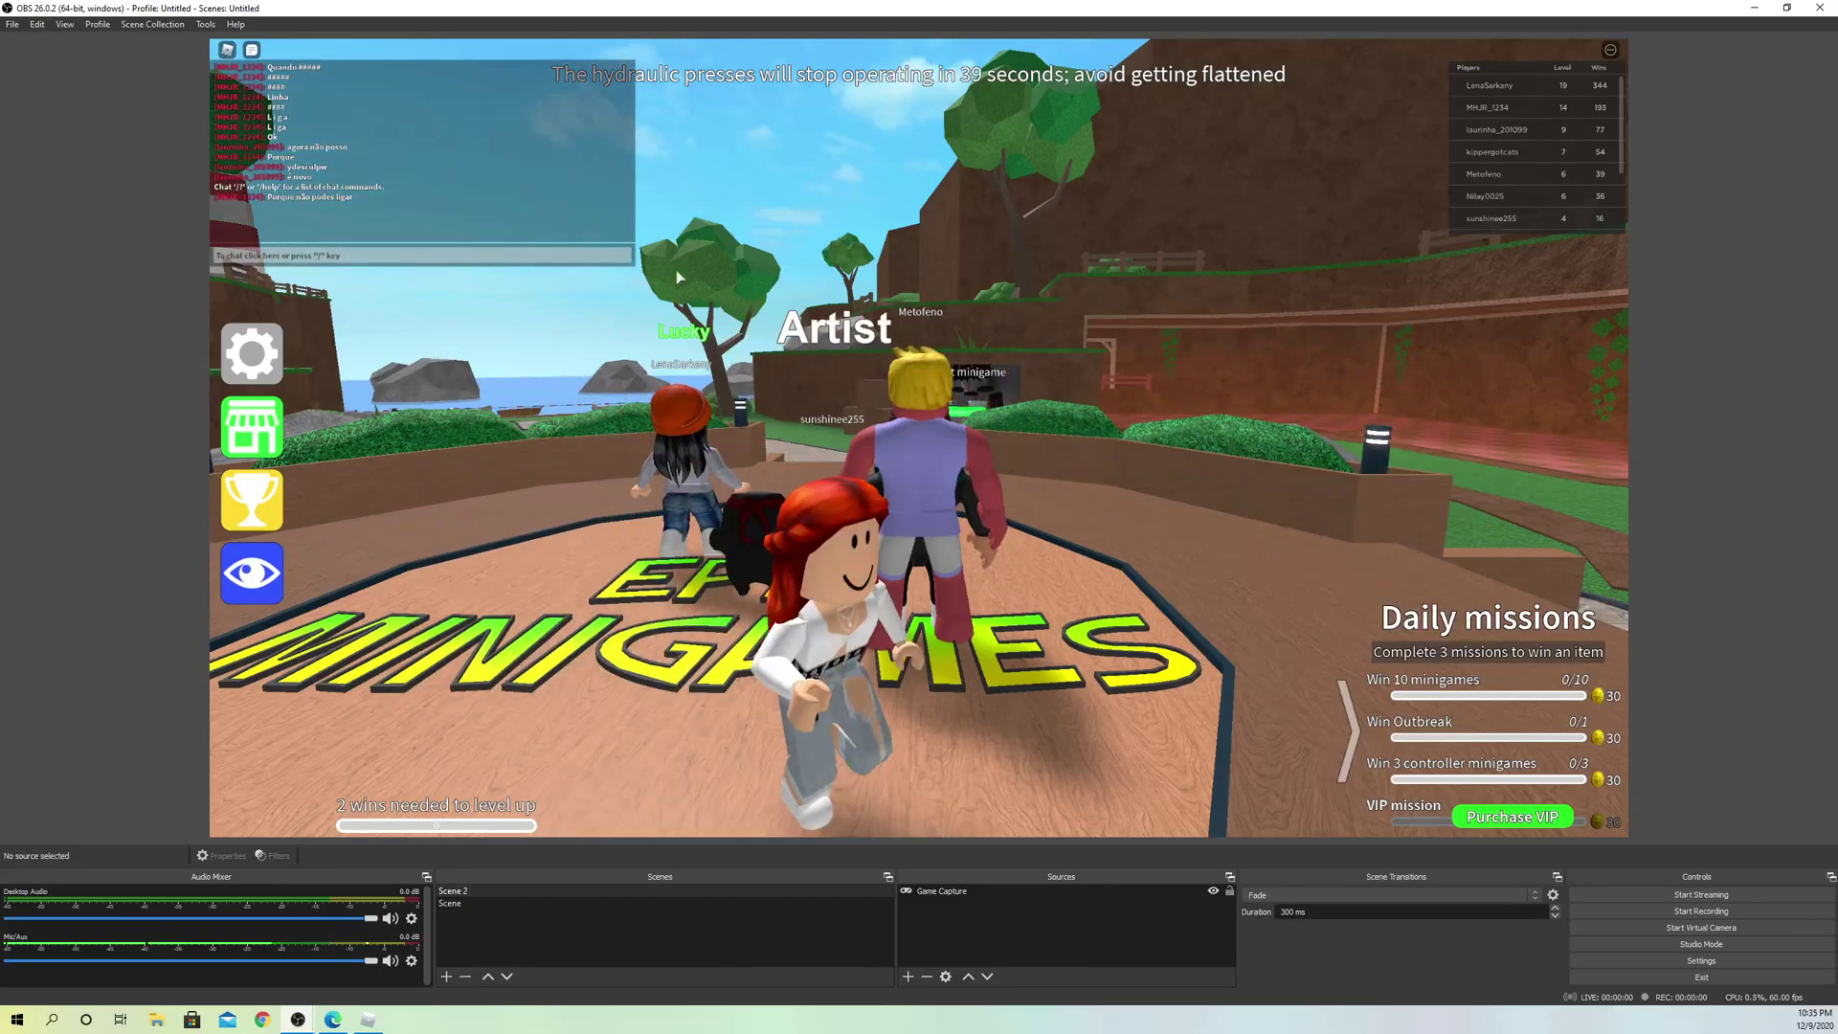
pyautogui.press('Escape')
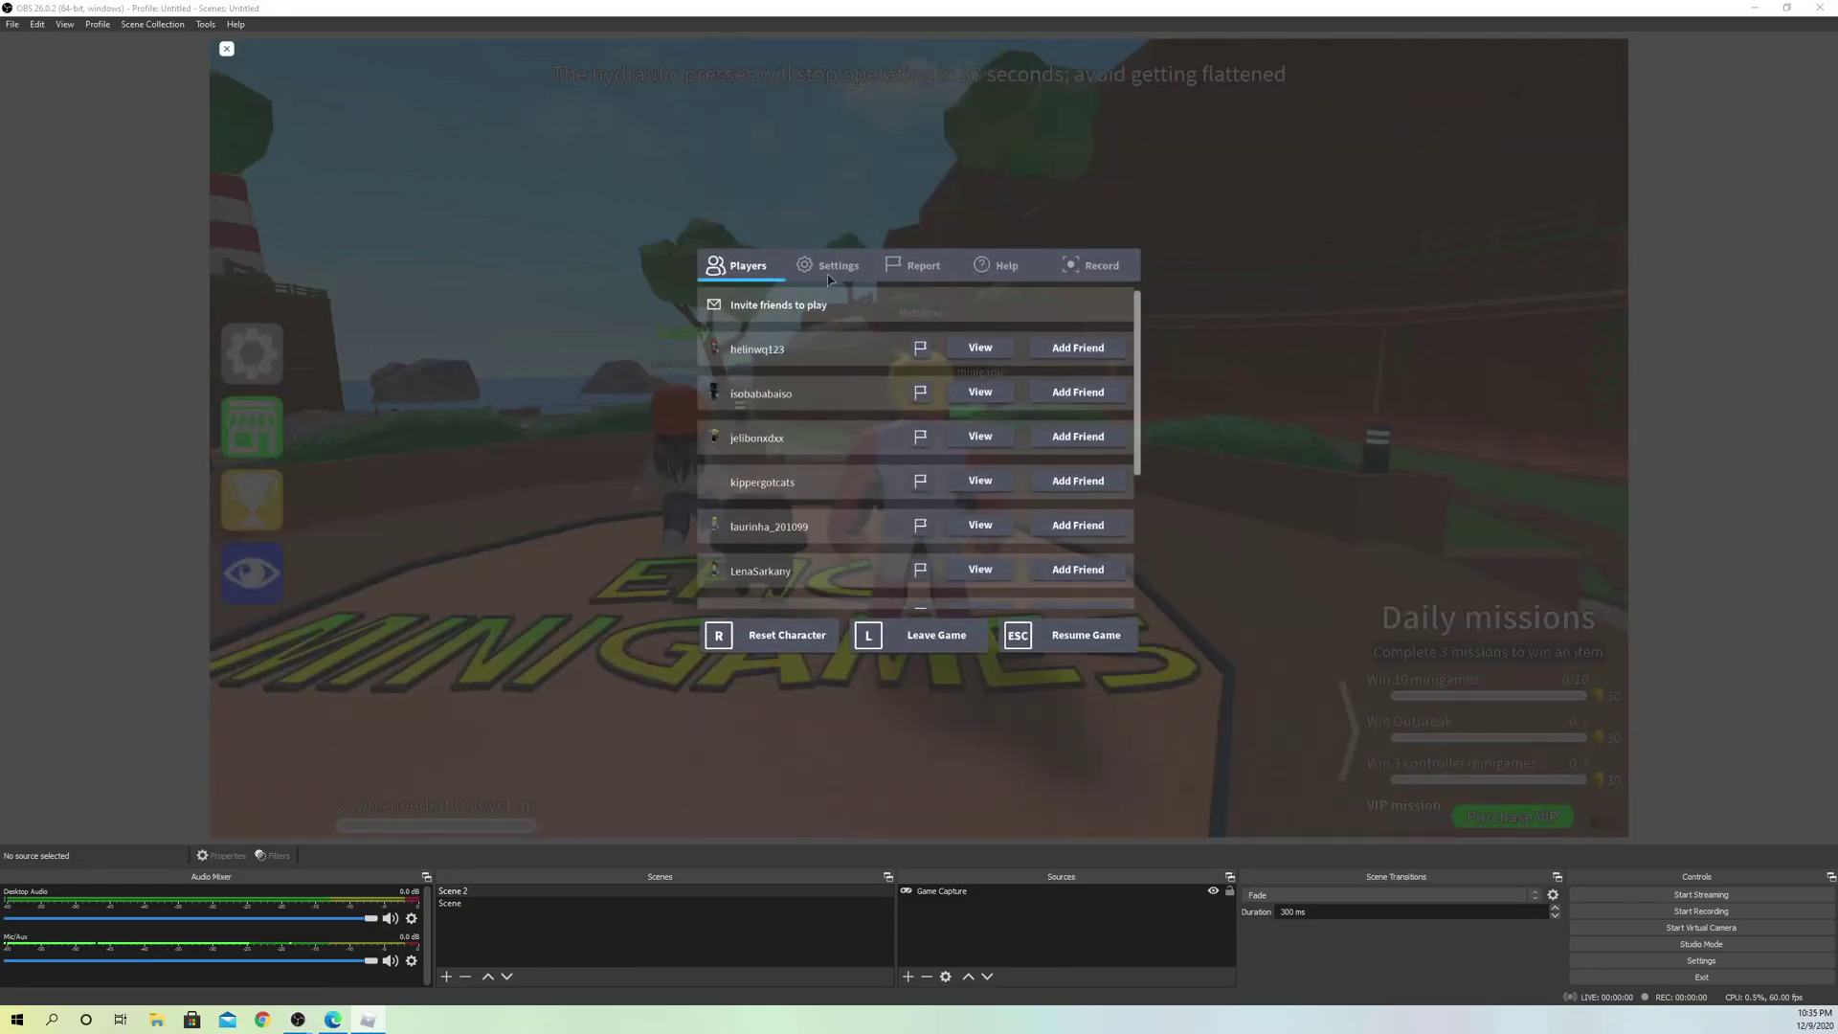
pyautogui.click(830, 268)
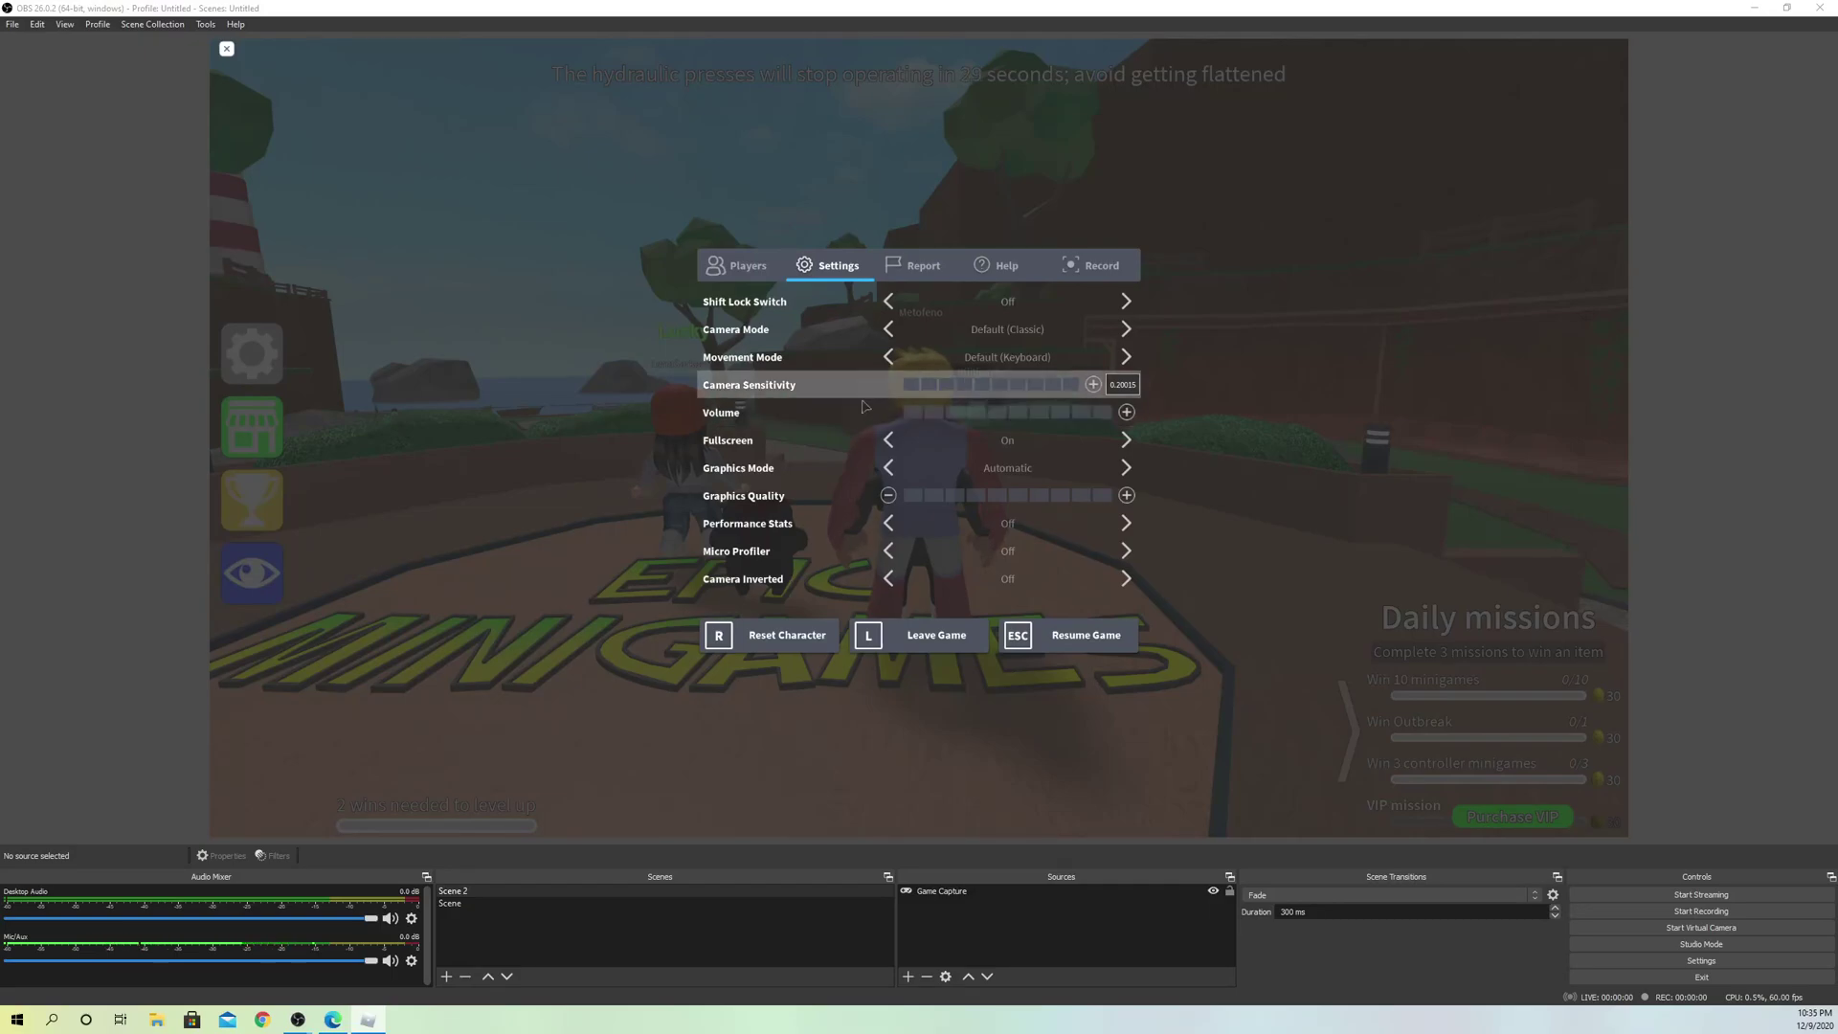
pyautogui.click(227, 50)
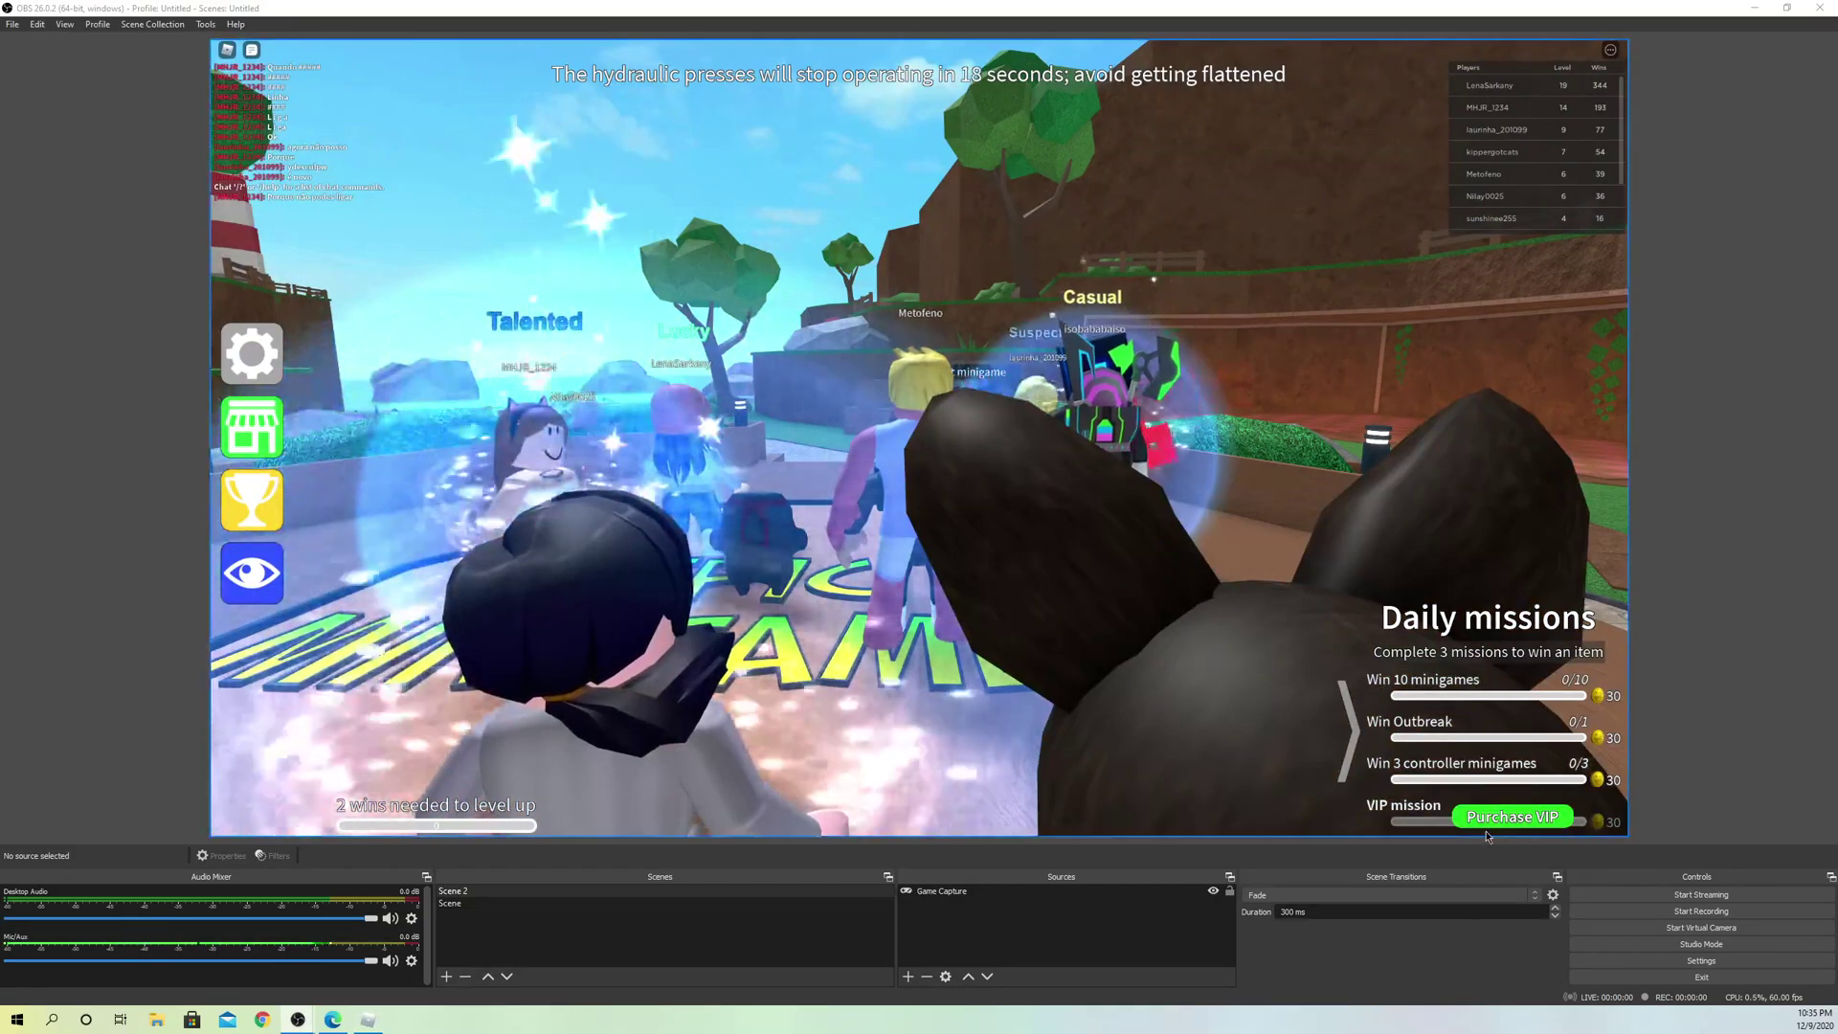
# Set Desktop Audio to Digital Audio (S/PDIF) in the Audio settings and apply it.
pyautogui.click(1663, 957)
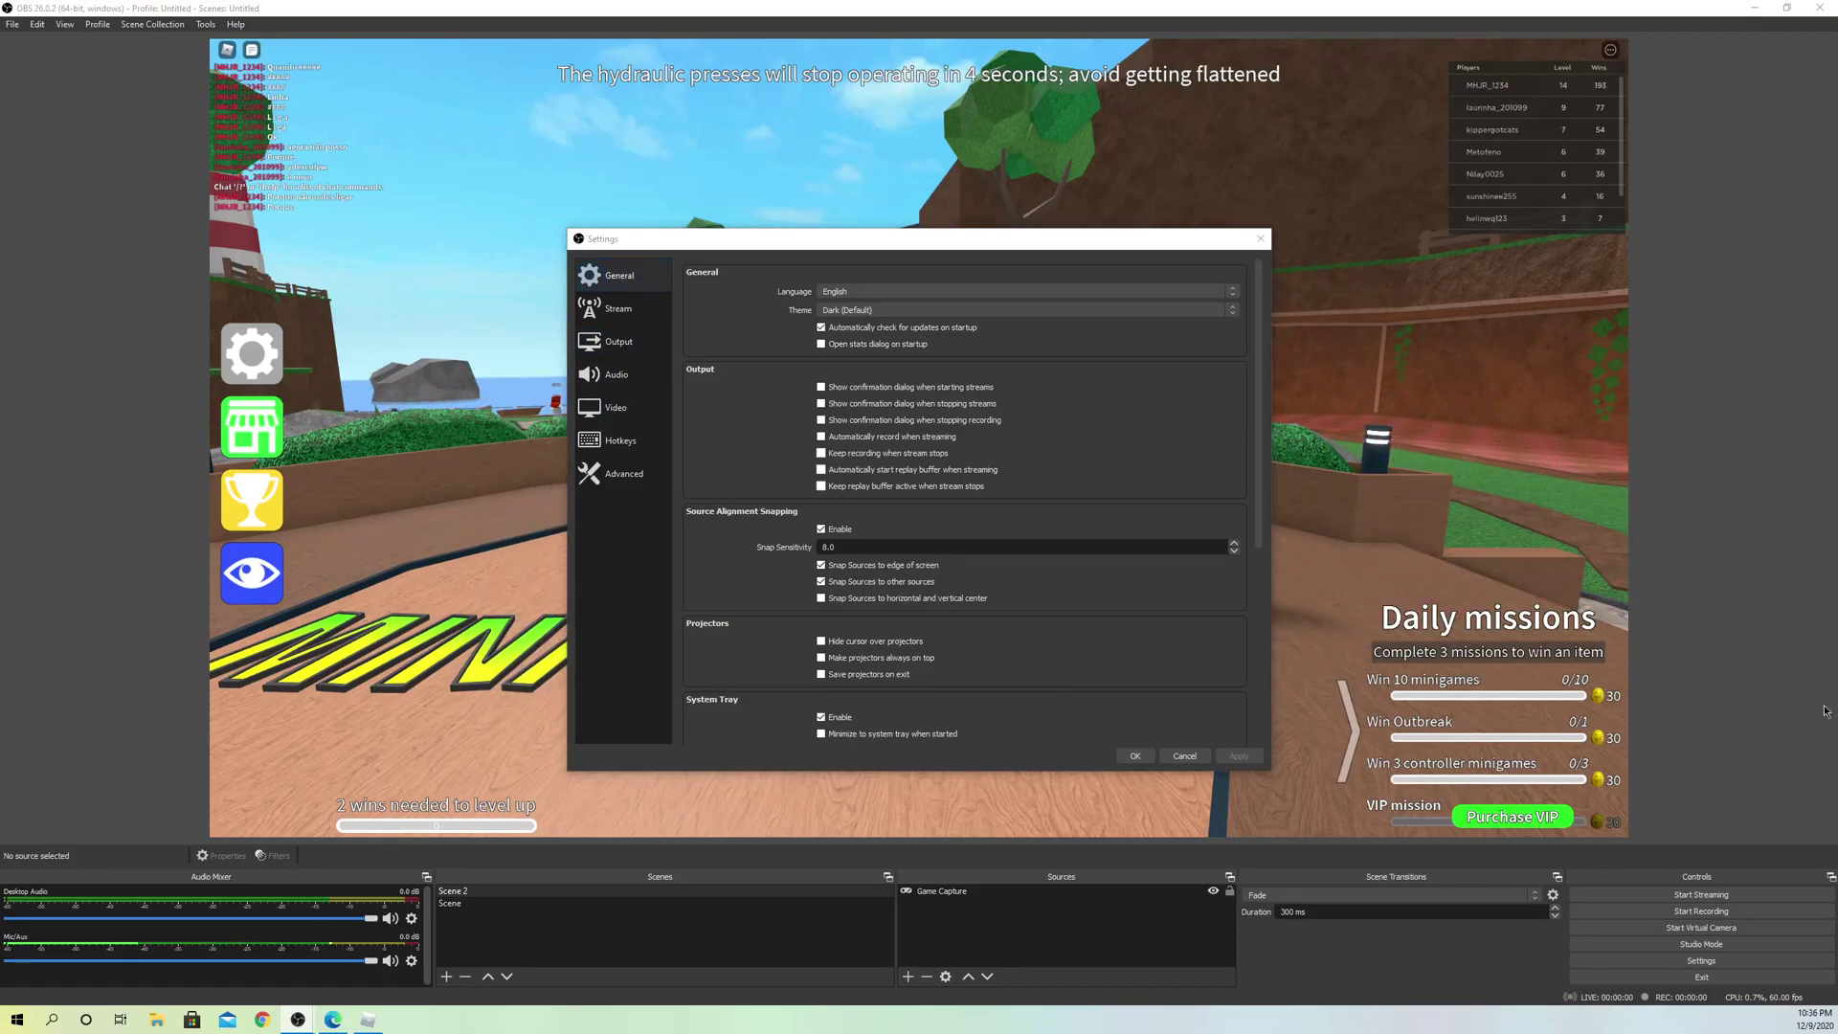
pyautogui.click(617, 376)
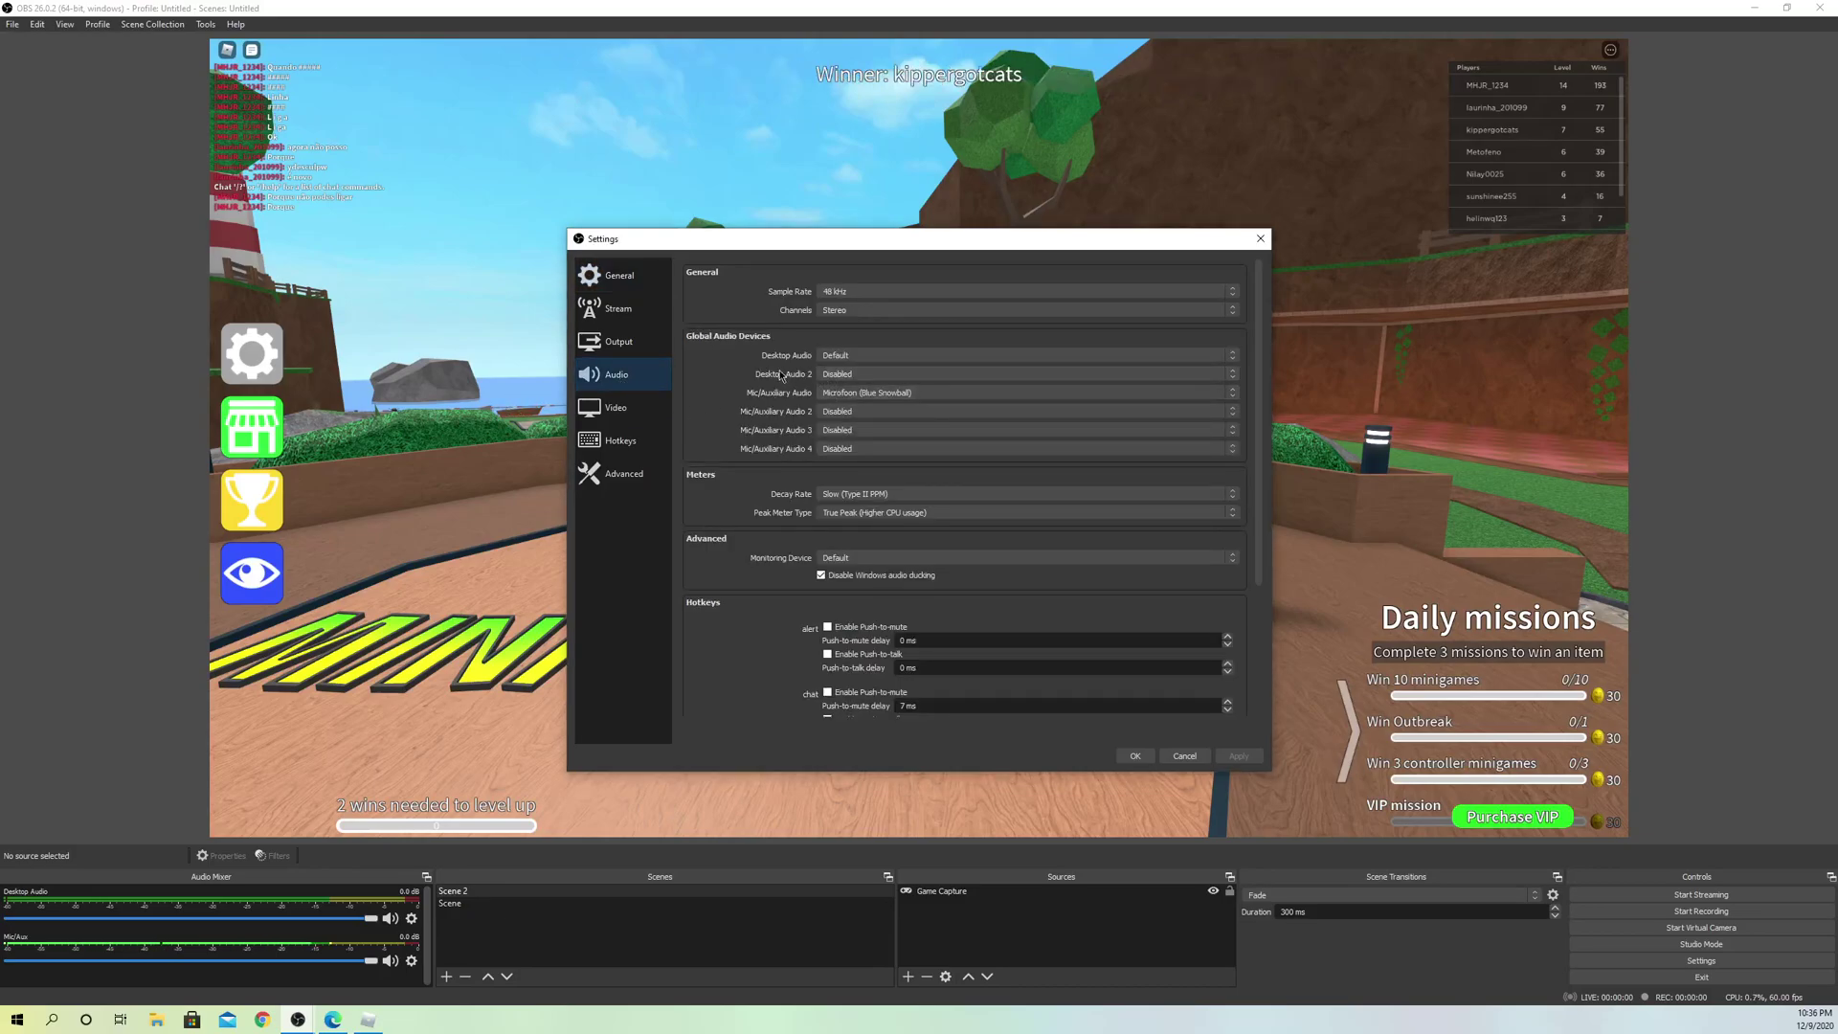
pyautogui.click(841, 356)
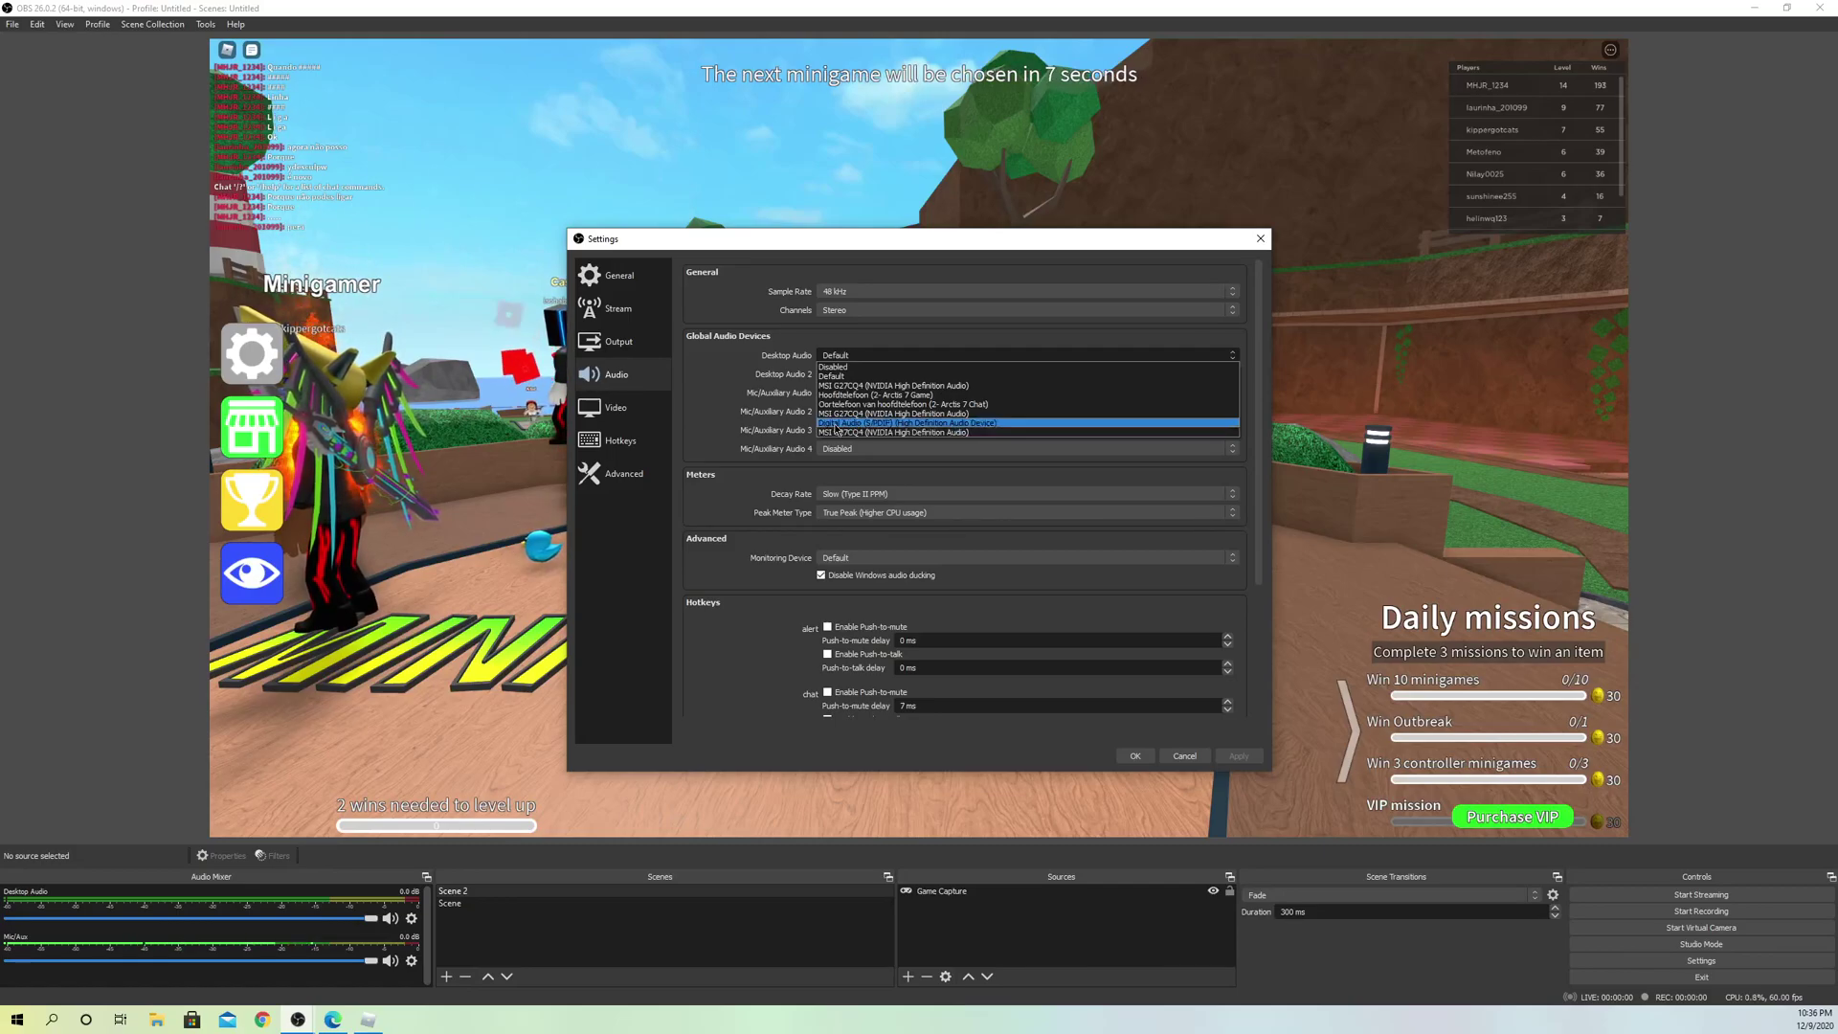
pyautogui.click(824, 375)
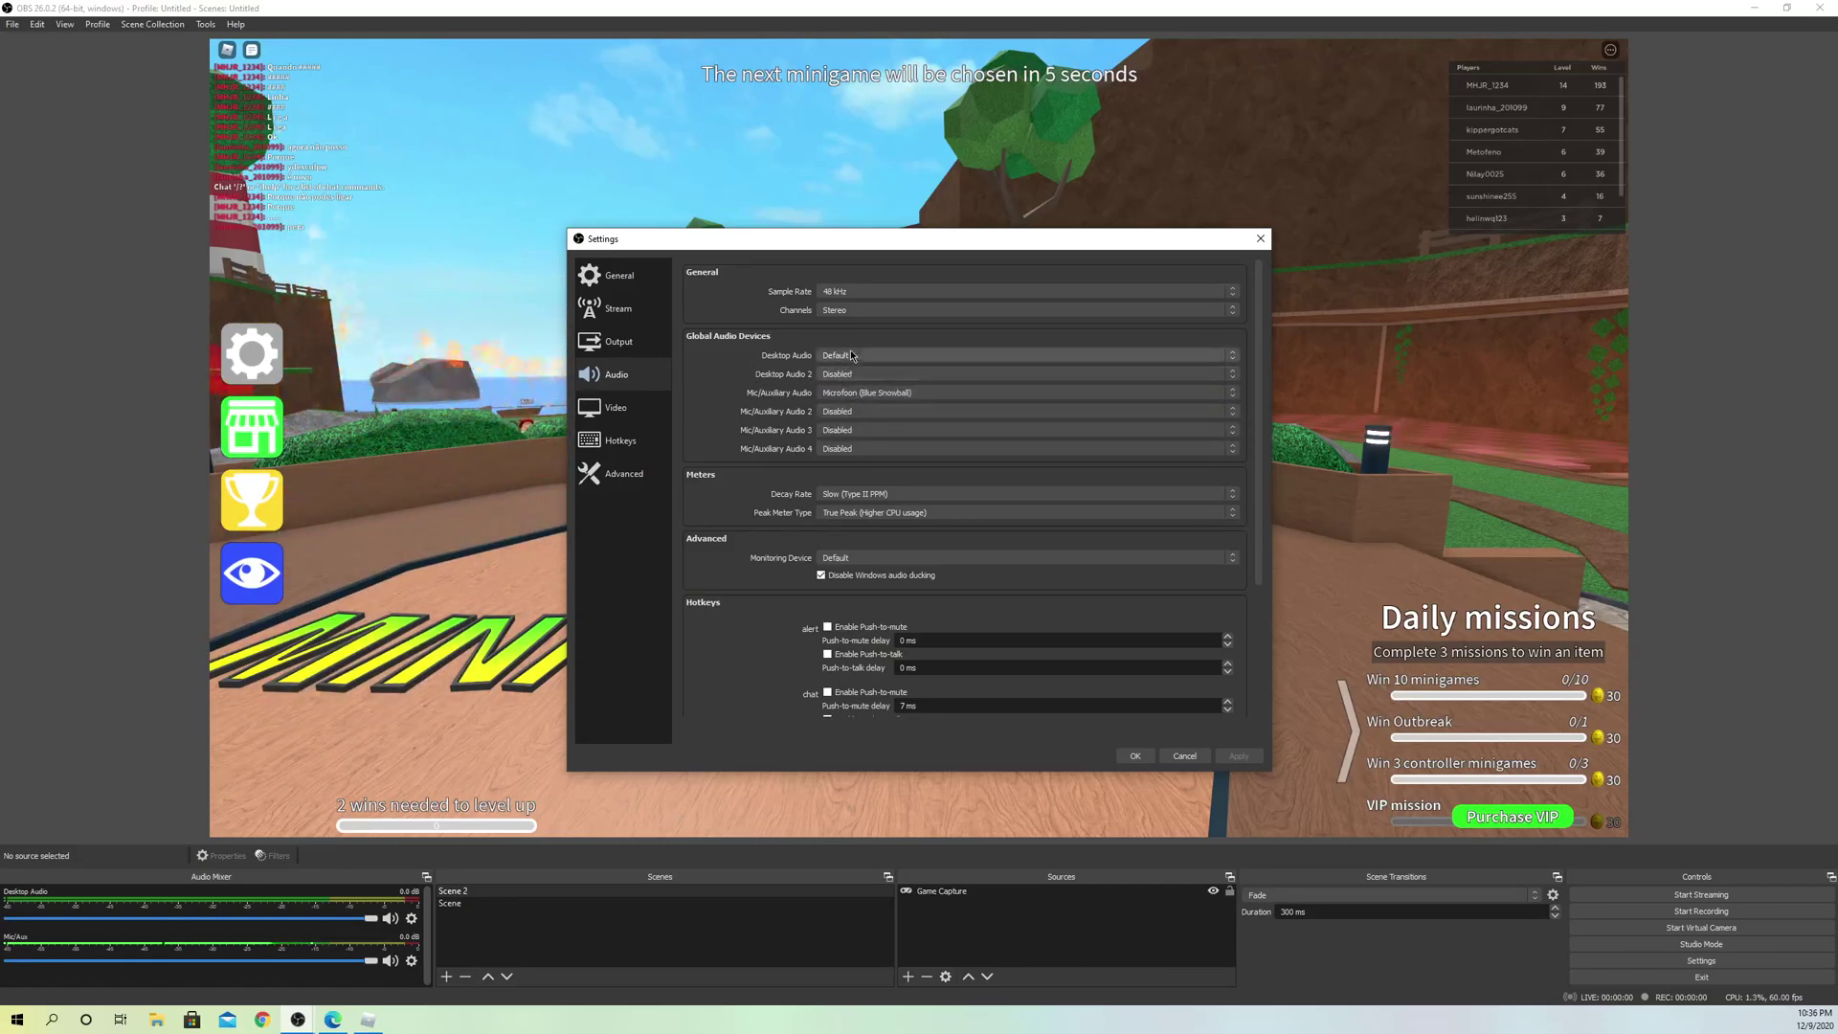
pyautogui.click(835, 355)
pyautogui.click(865, 423)
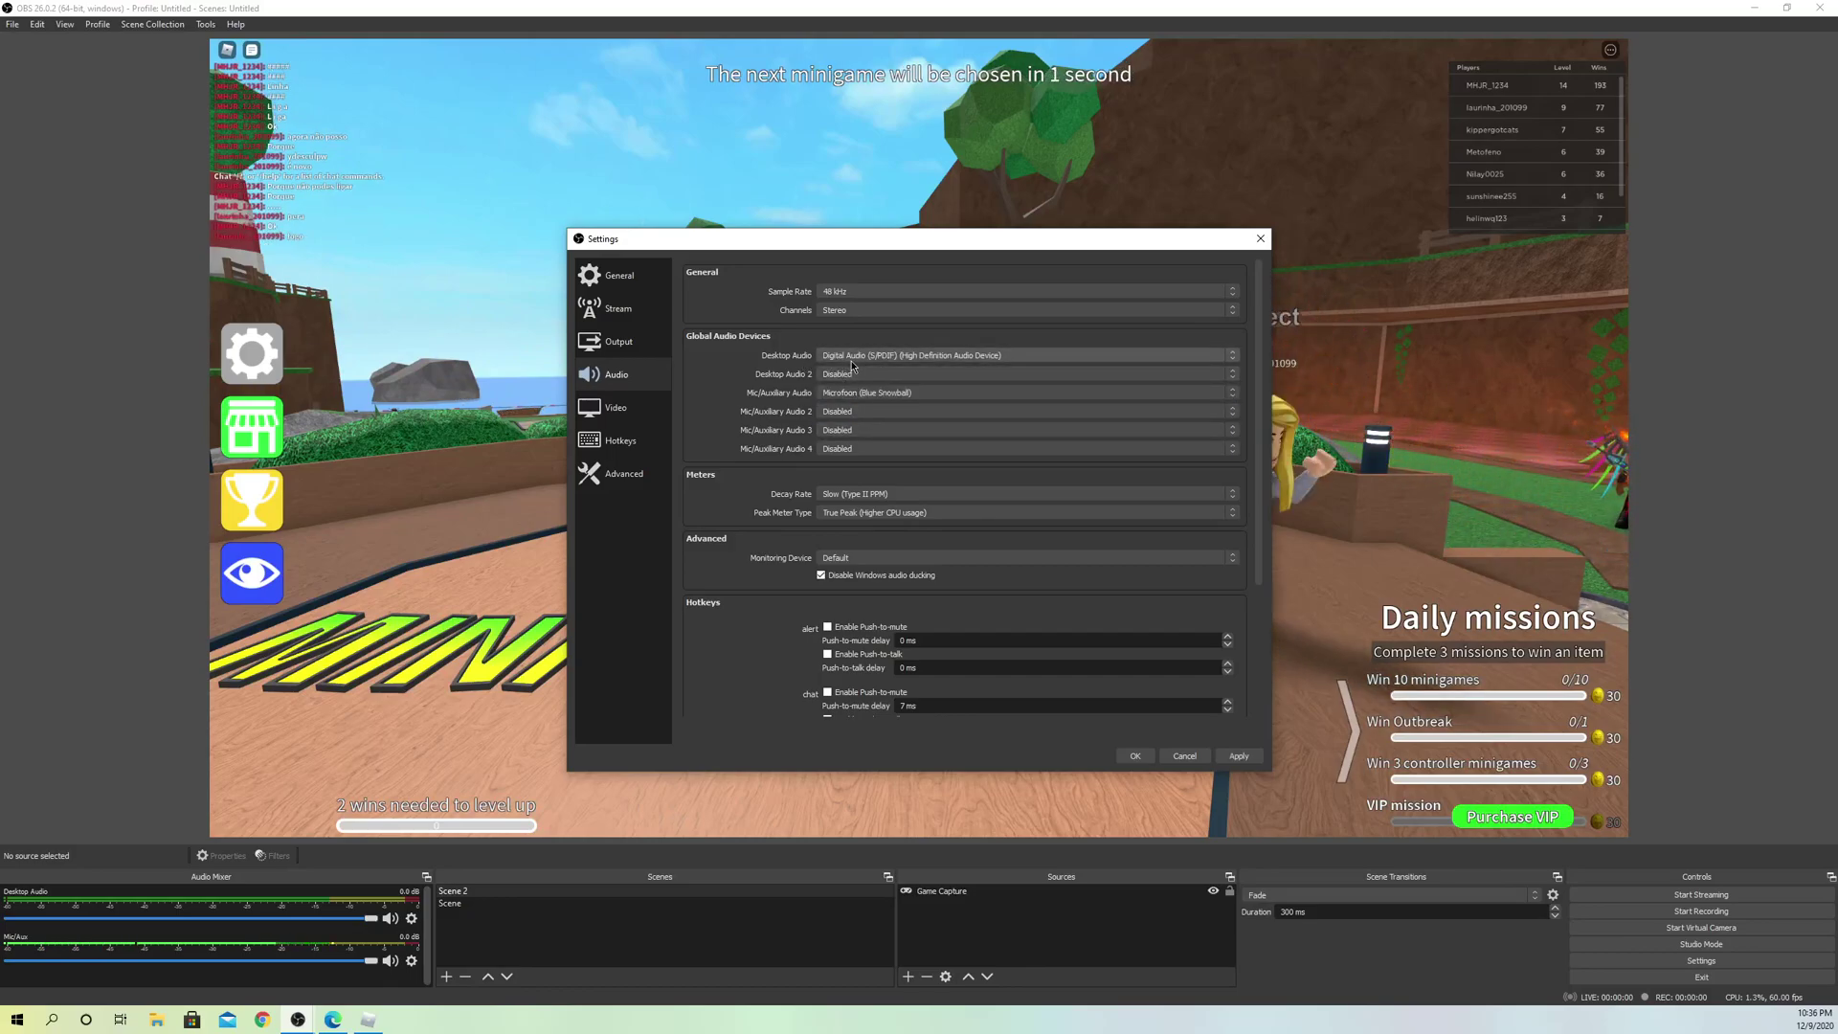
pyautogui.click(1247, 755)
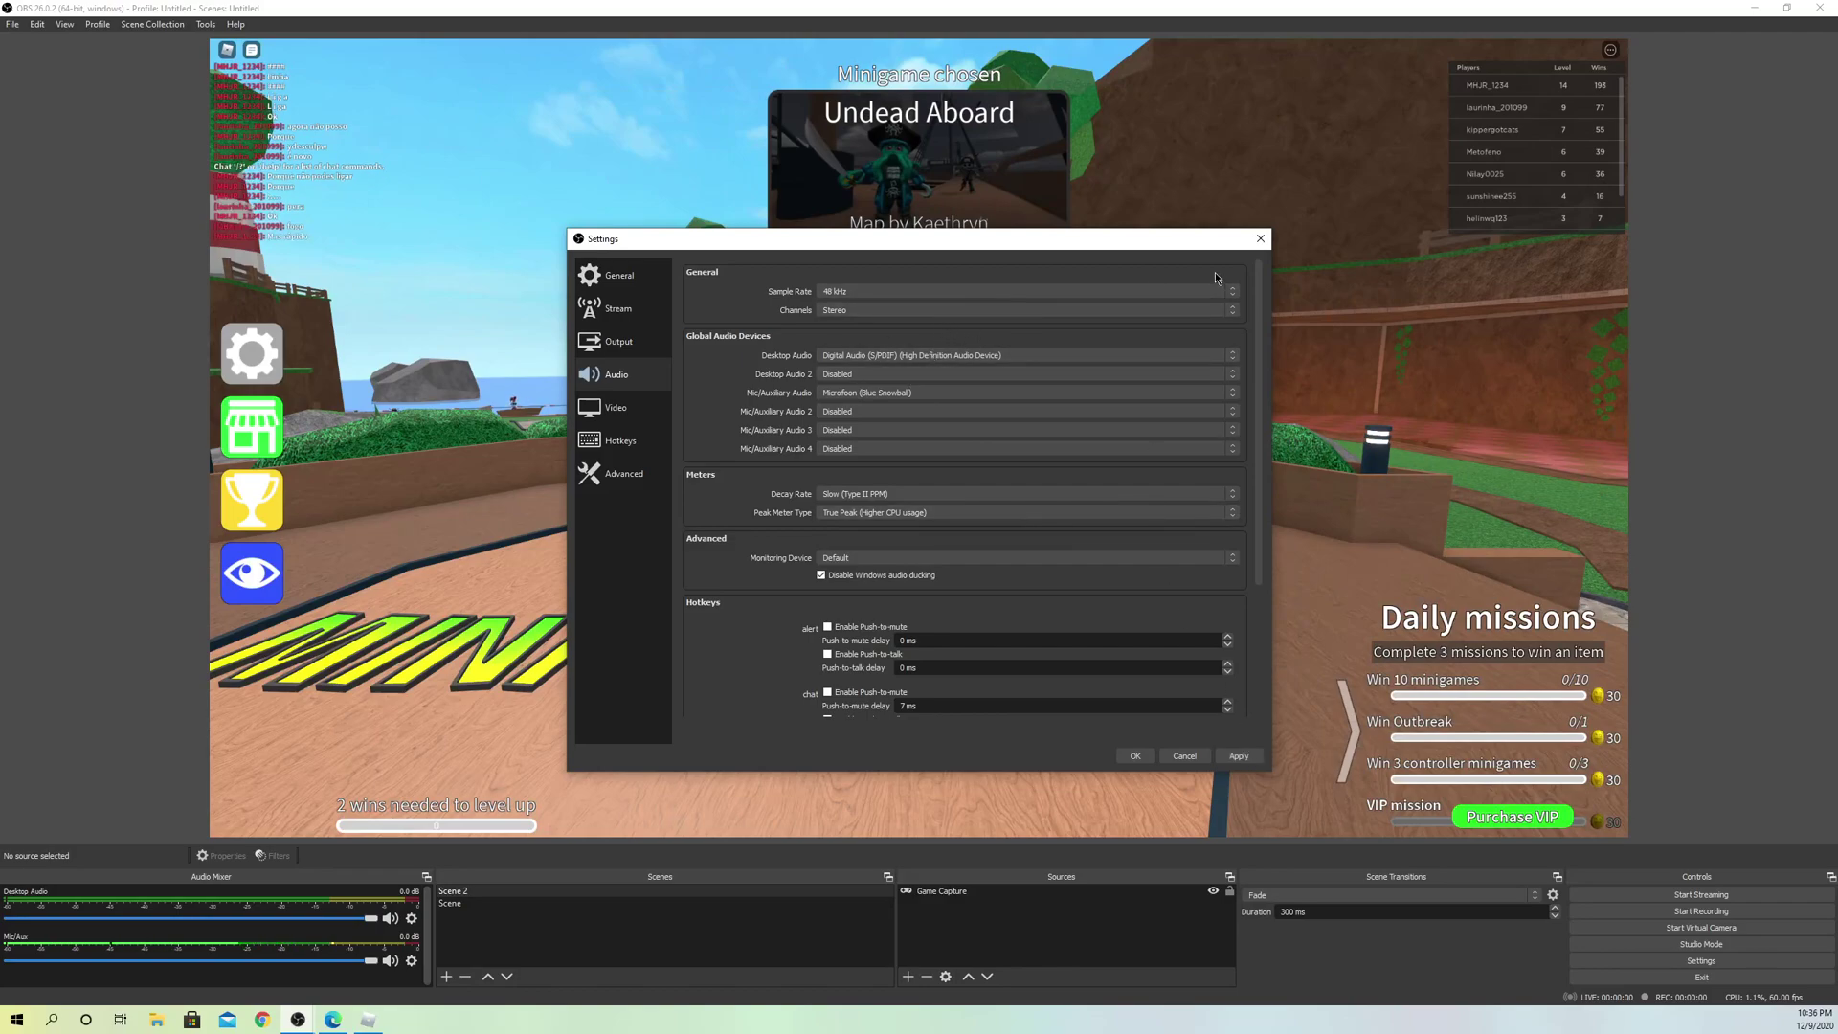
# Close the Settings window, declining to save the changes again.
pyautogui.click(1262, 239)
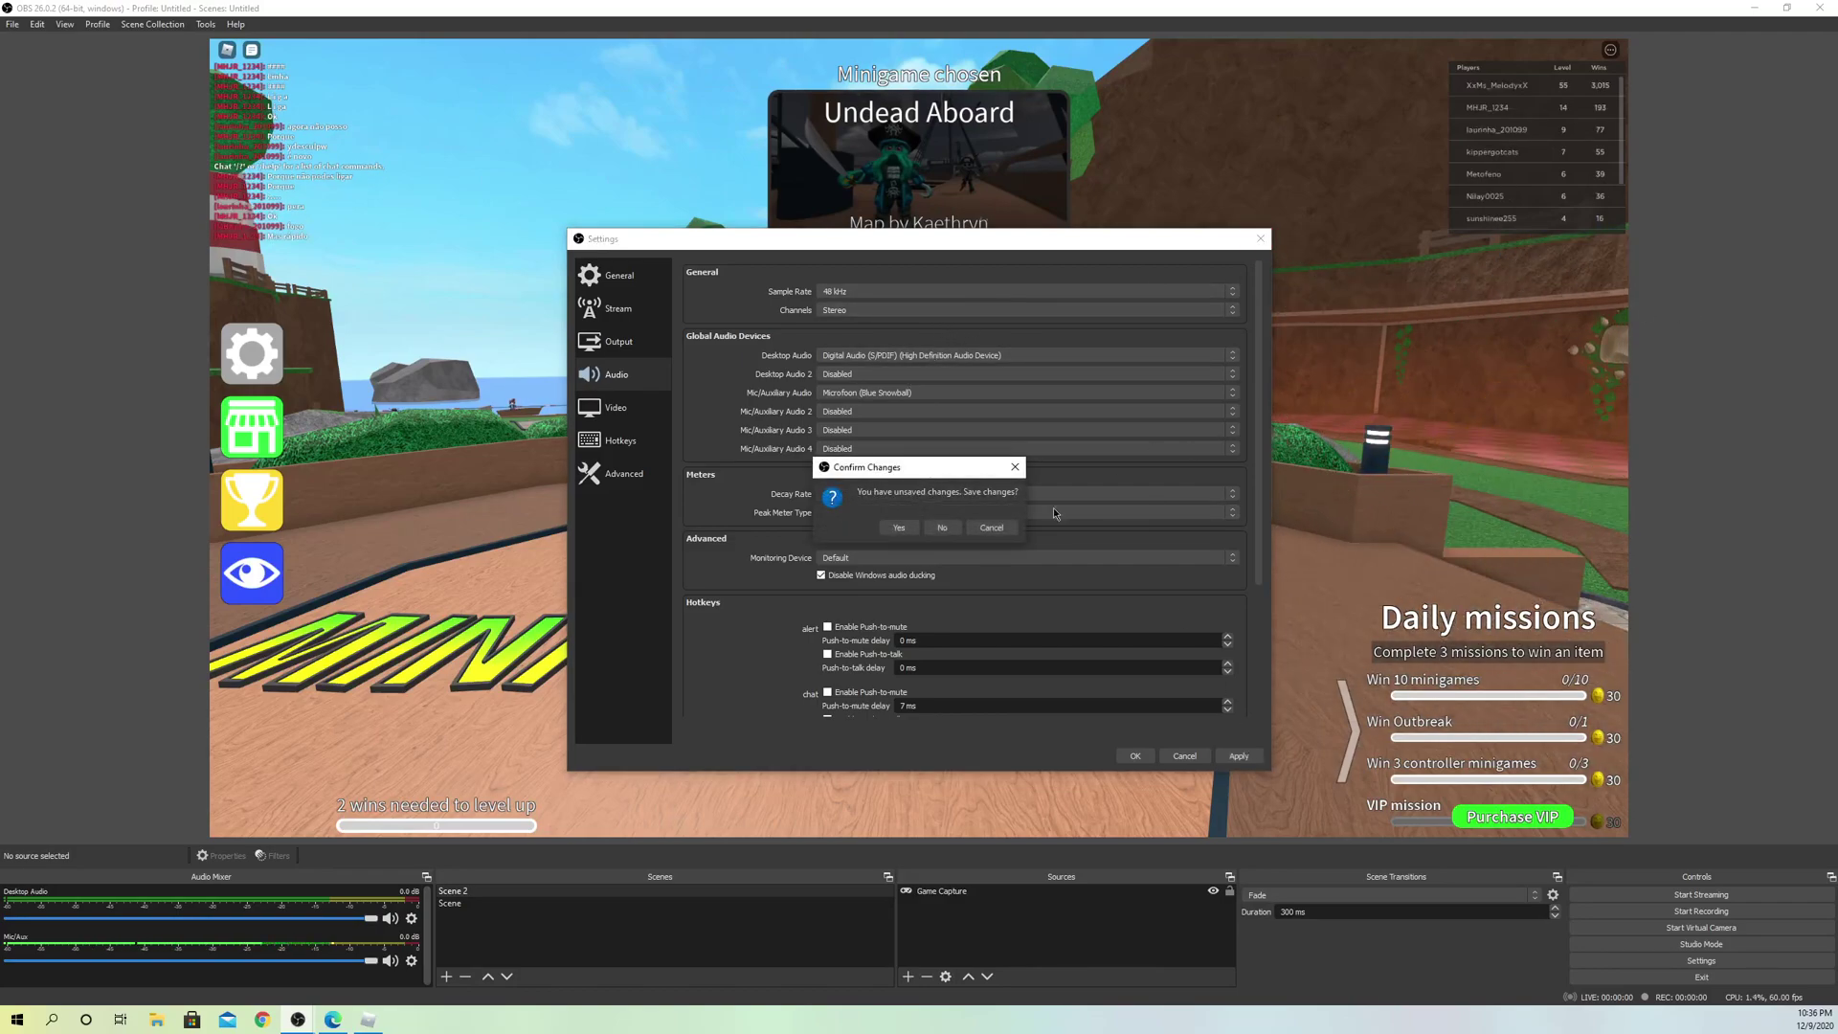
pyautogui.click(941, 529)
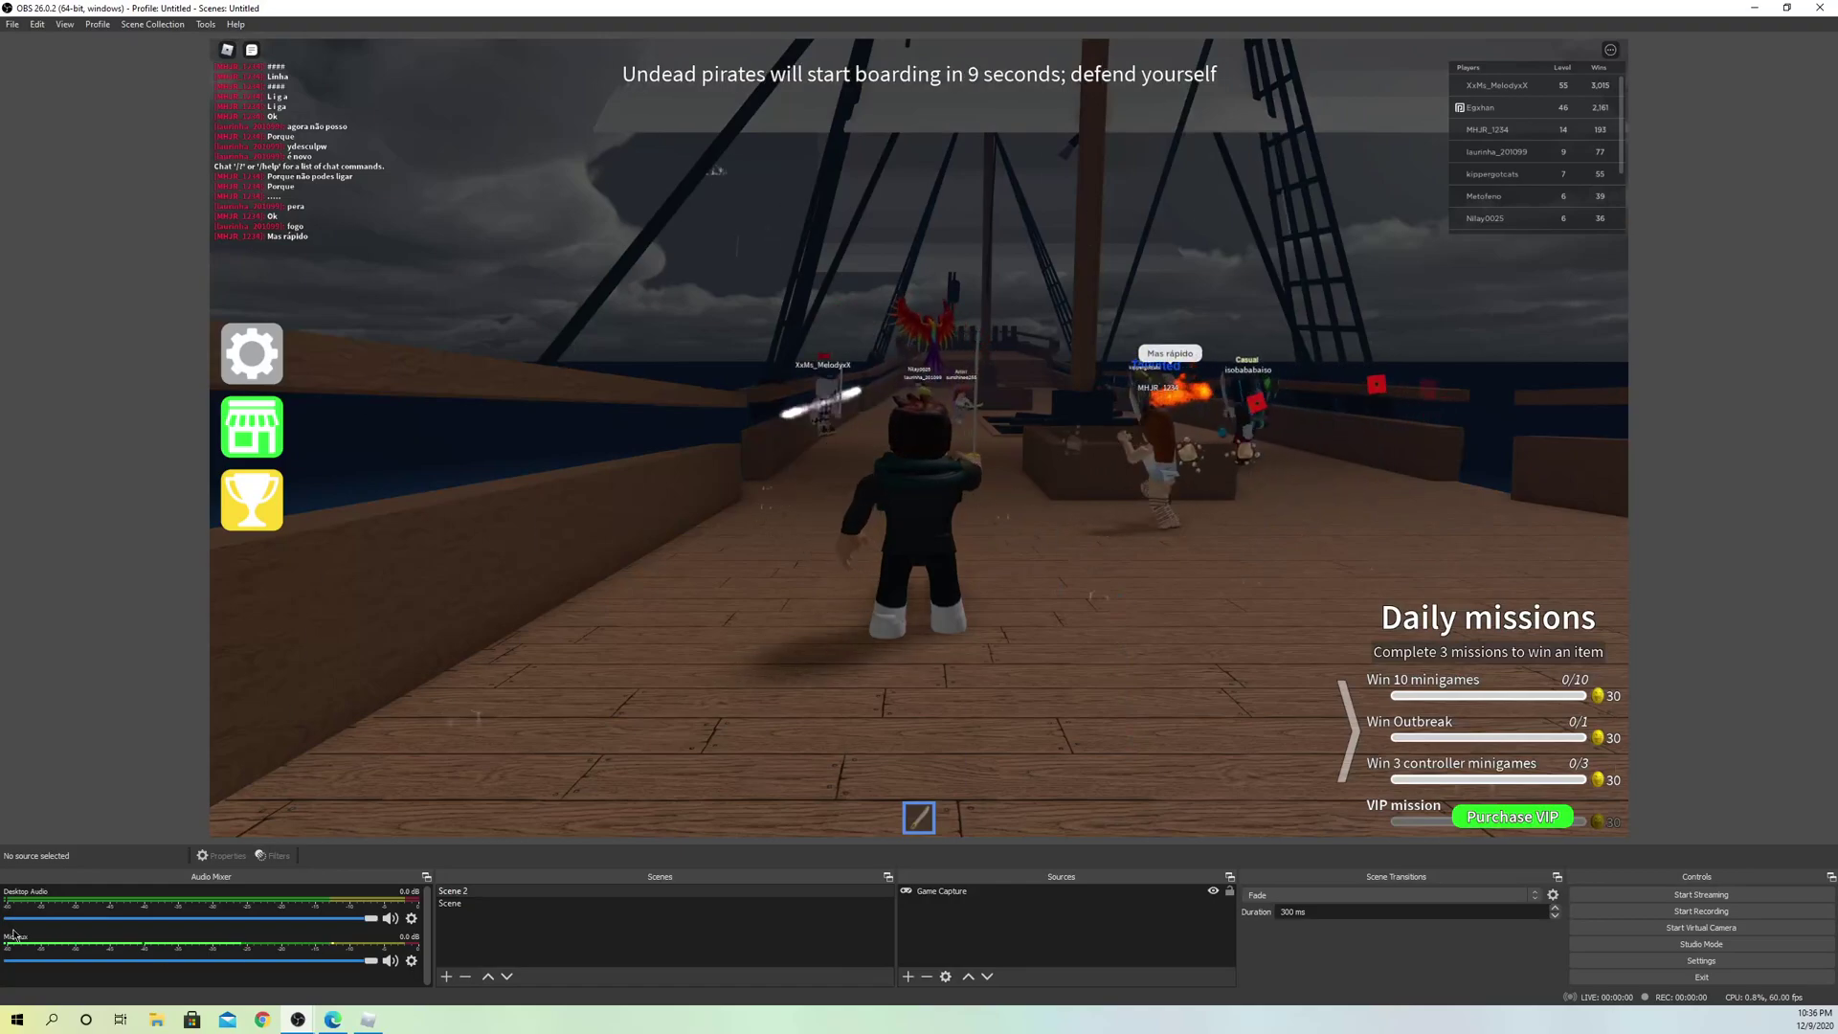
pyautogui.click(413, 962)
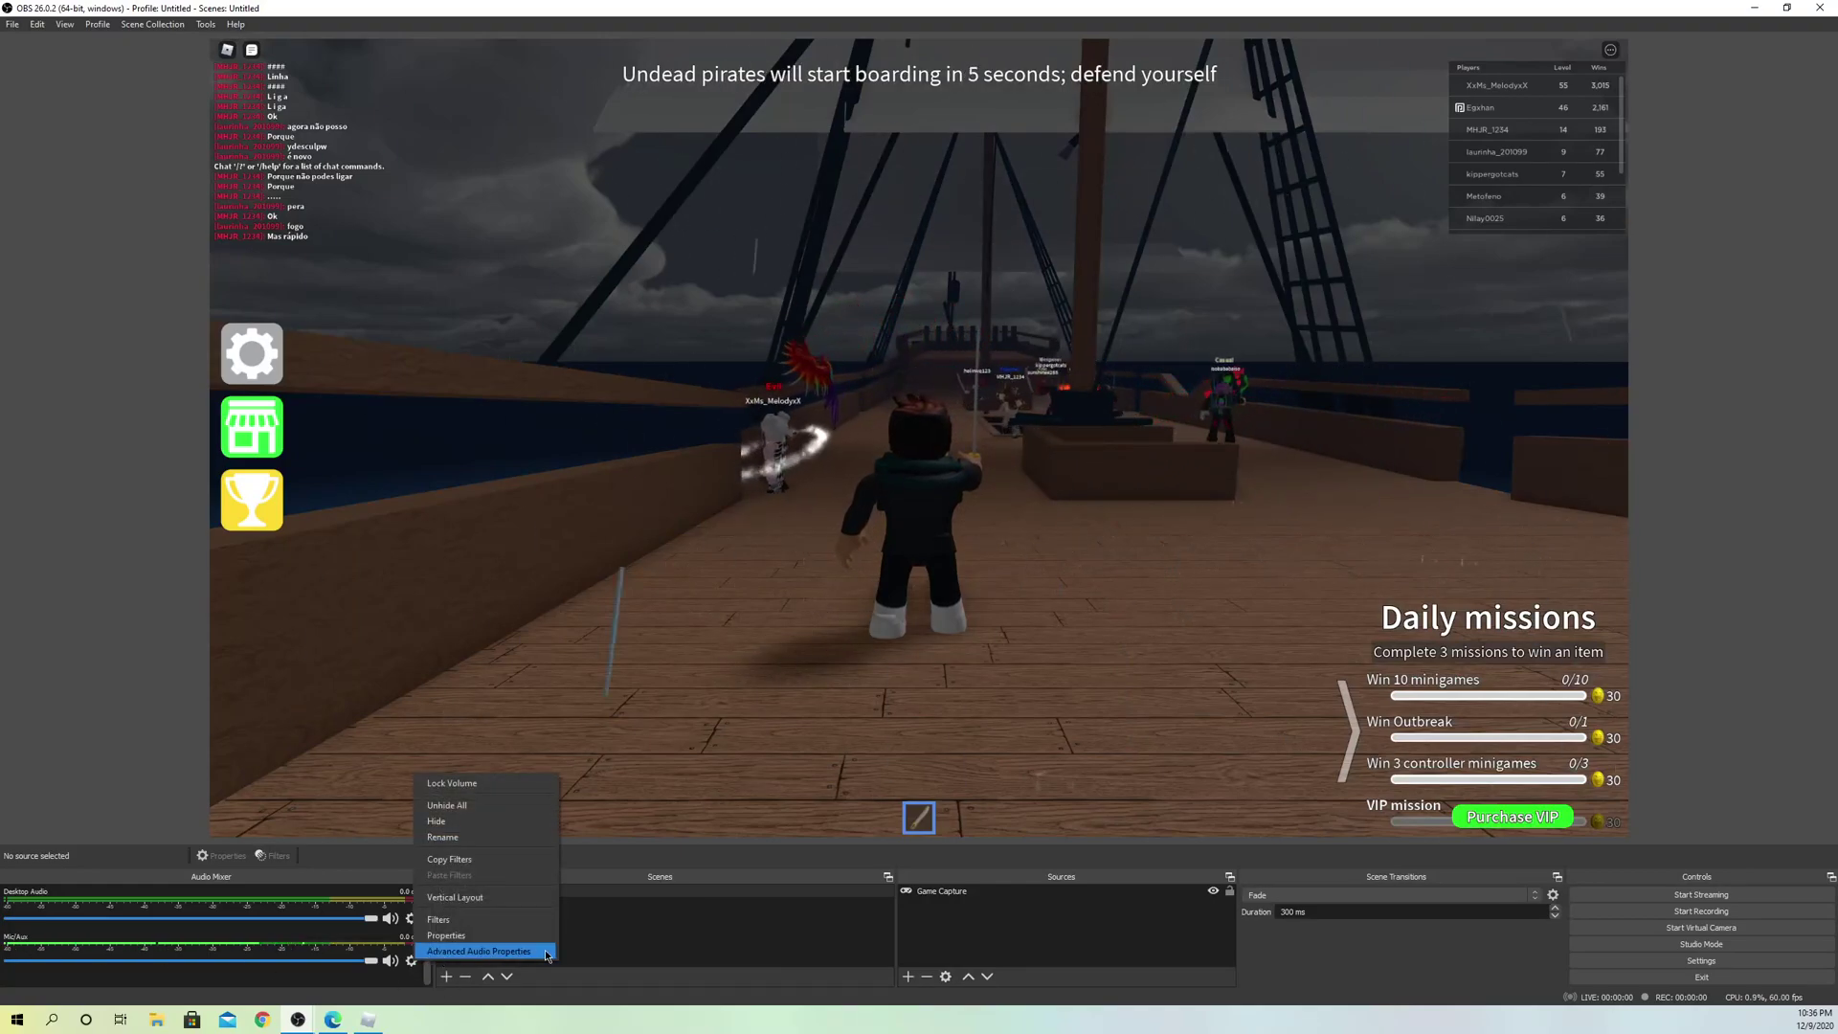
pyautogui.click(442, 951)
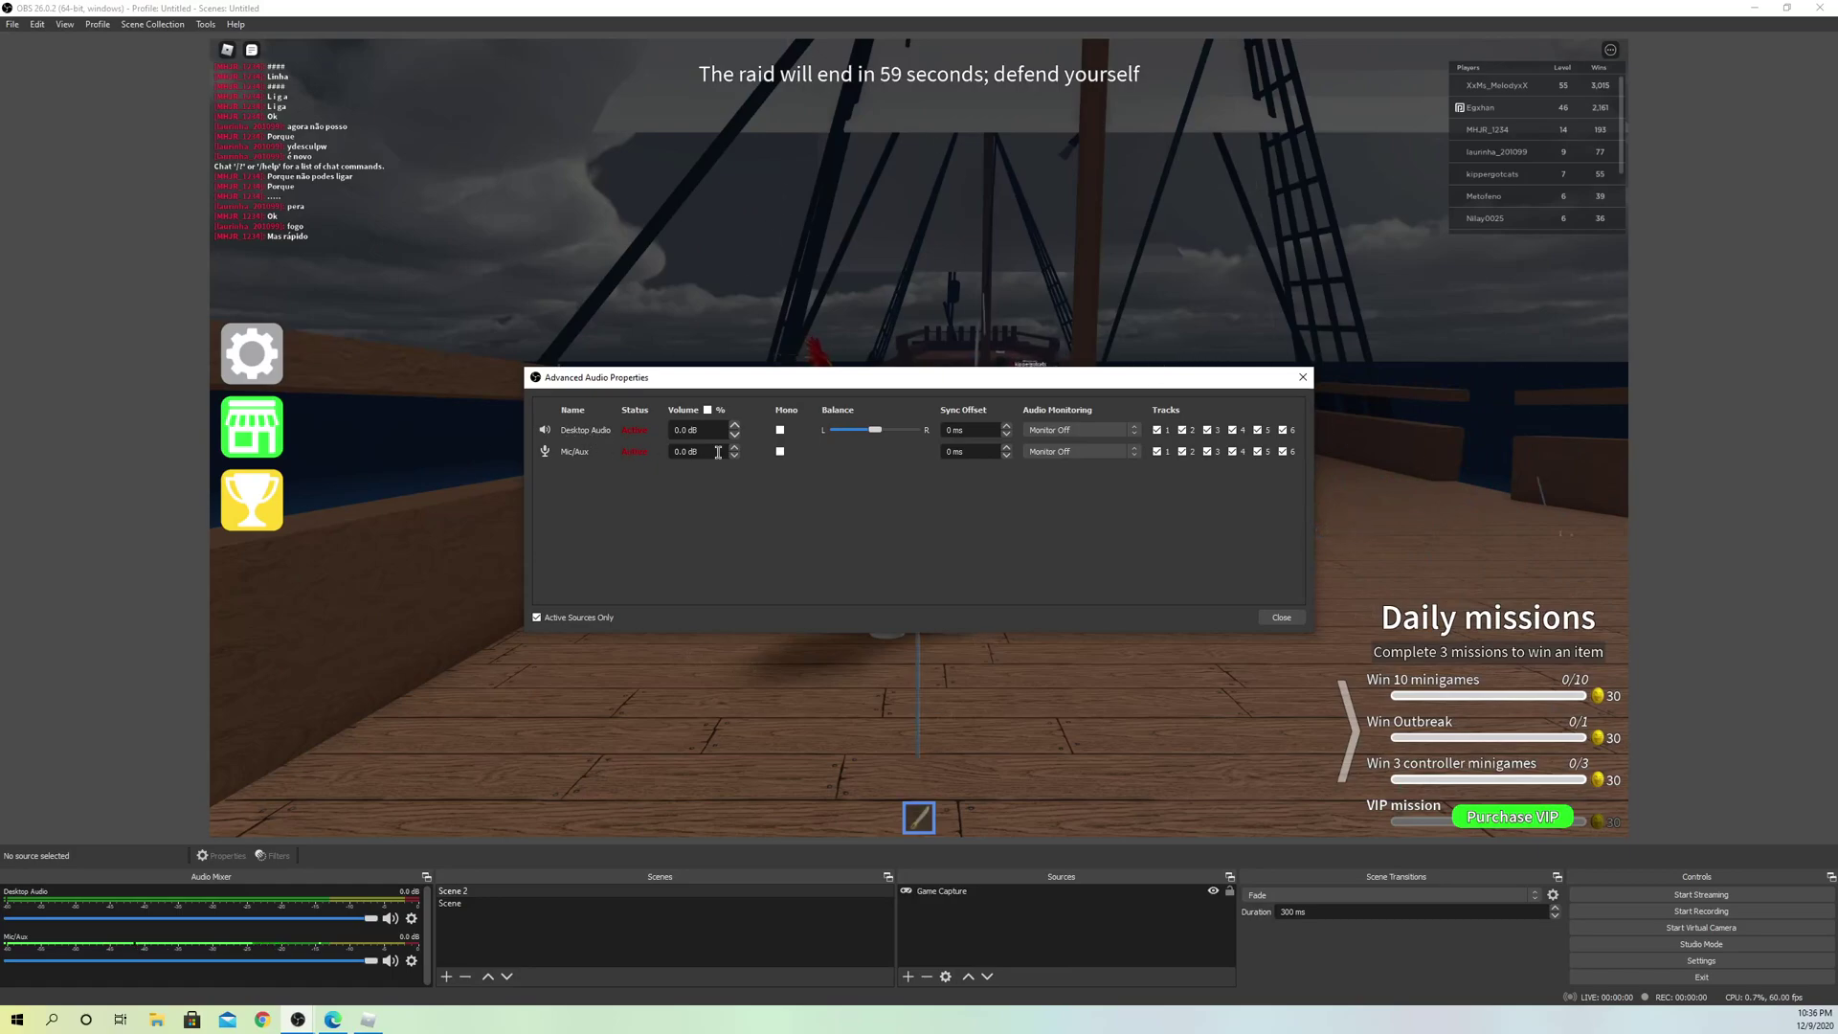
pyautogui.click(1062, 434)
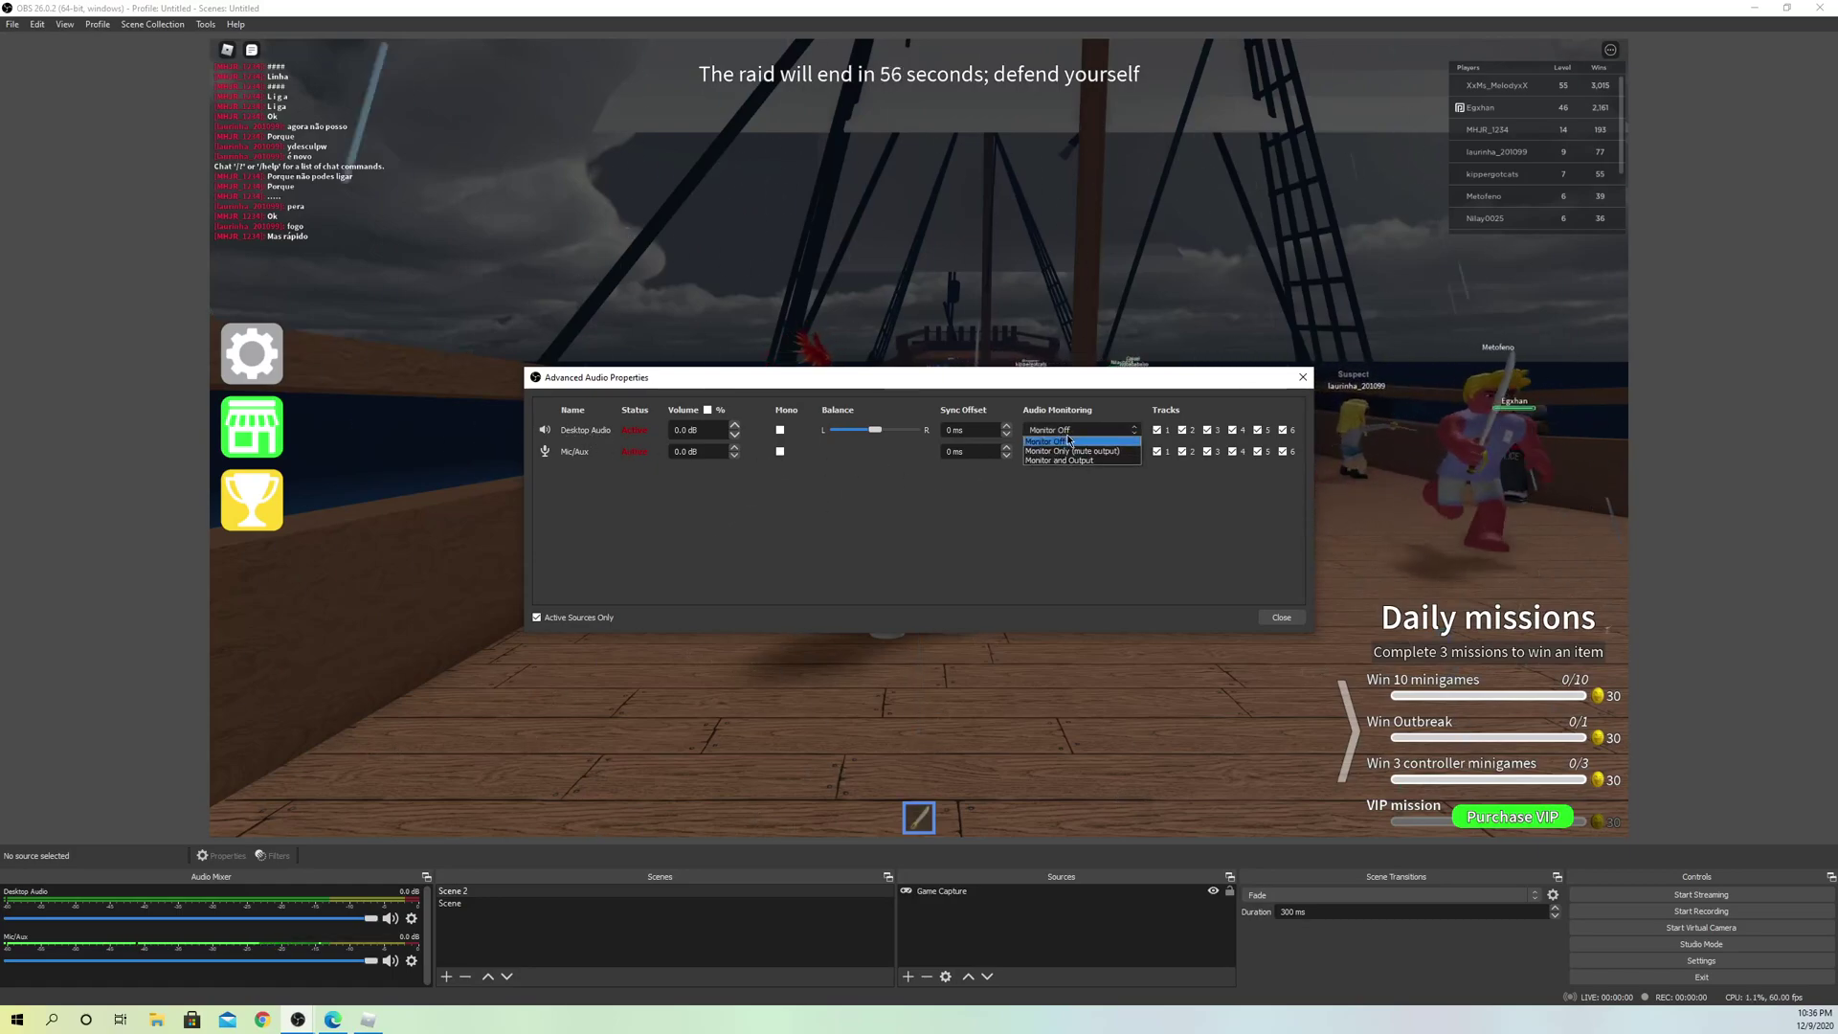
pyautogui.click(1076, 462)
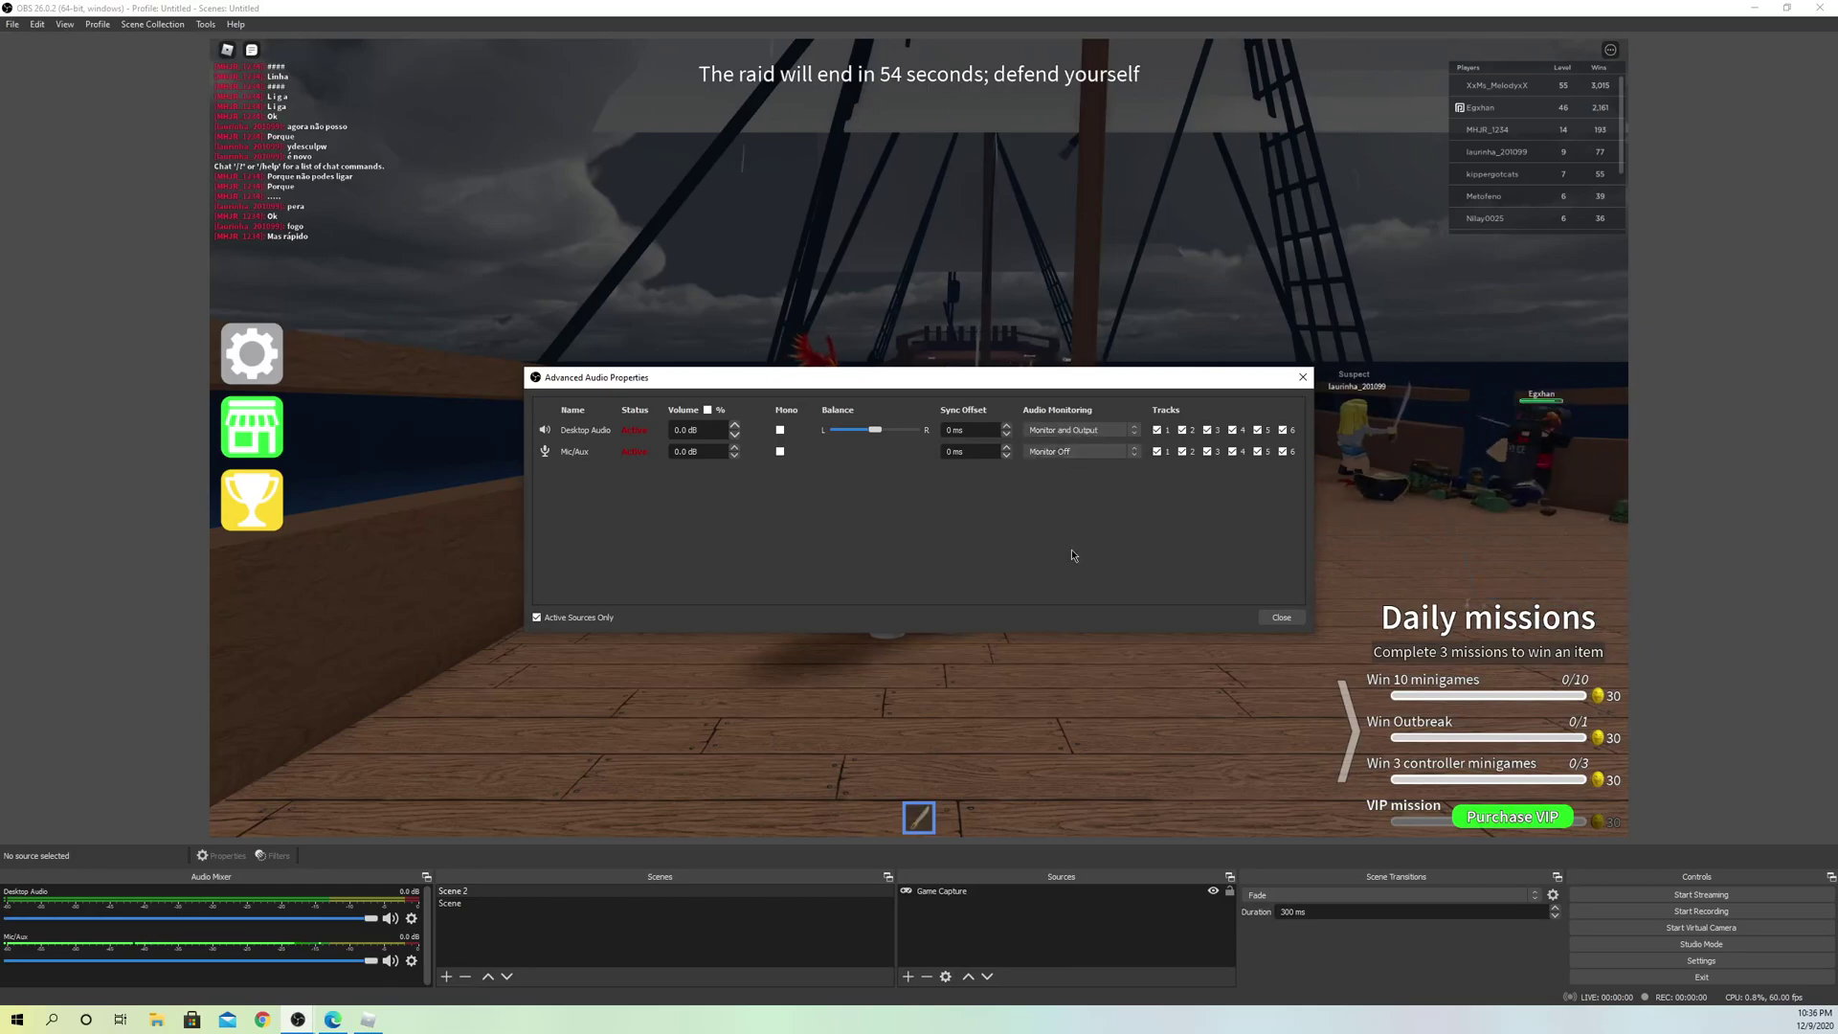
pyautogui.click(1059, 432)
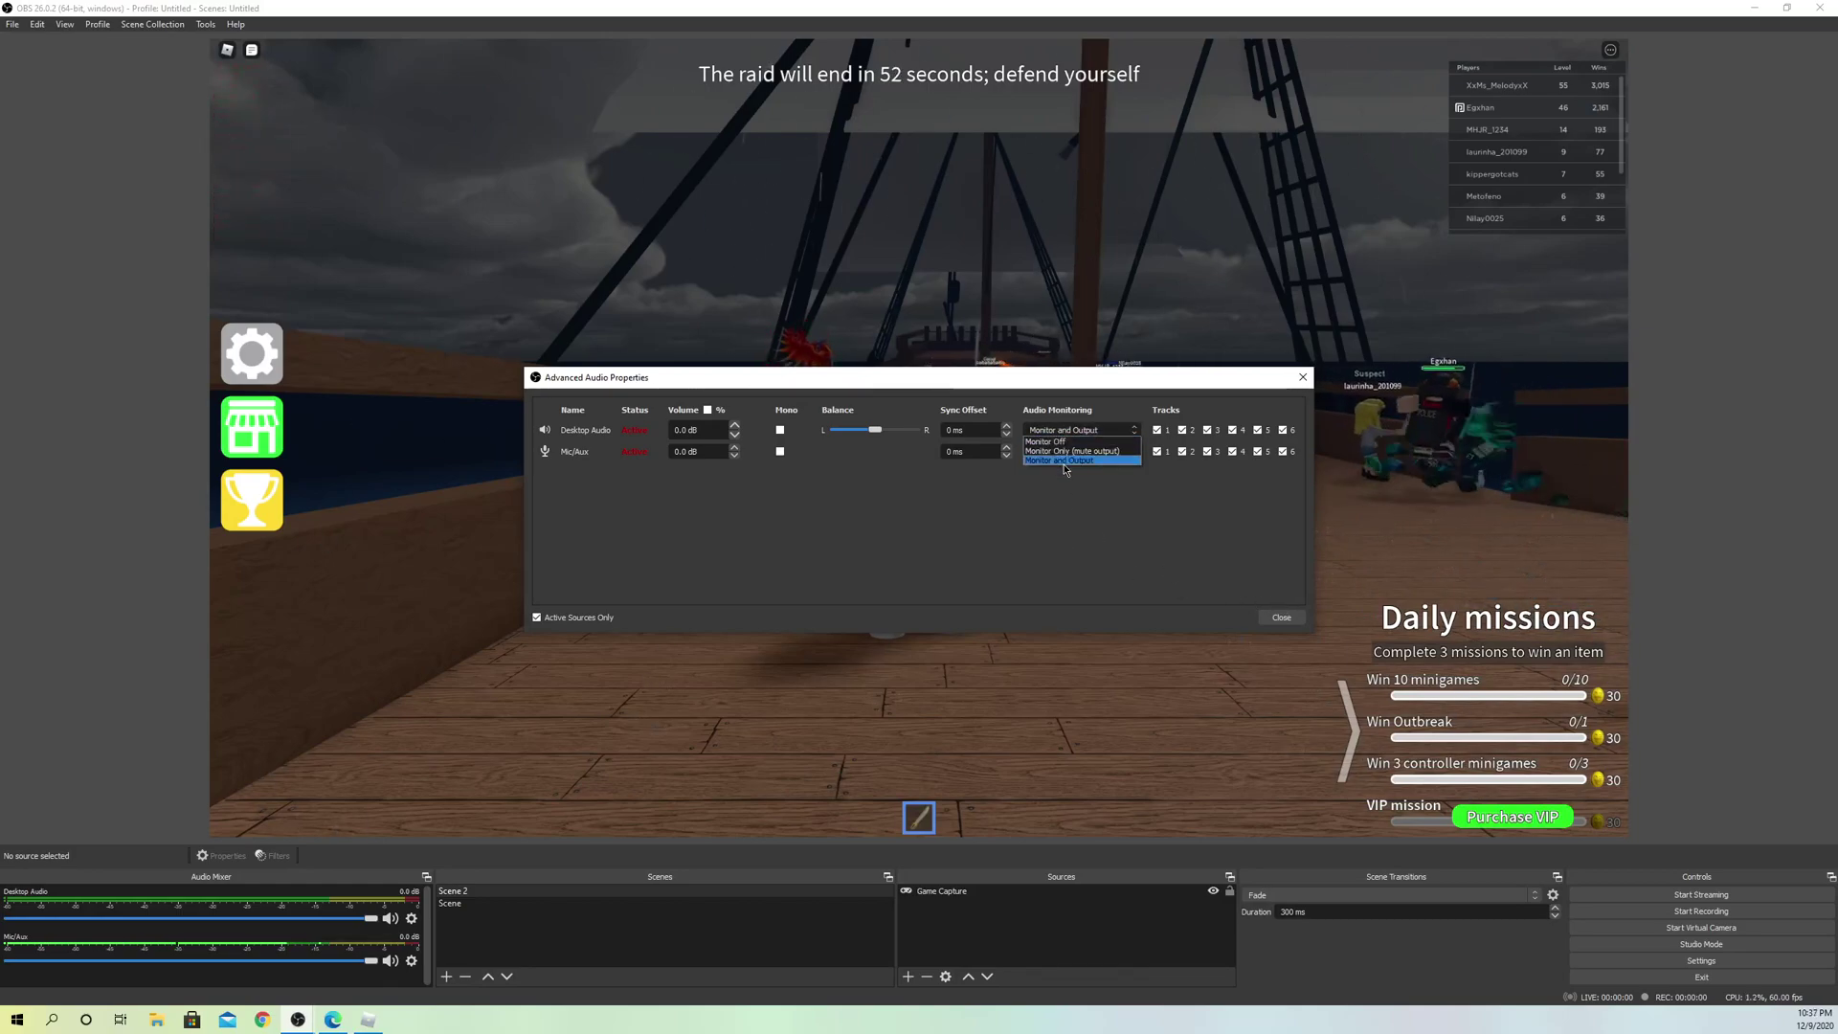
pyautogui.click(1069, 443)
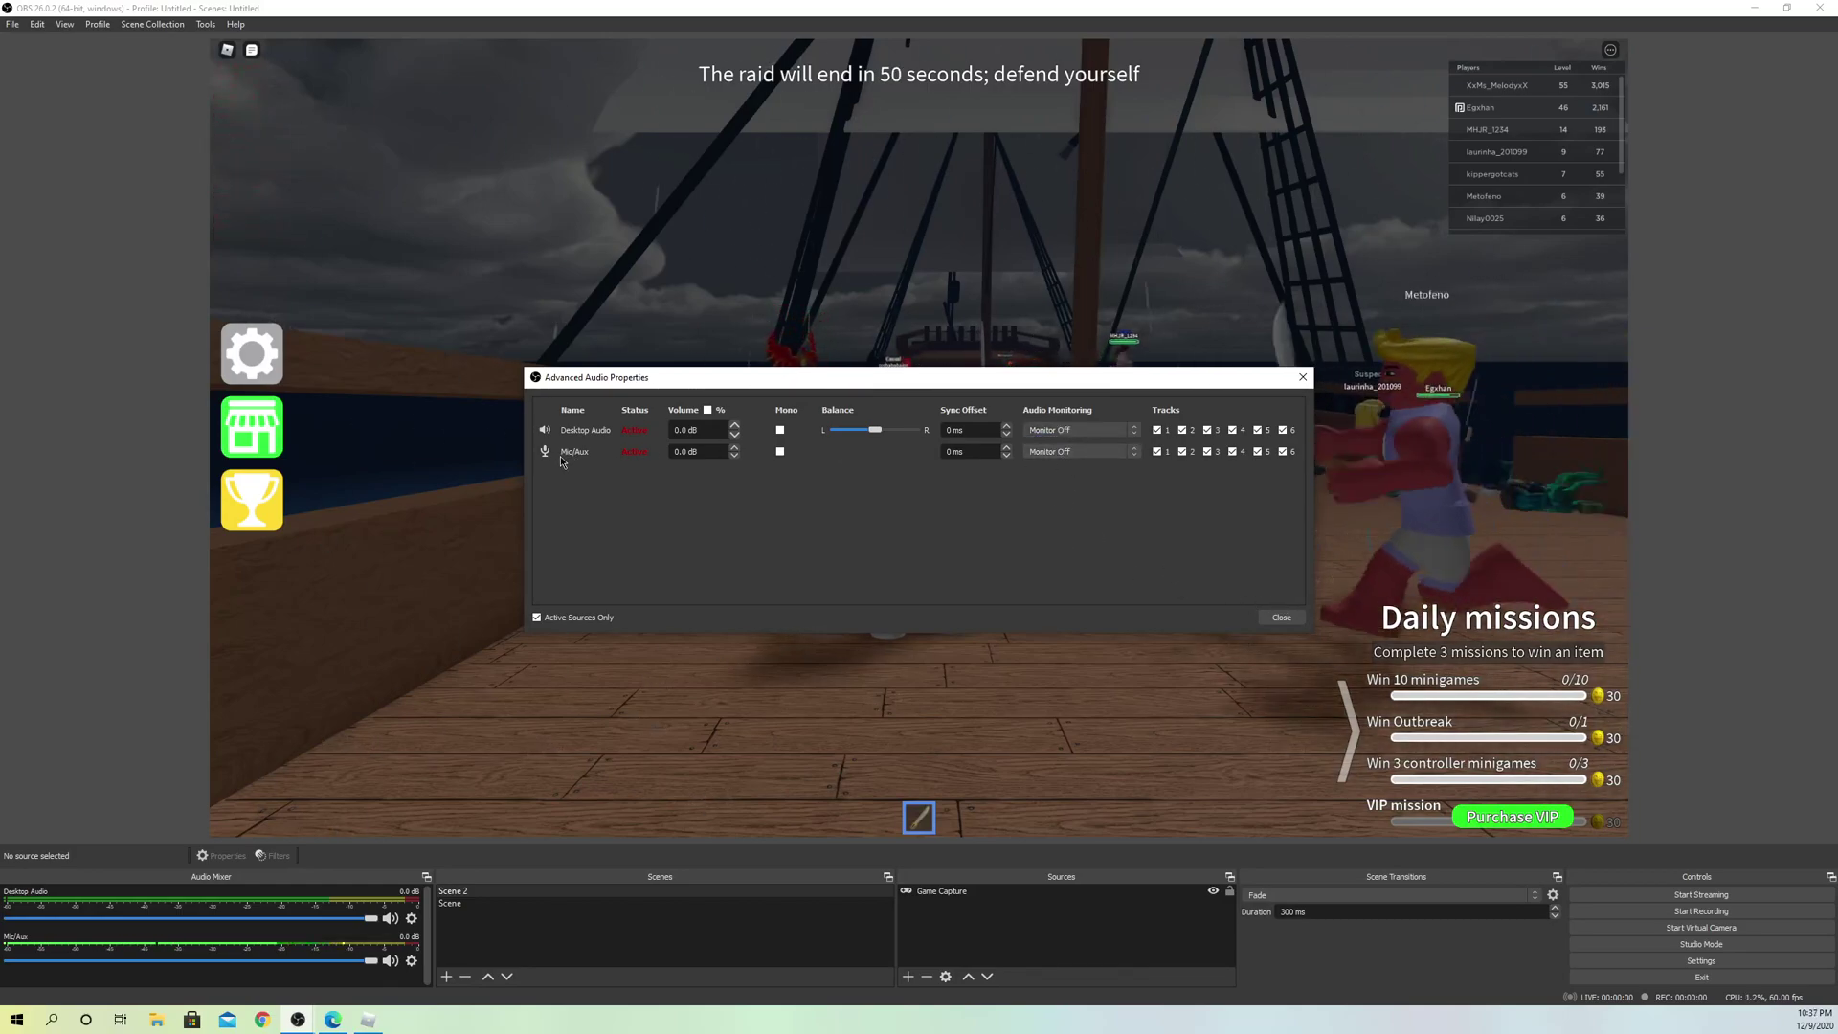
pyautogui.click(1063, 453)
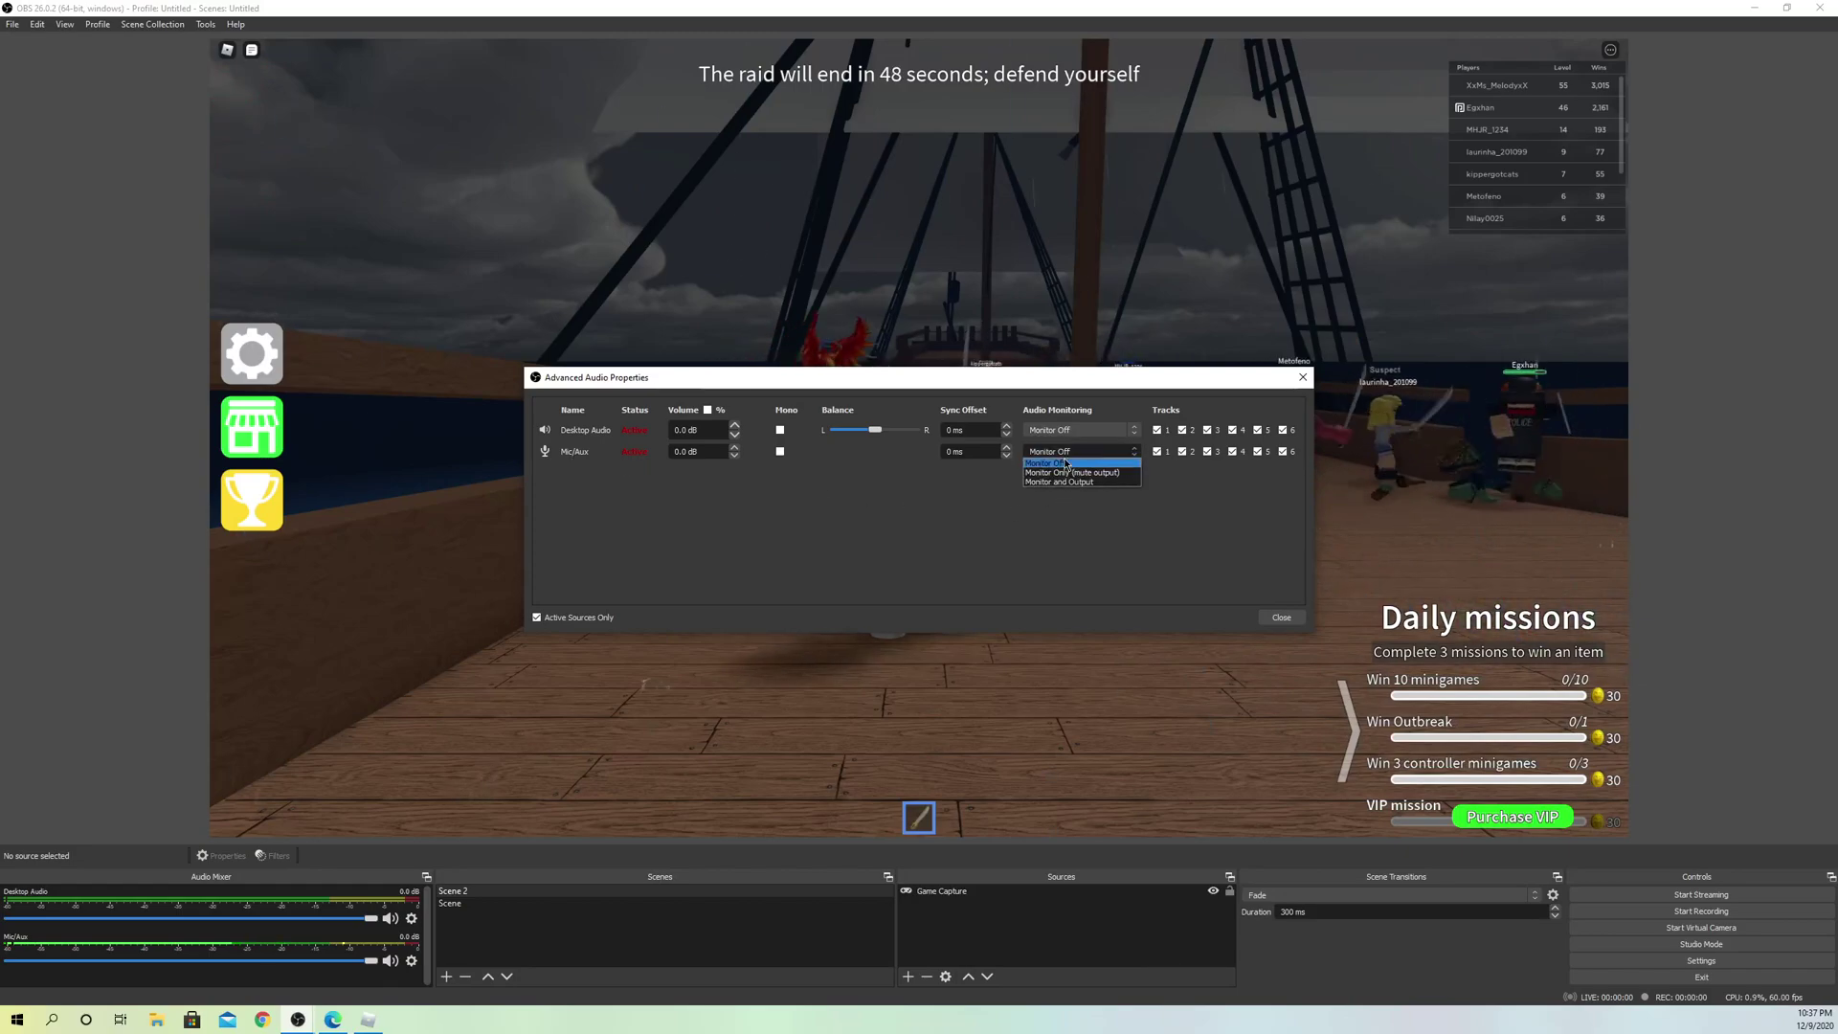
pyautogui.click(1074, 483)
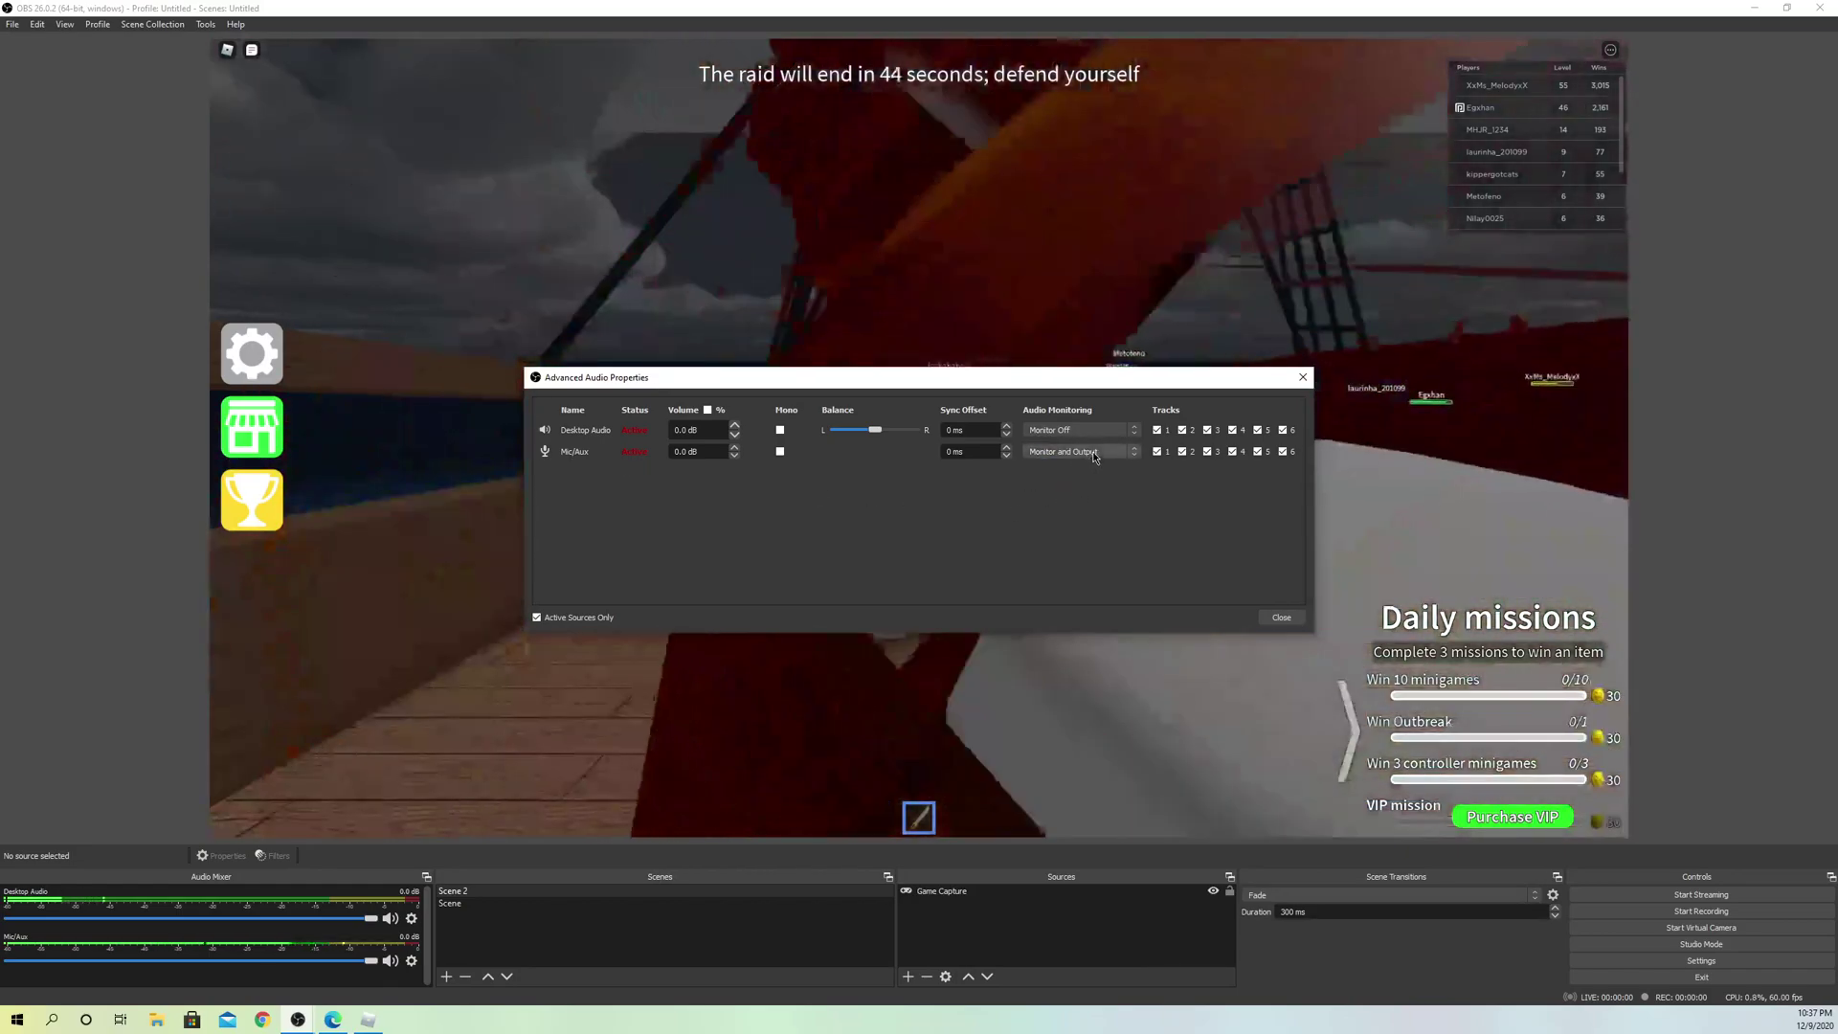
pyautogui.click(1094, 451)
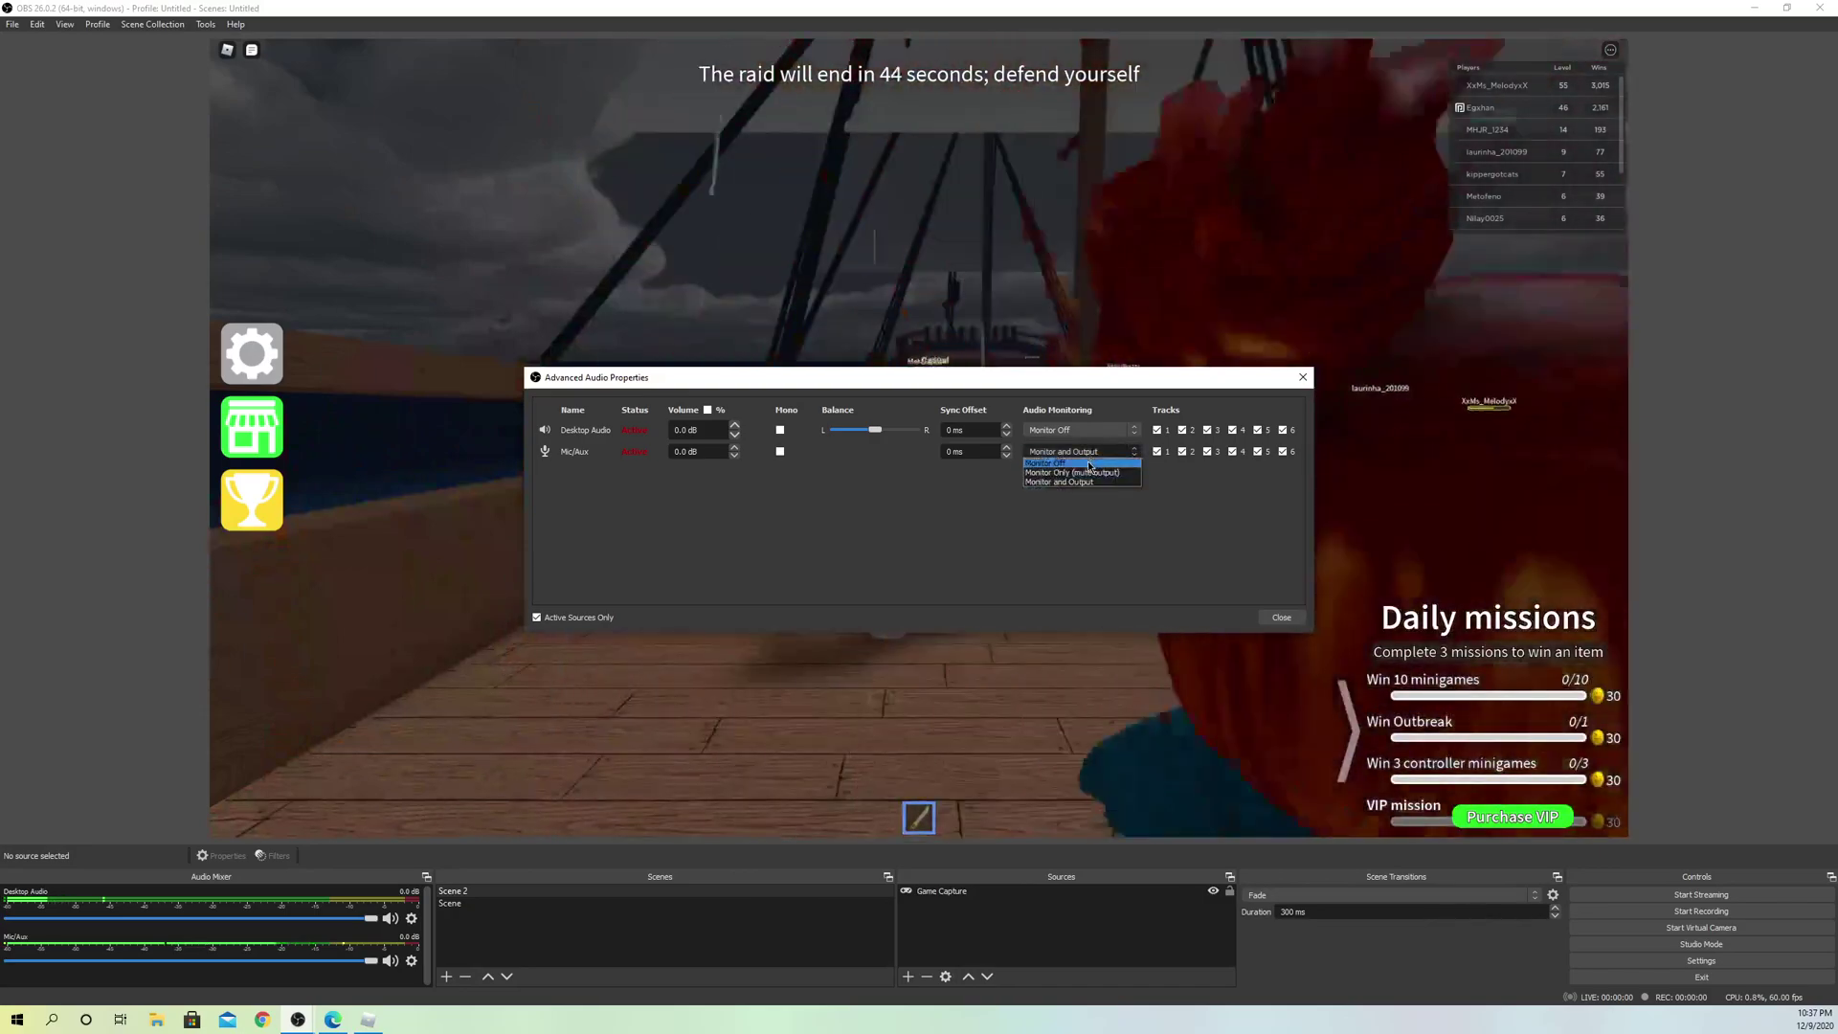
pyautogui.click(1085, 464)
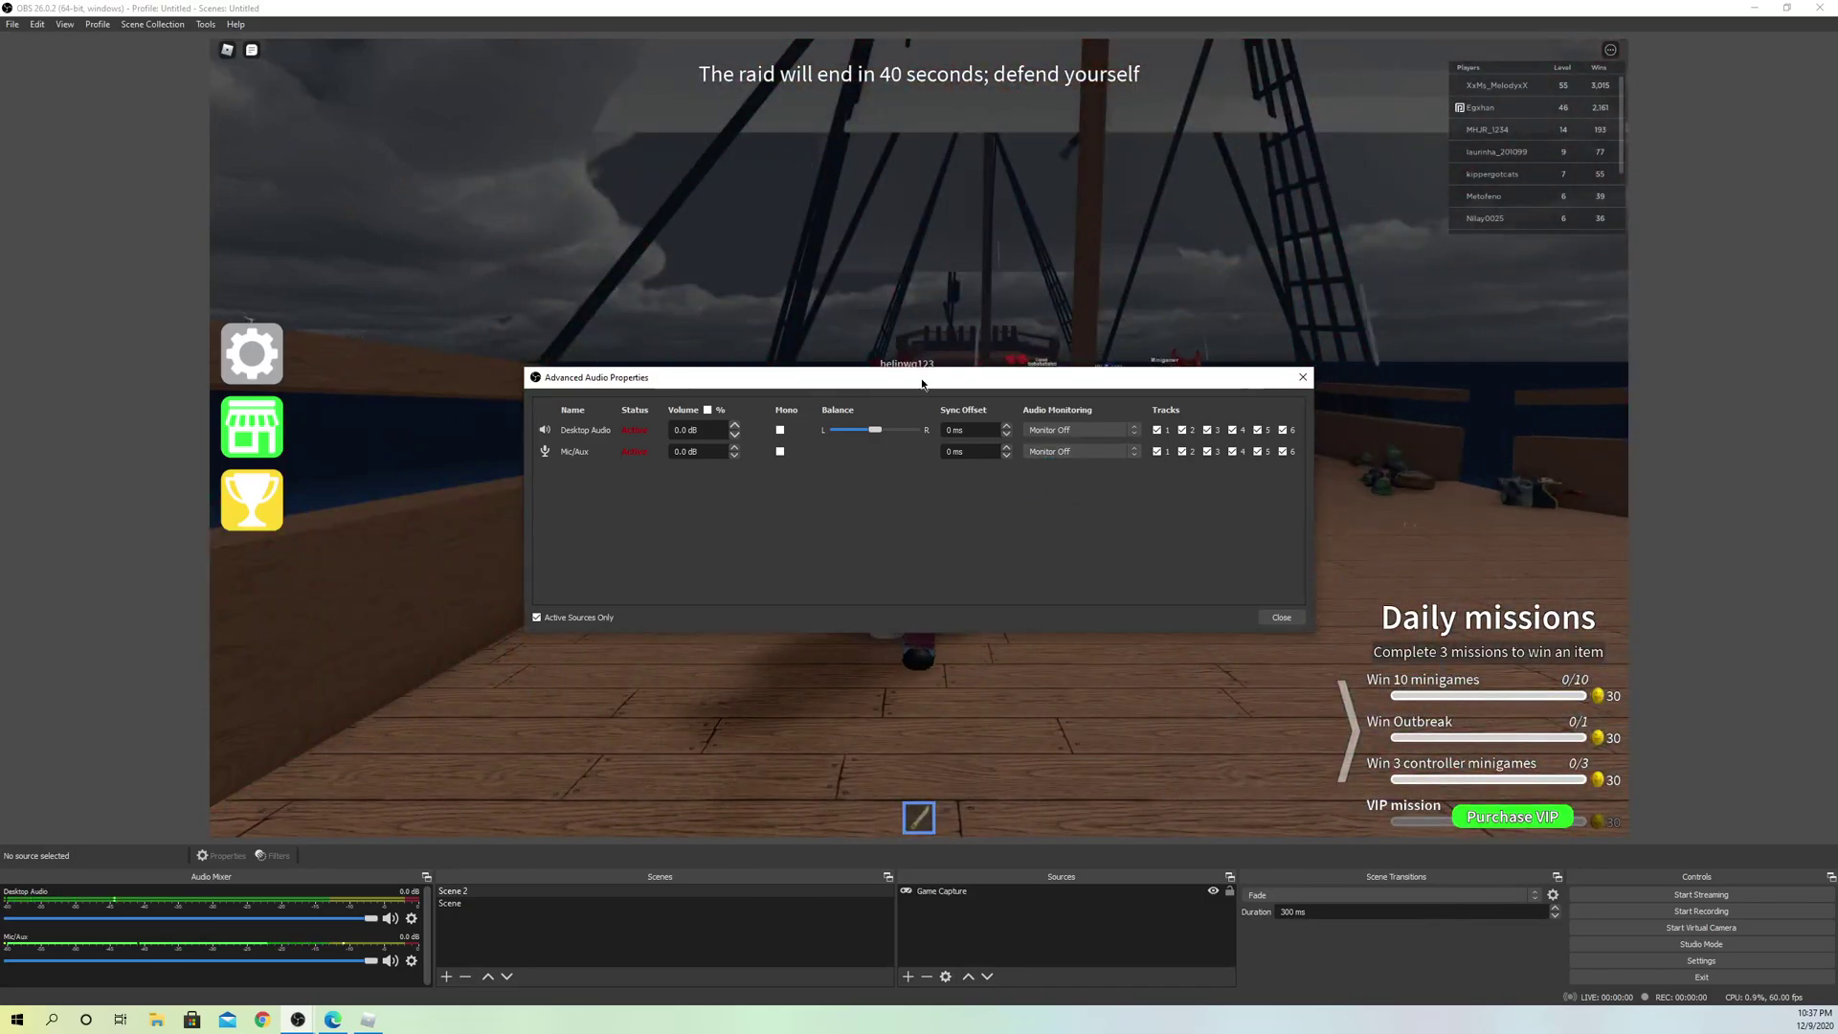
pyautogui.click(1303, 380)
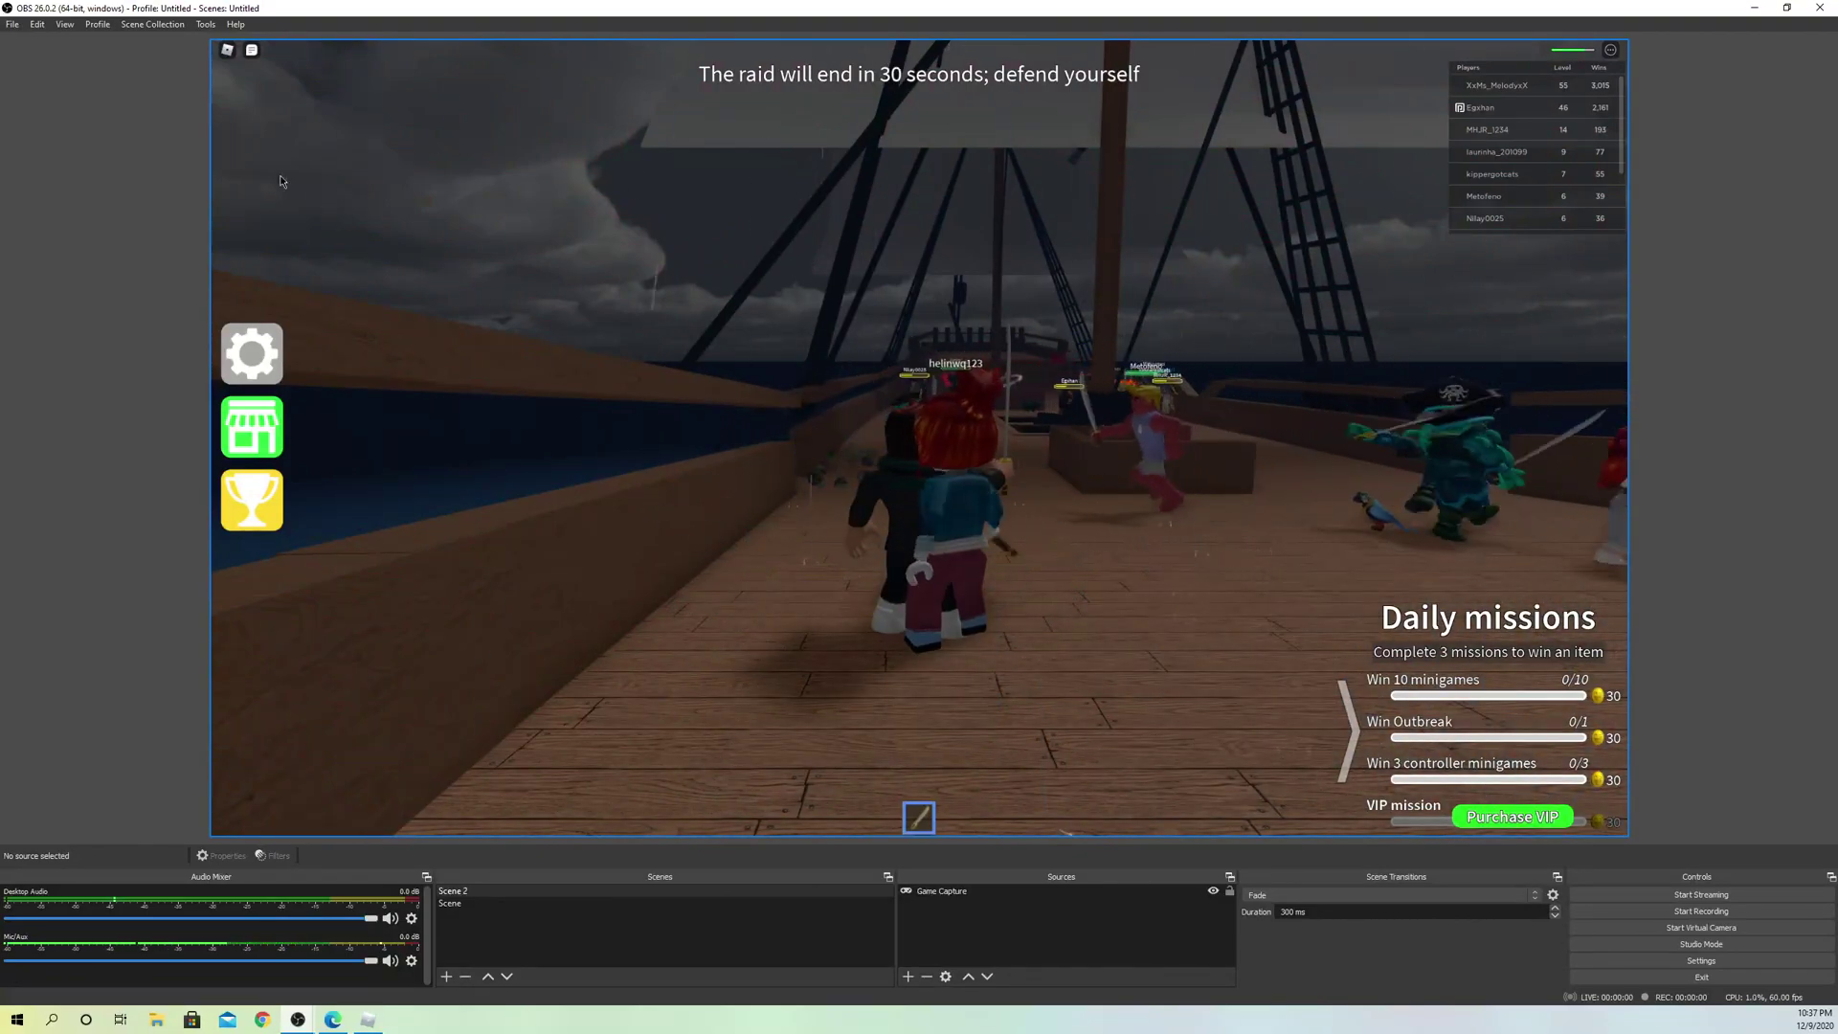
# Open the AppData\Roaming\obs-studio settings folder in File Explorer via File > Show Settings Folder.
pyautogui.click(14, 24)
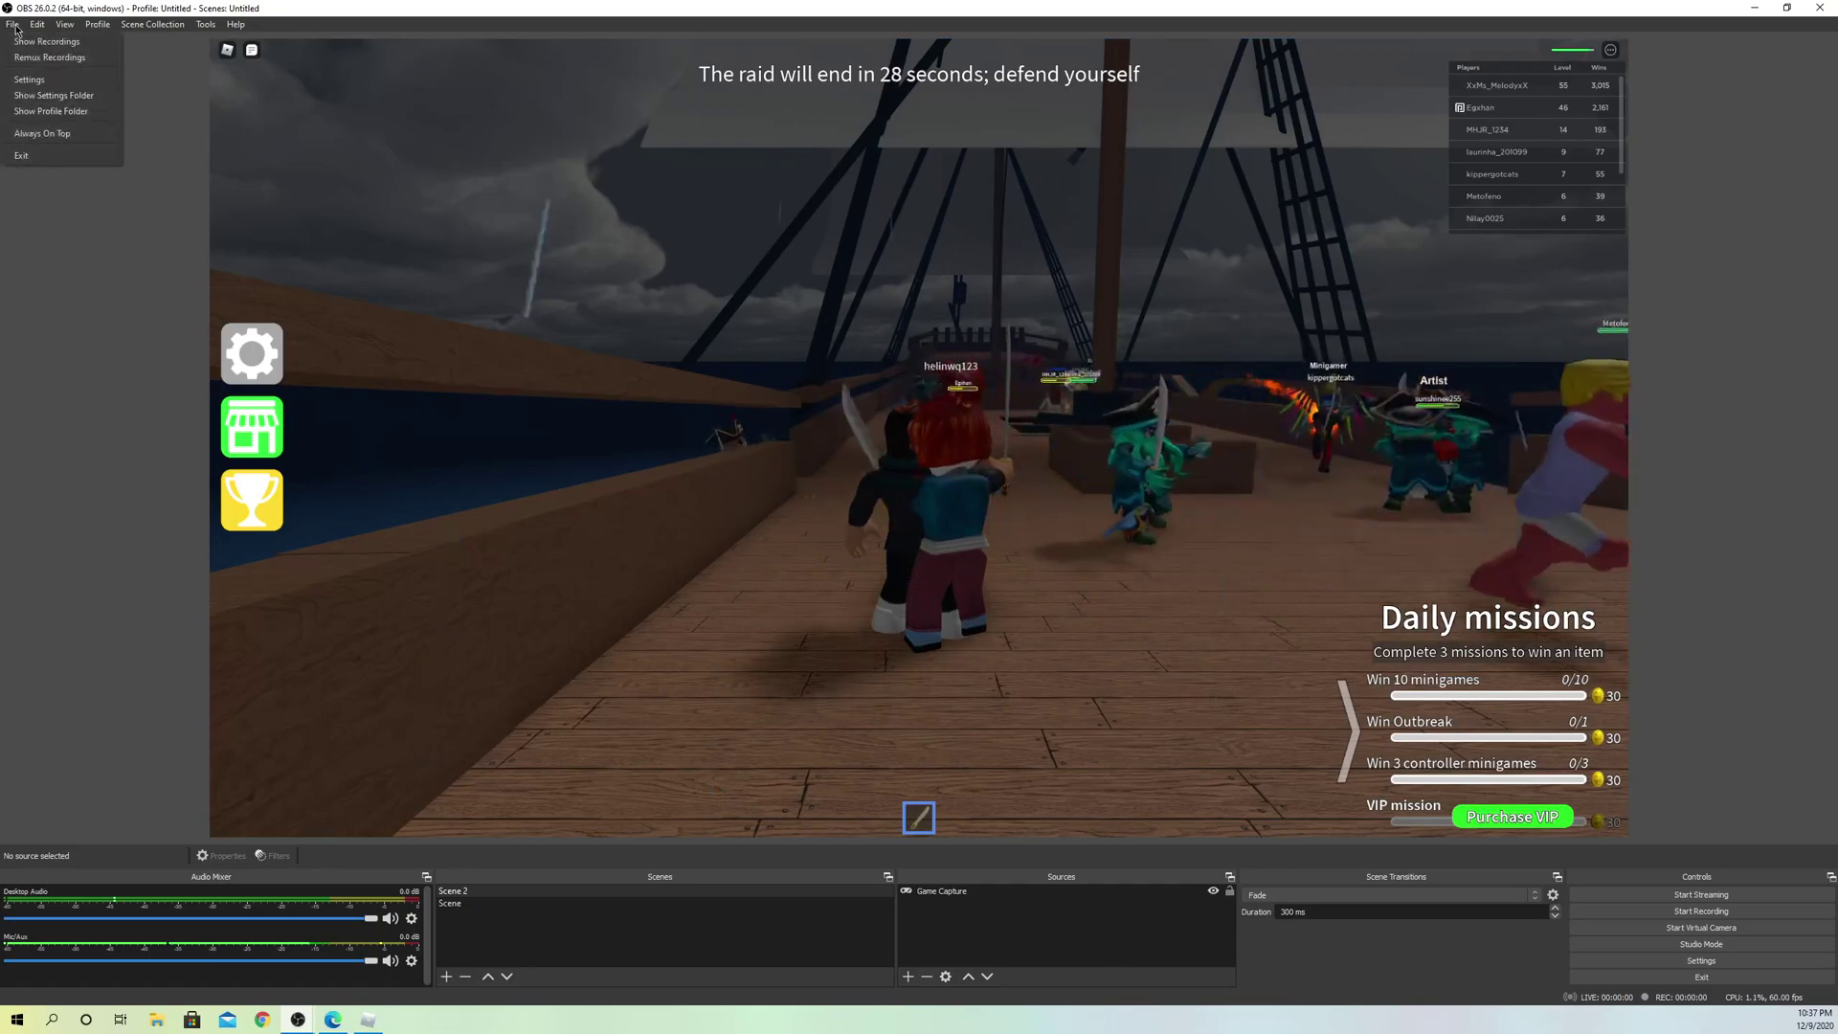
pyautogui.moveTo(37, 23)
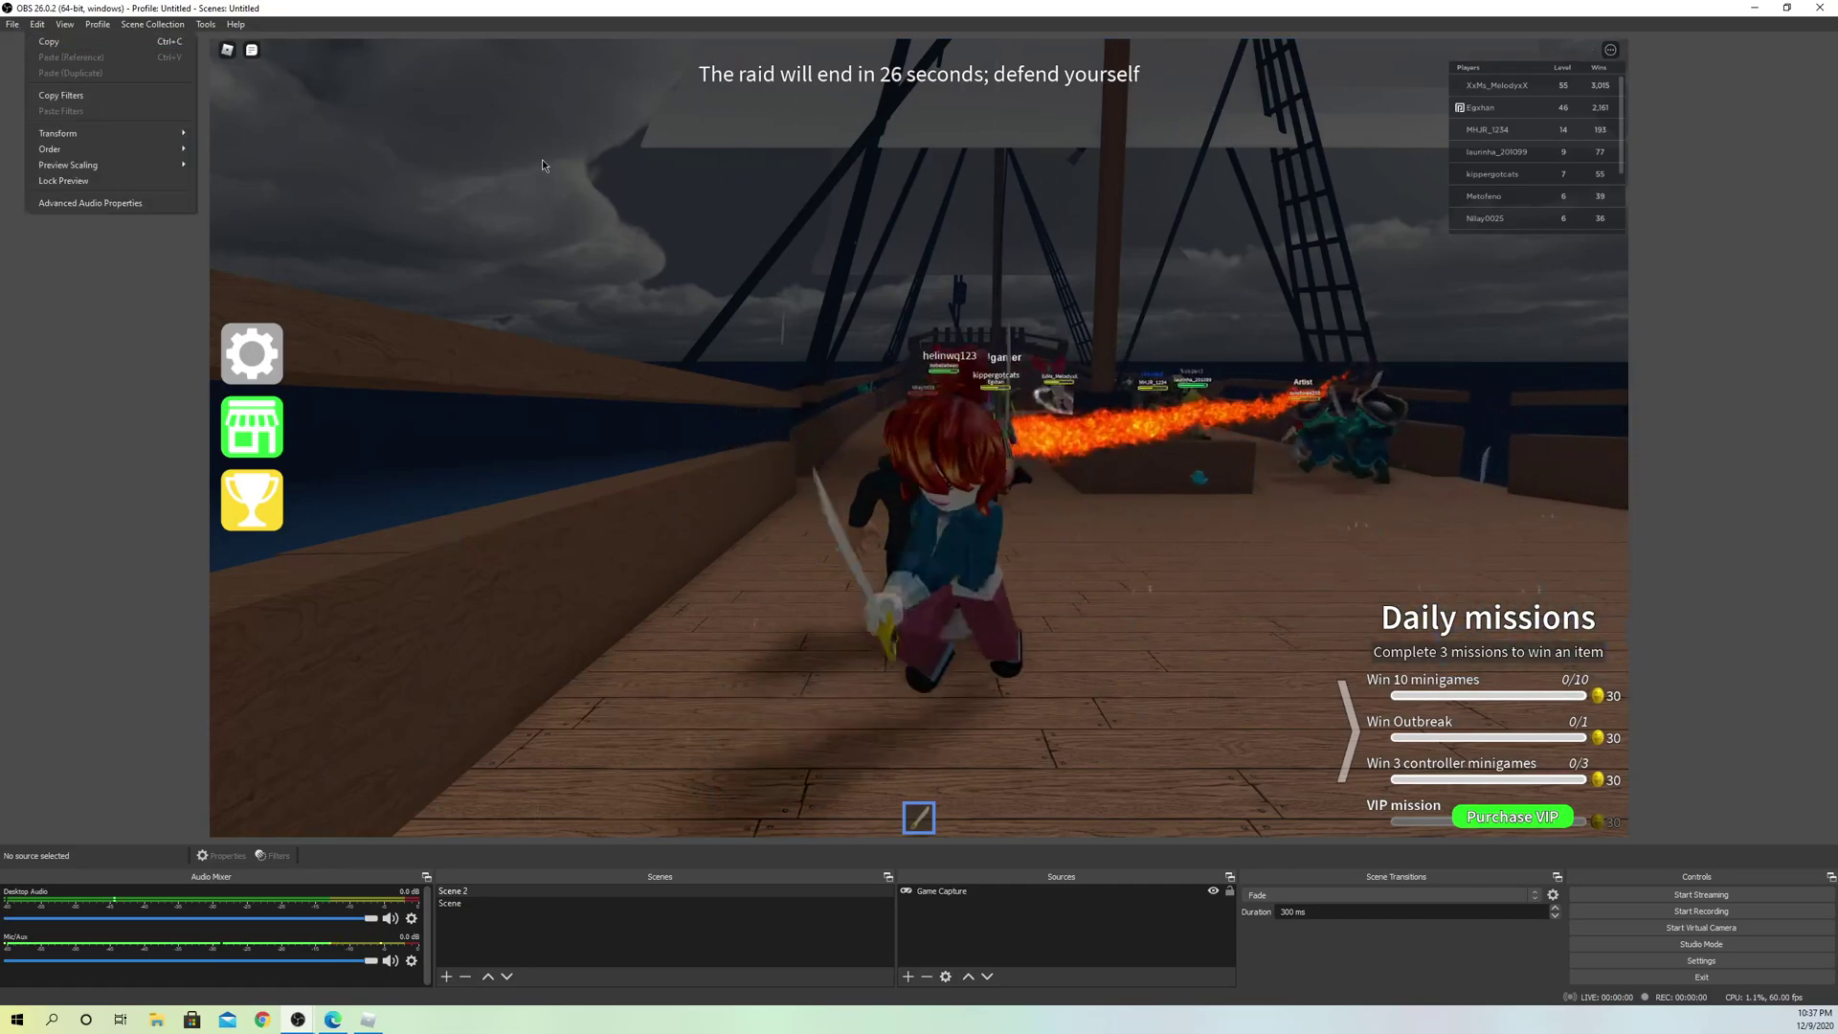
pyautogui.click(91, 422)
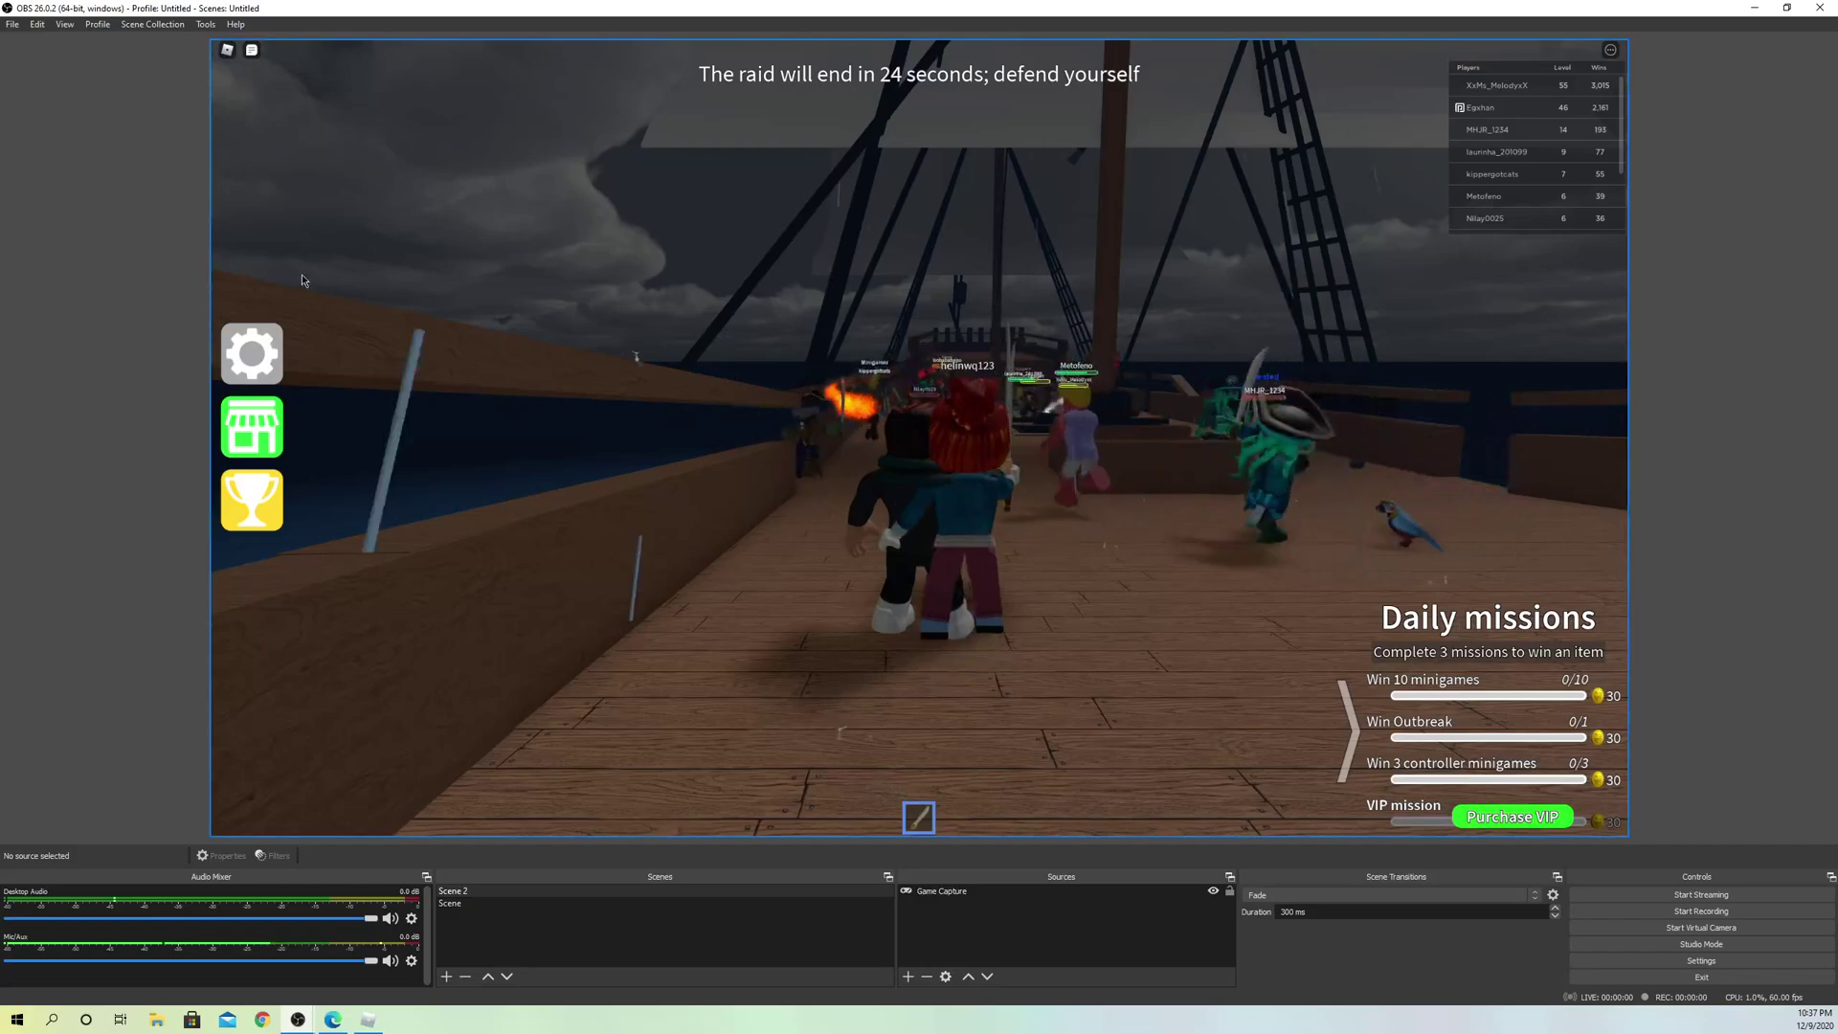
pyautogui.click(10, 24)
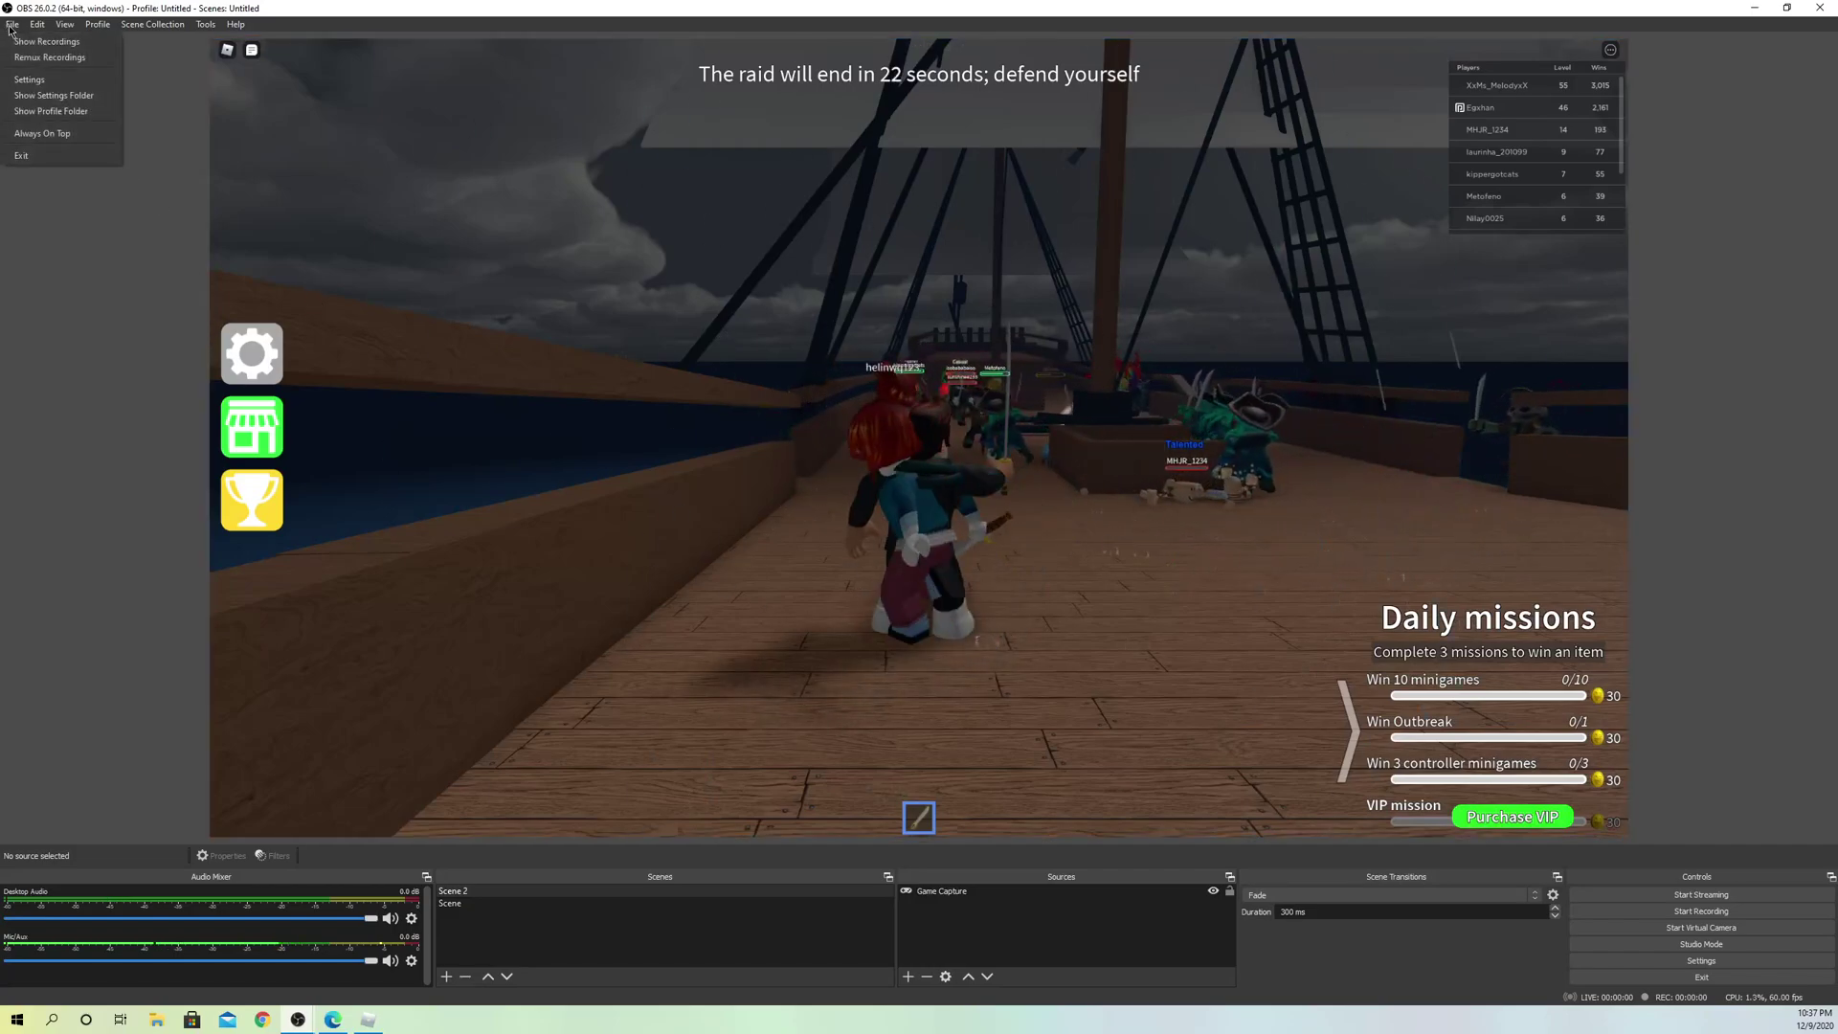
pyautogui.click(25, 110)
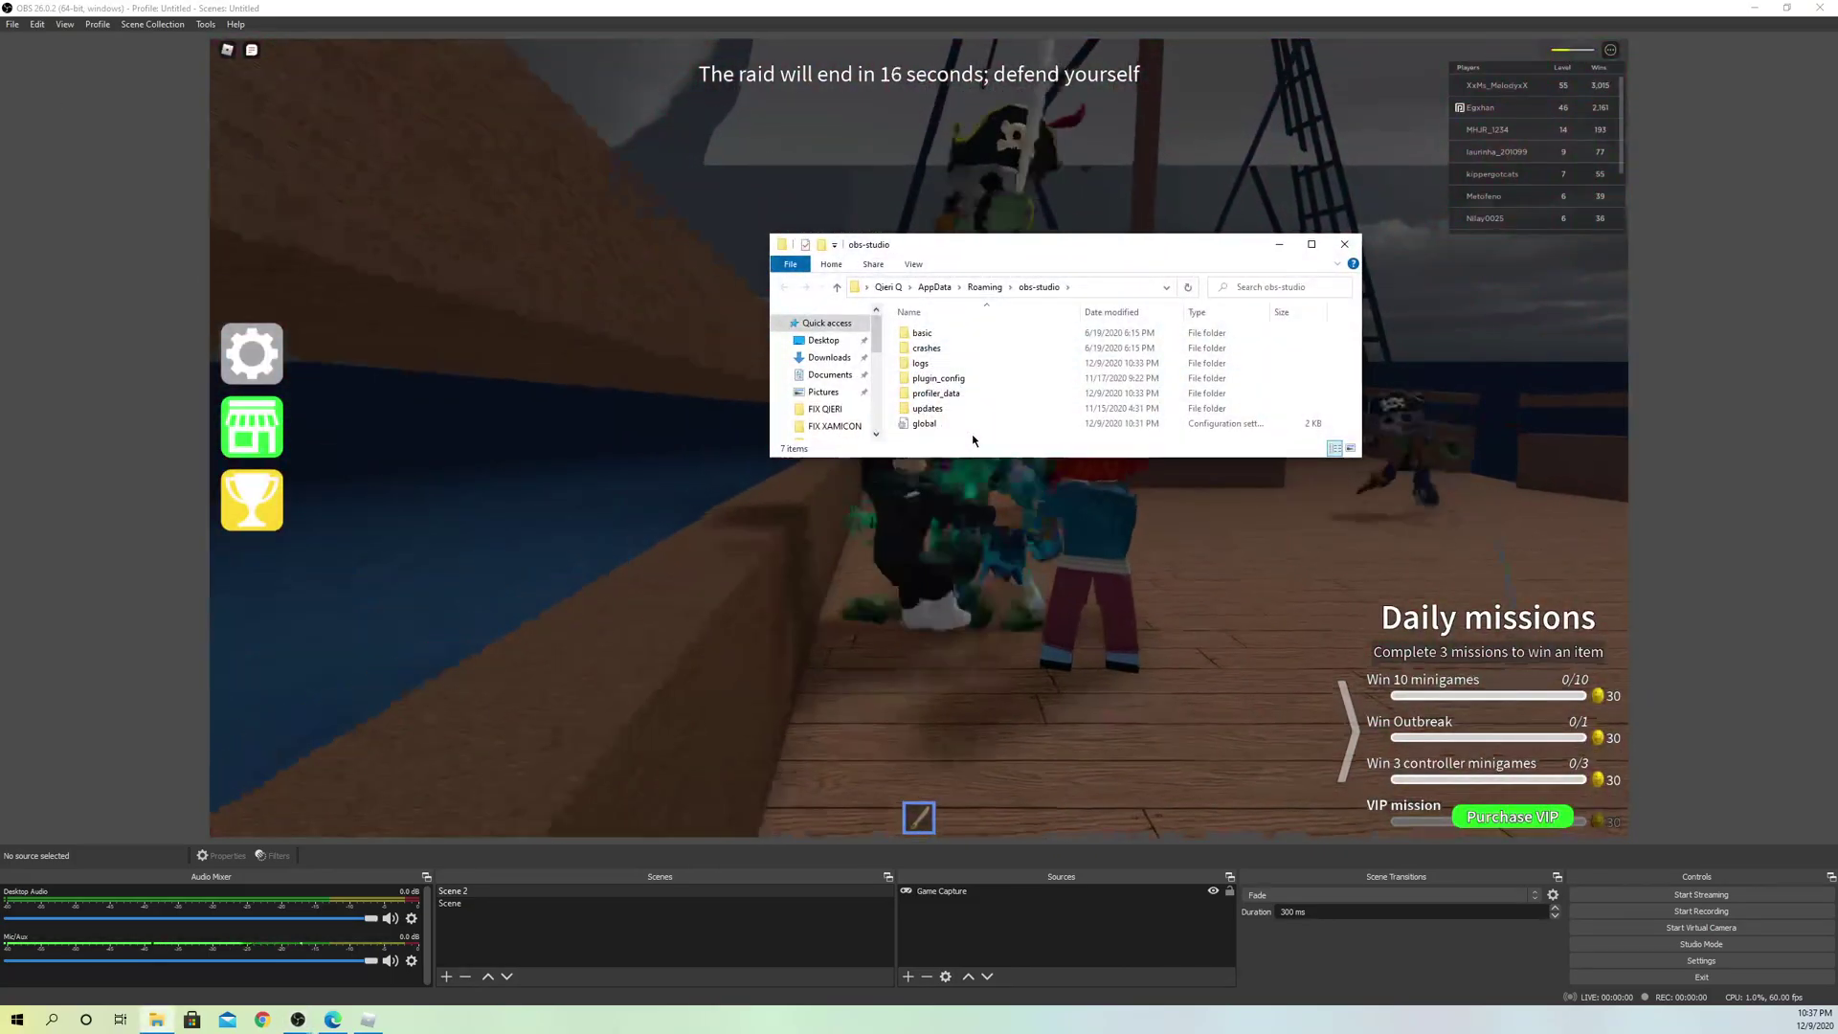
pyautogui.hotkey('ctrl', 'a')
pyautogui.rightClick(951, 351)
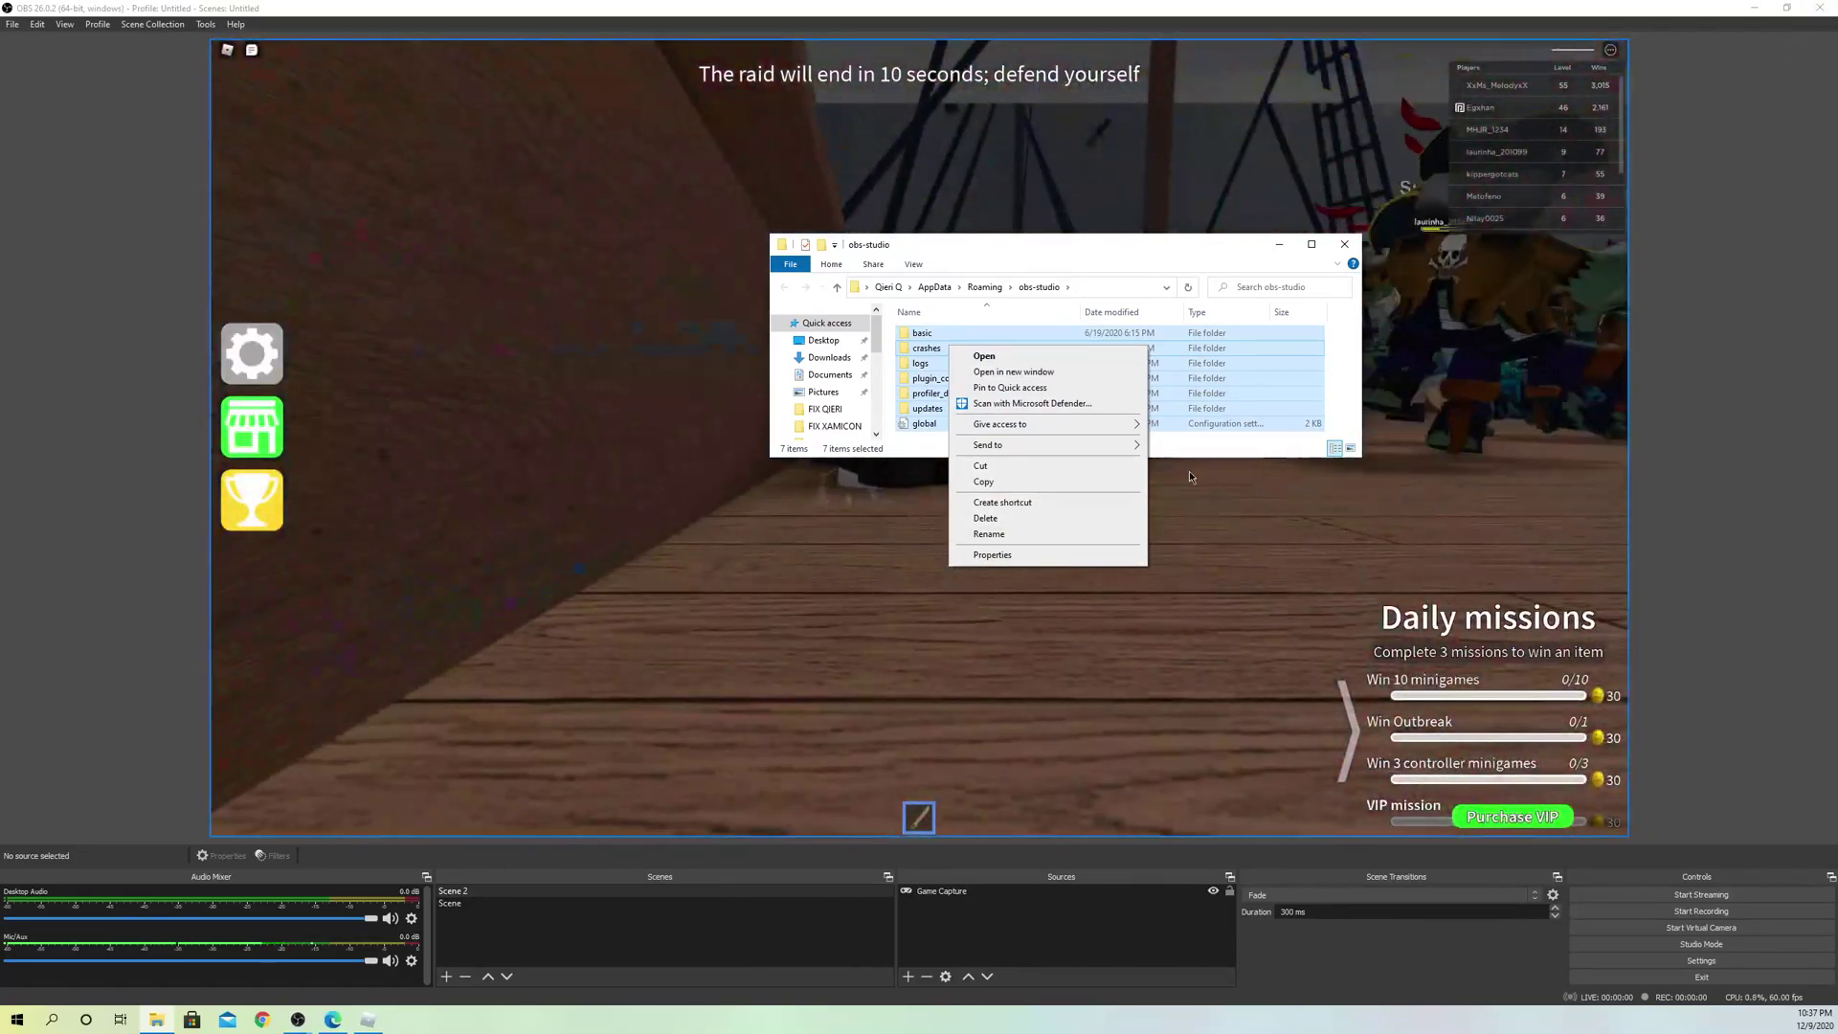
pyautogui.click(1182, 473)
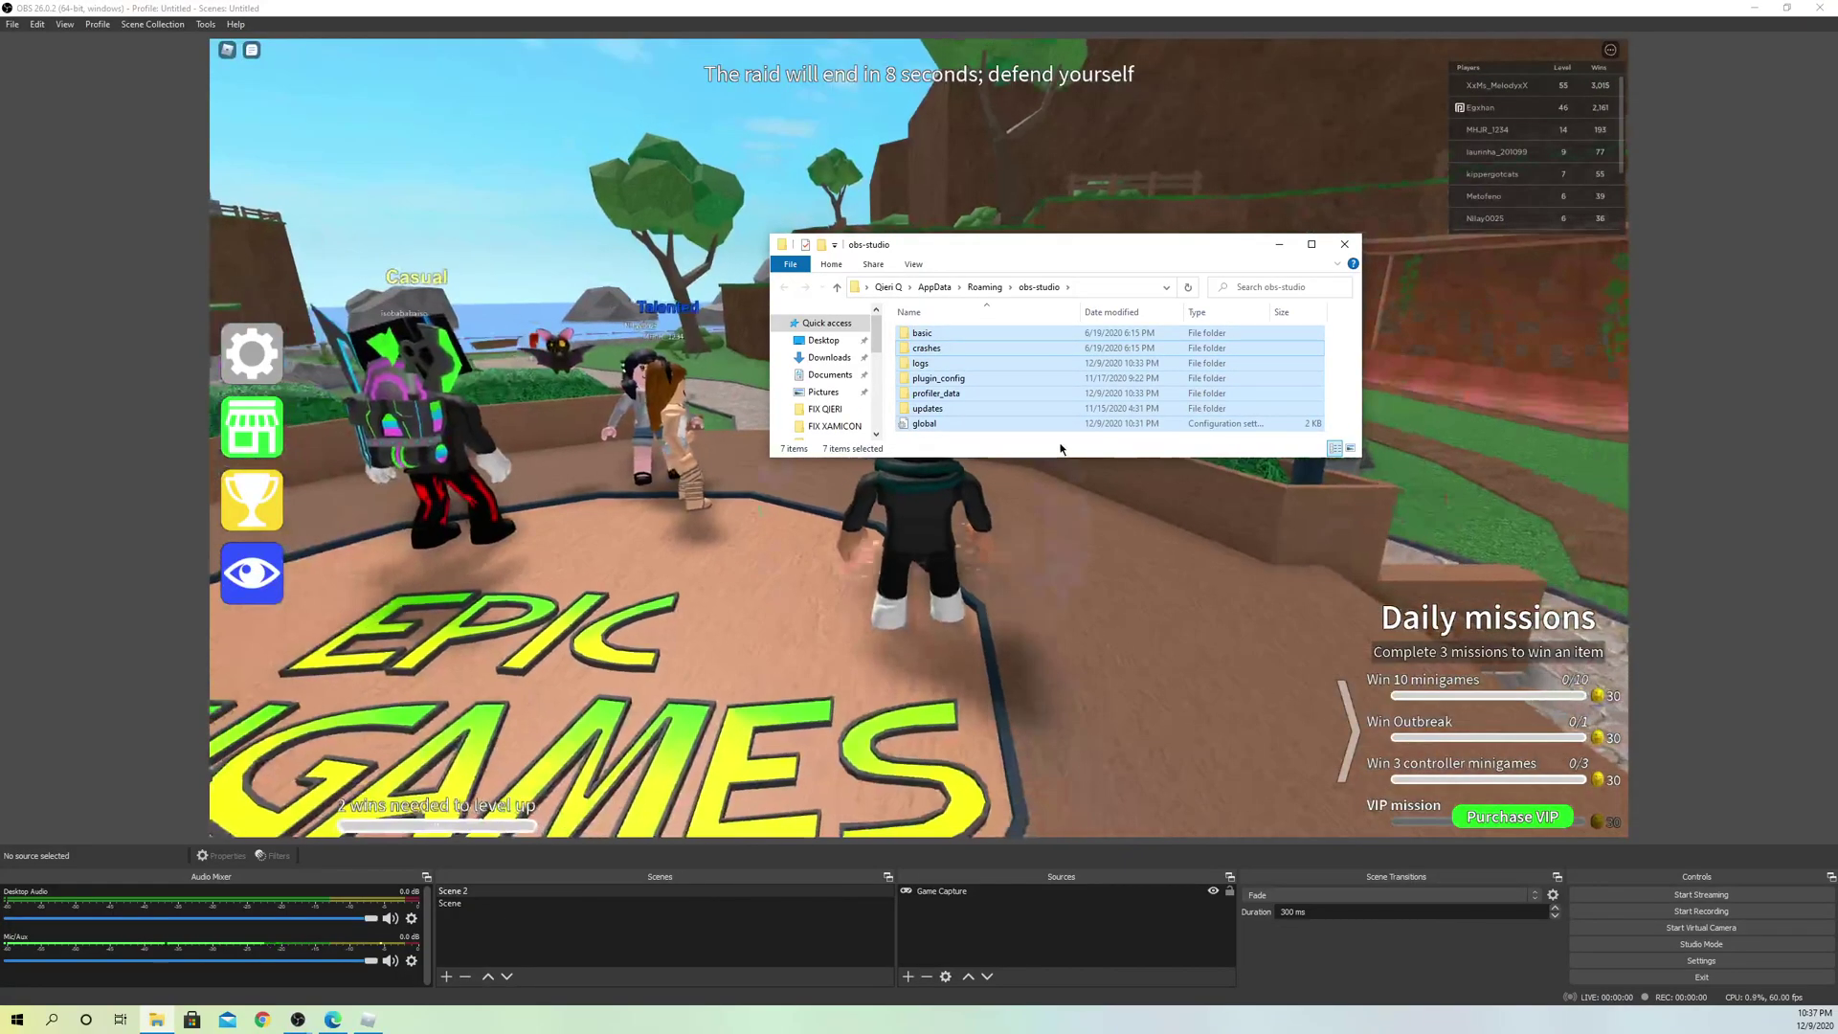
pyautogui.click(1120, 444)
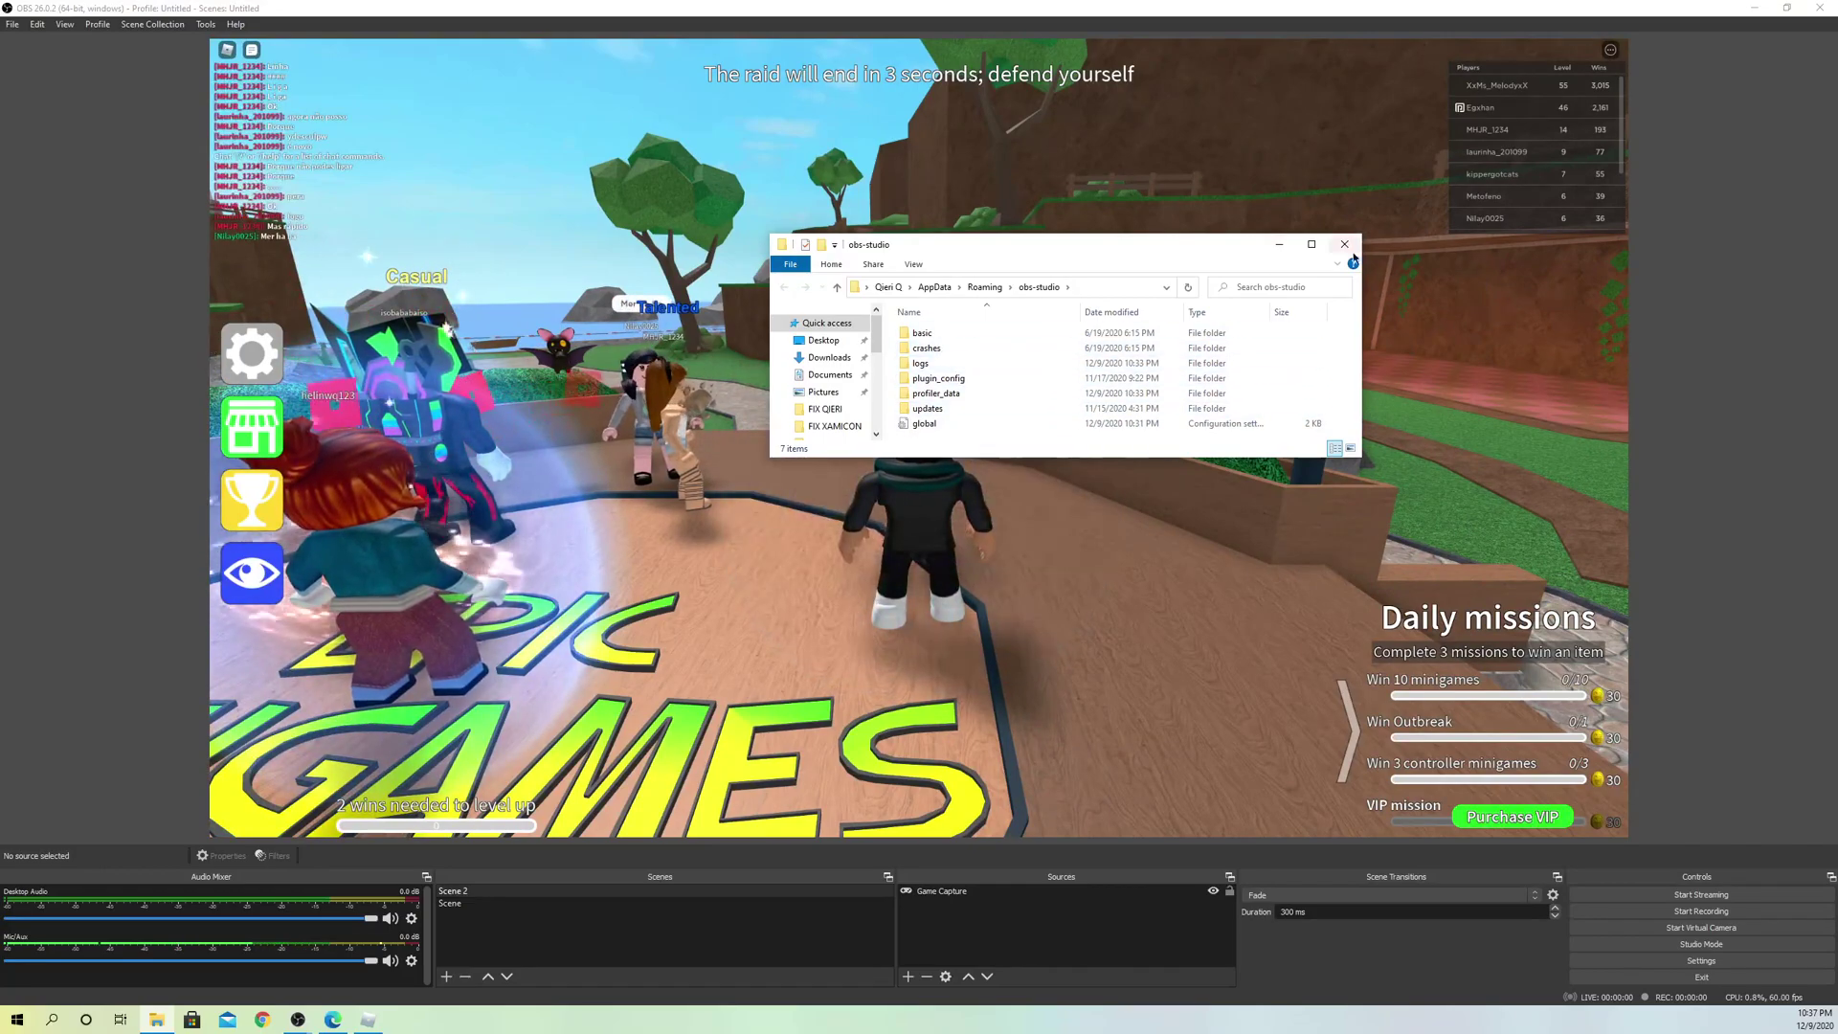
# Close the settings folder and start exporting the scene collection under the name 'DDWDWD'.
pyautogui.click(91, 70)
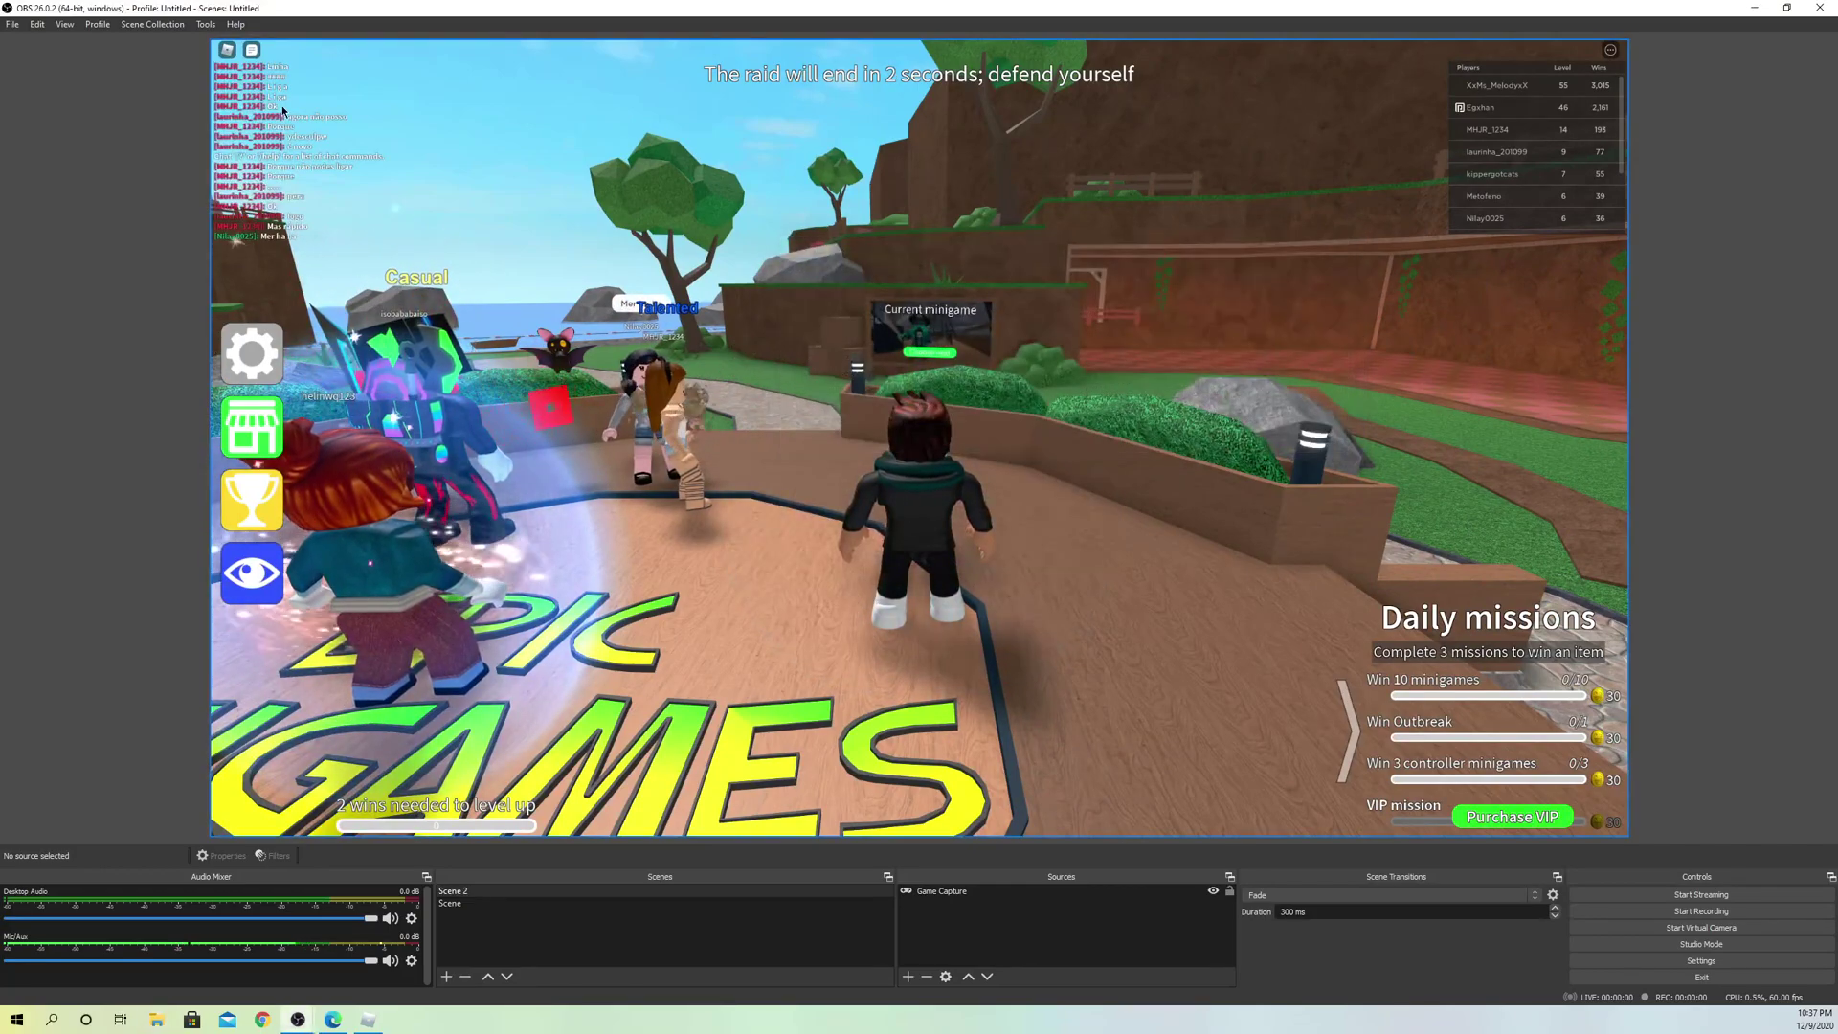
pyautogui.click(152, 24)
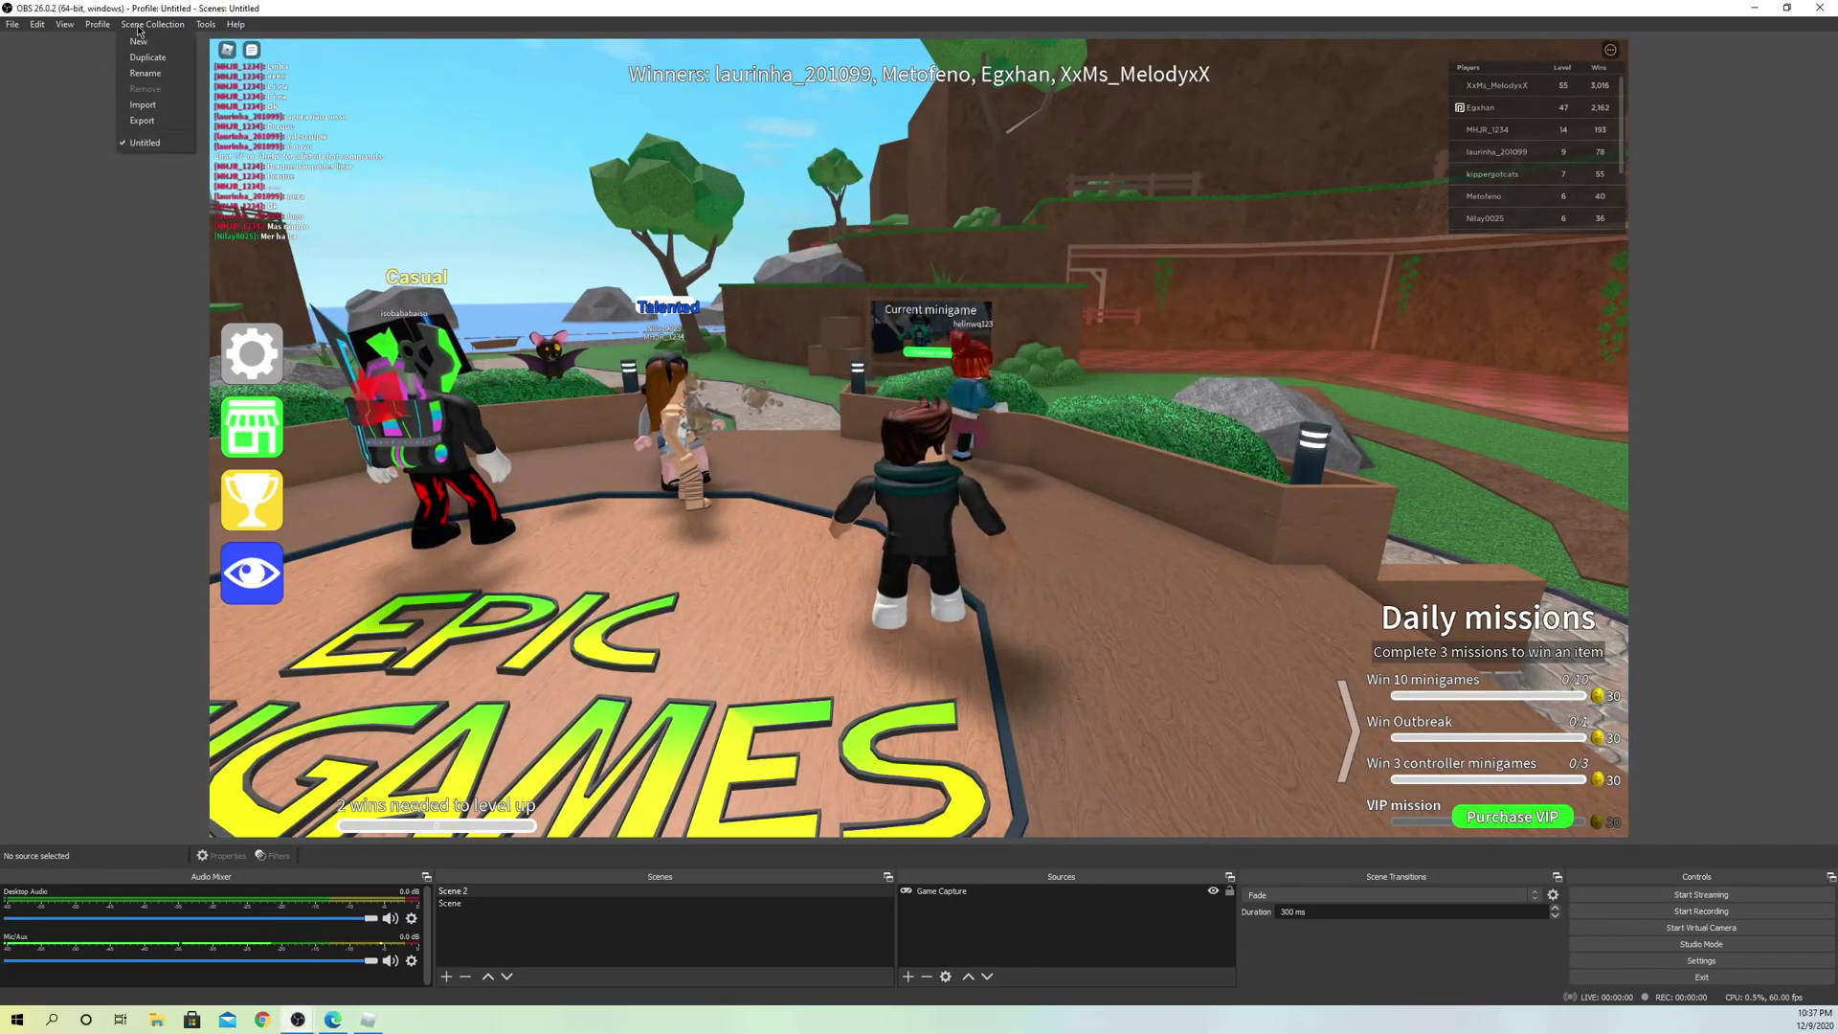
pyautogui.click(142, 120)
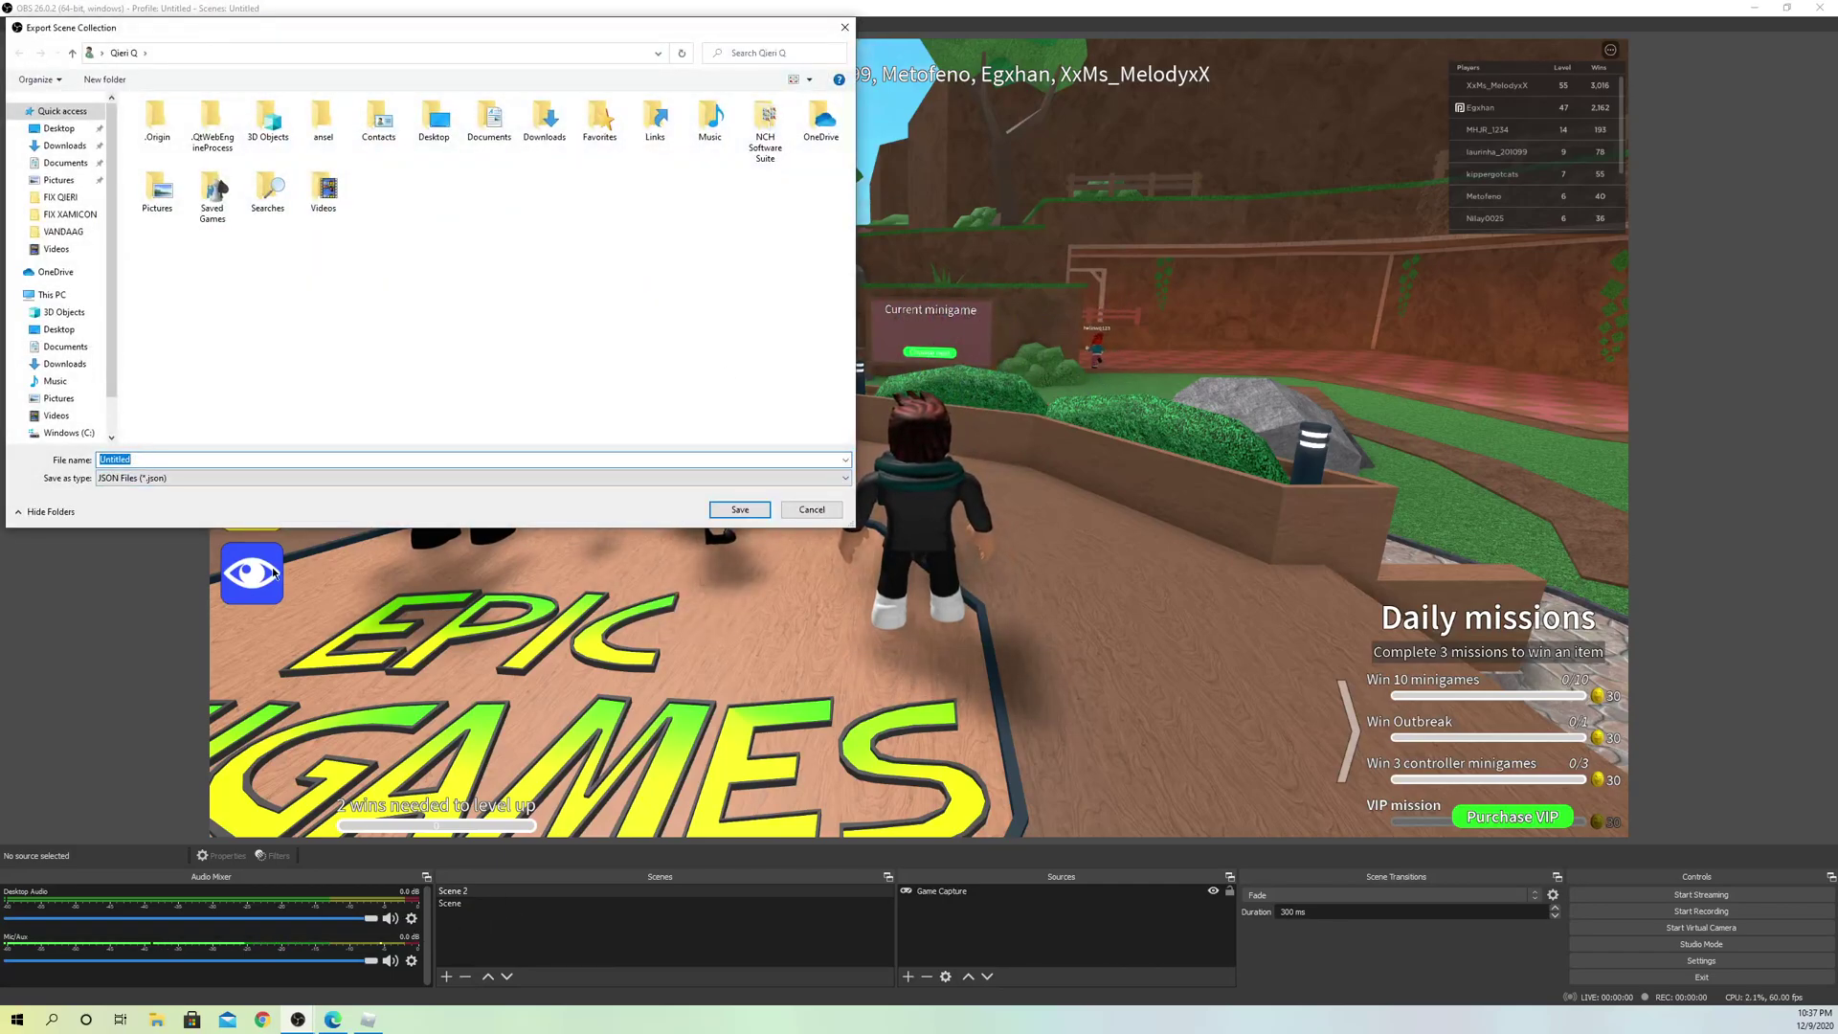
pyautogui.write('DDWDWDWD')
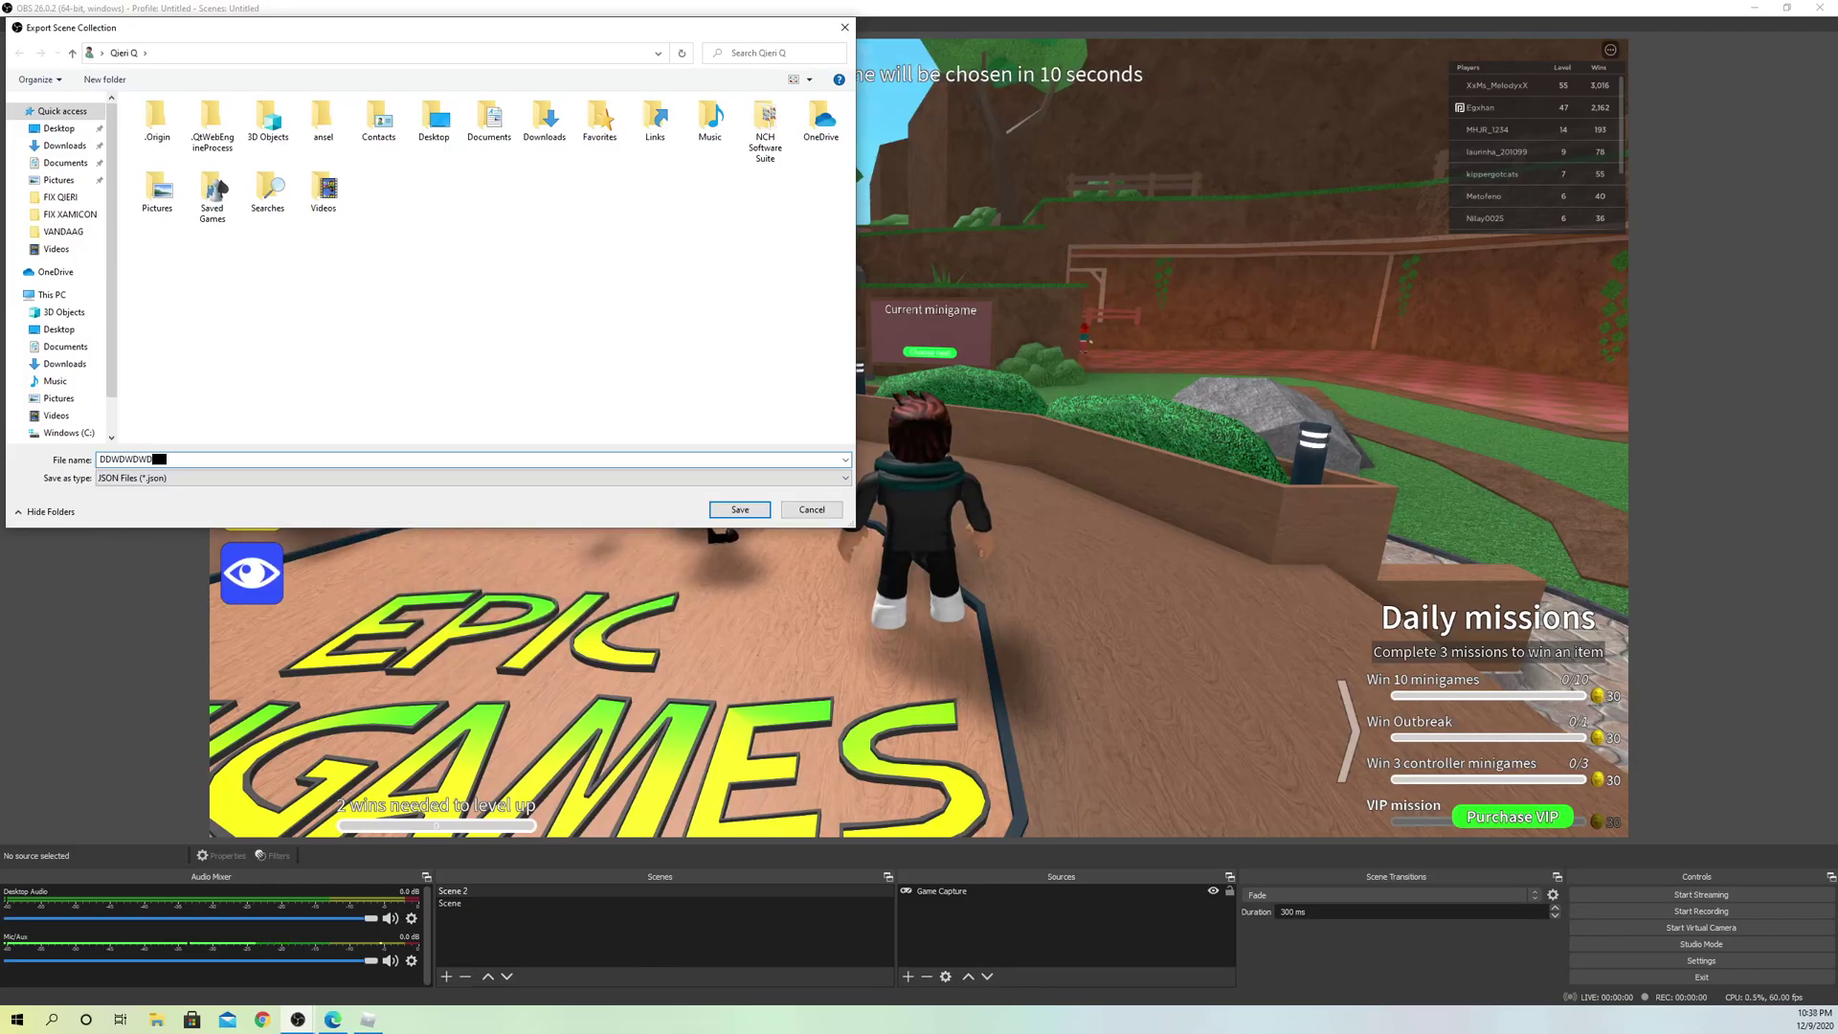
# Cancel the export, then open the scene collection importer and close it without adding a file.
pyautogui.click(841, 36)
pyautogui.click(11, 26)
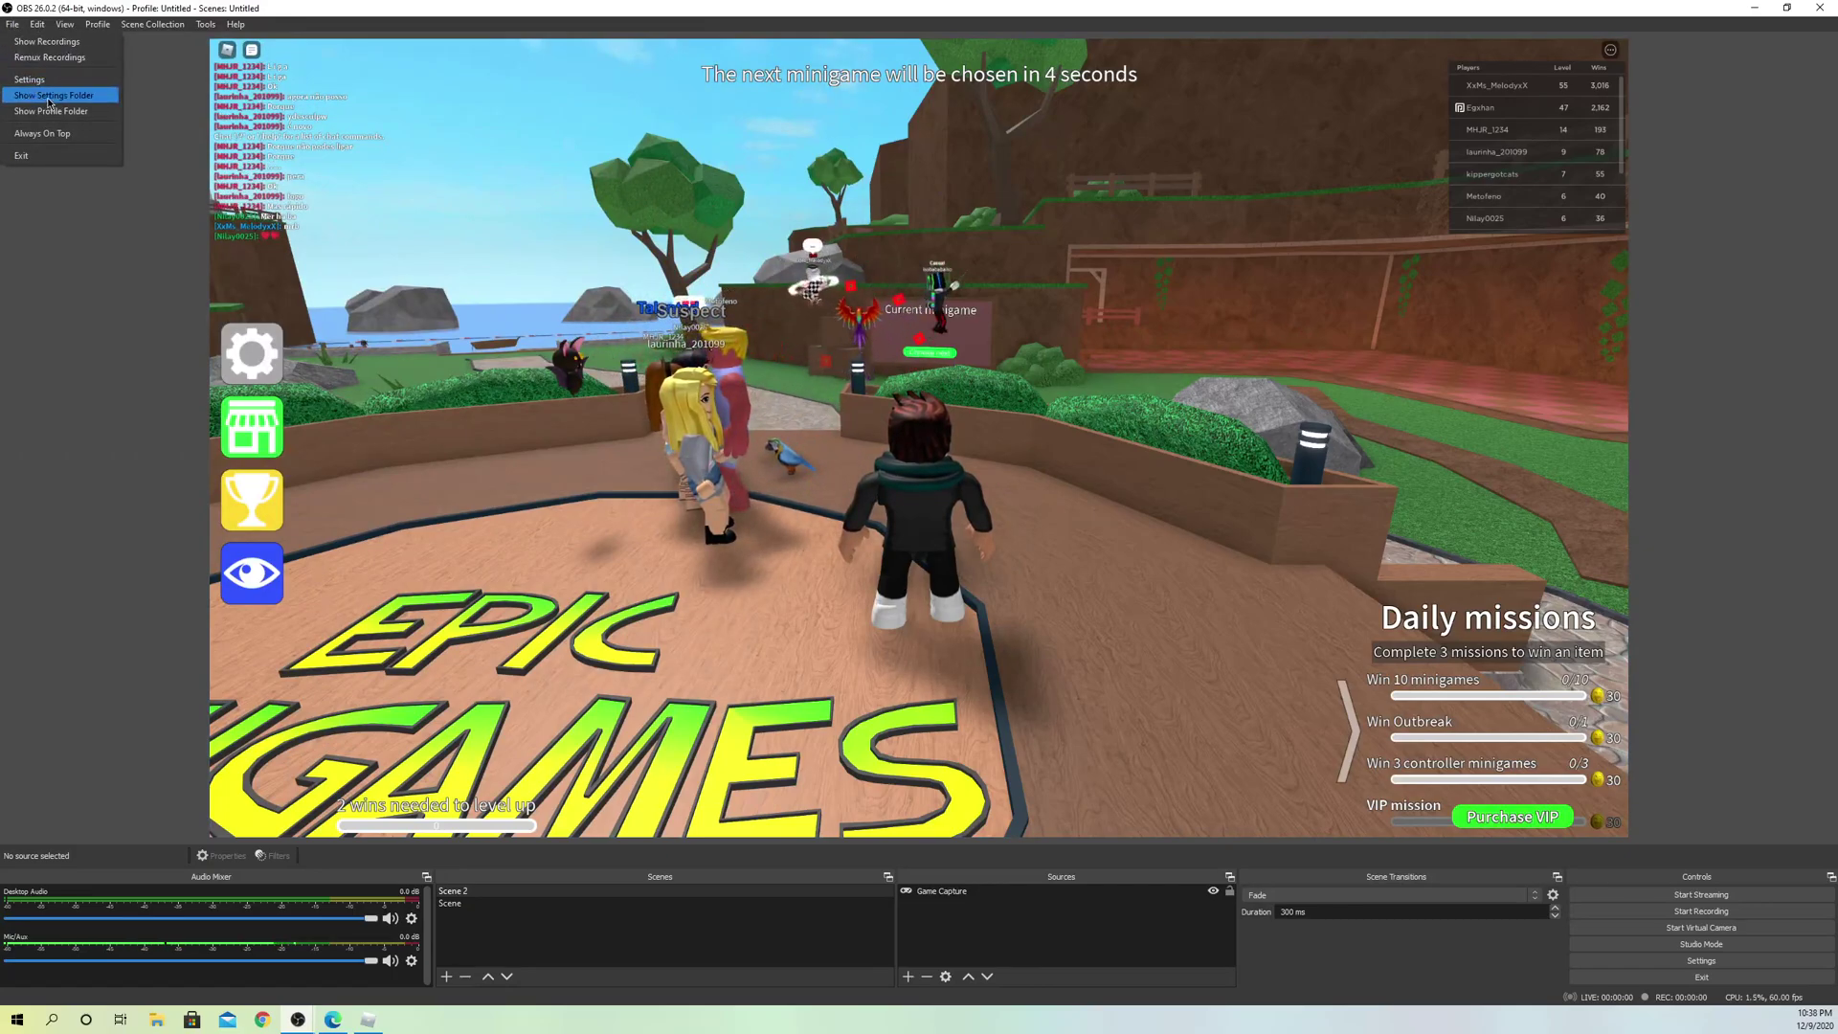
pyautogui.moveTo(134, 29)
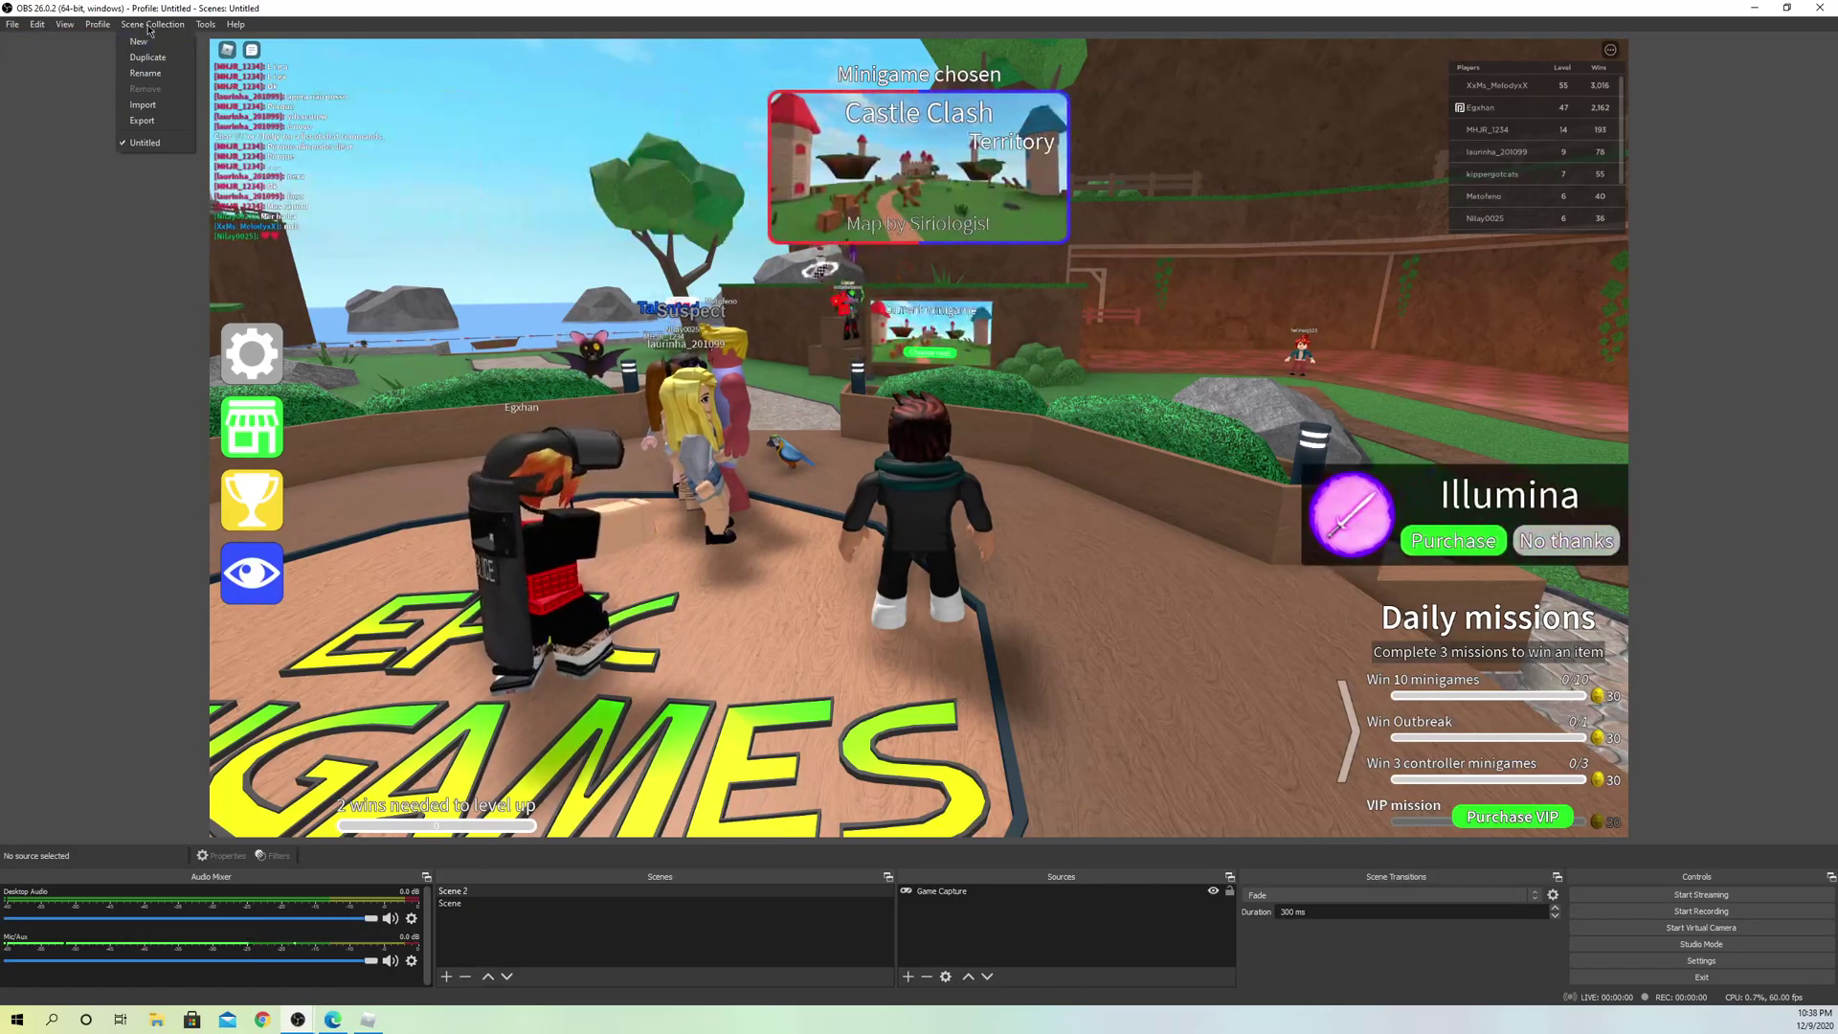
pyautogui.click(143, 104)
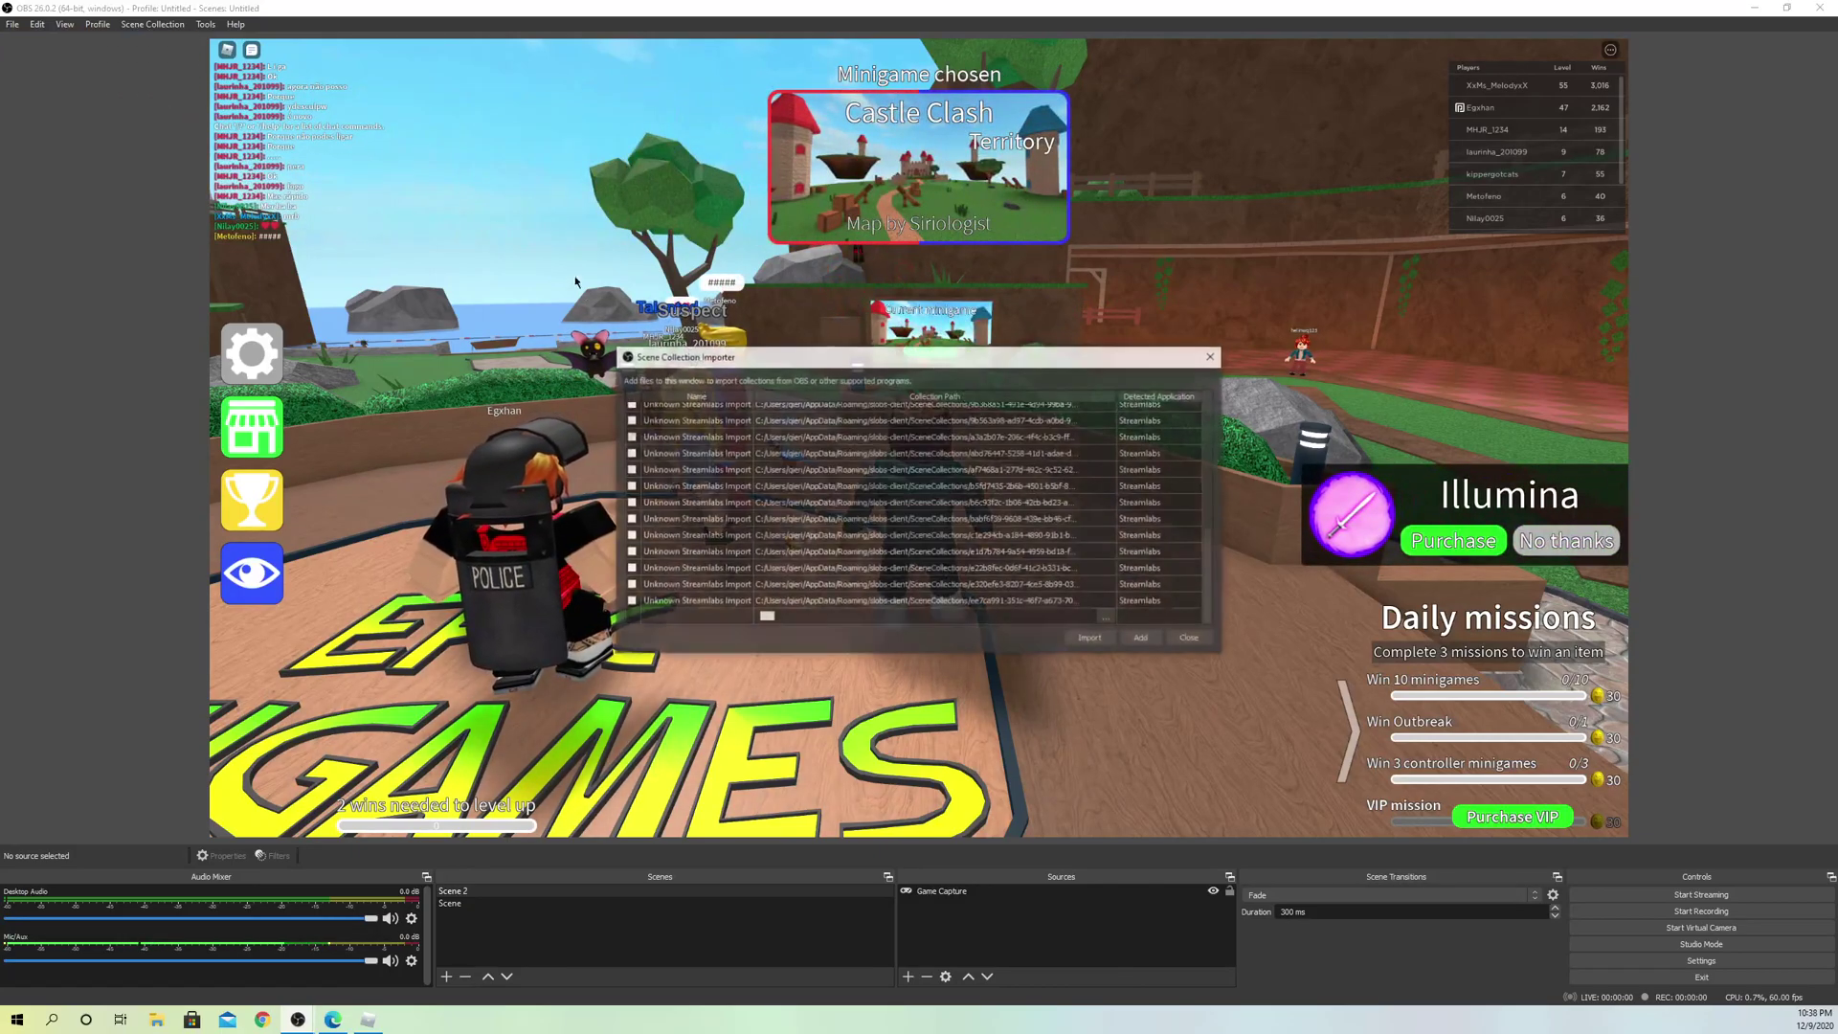
pyautogui.click(1141, 638)
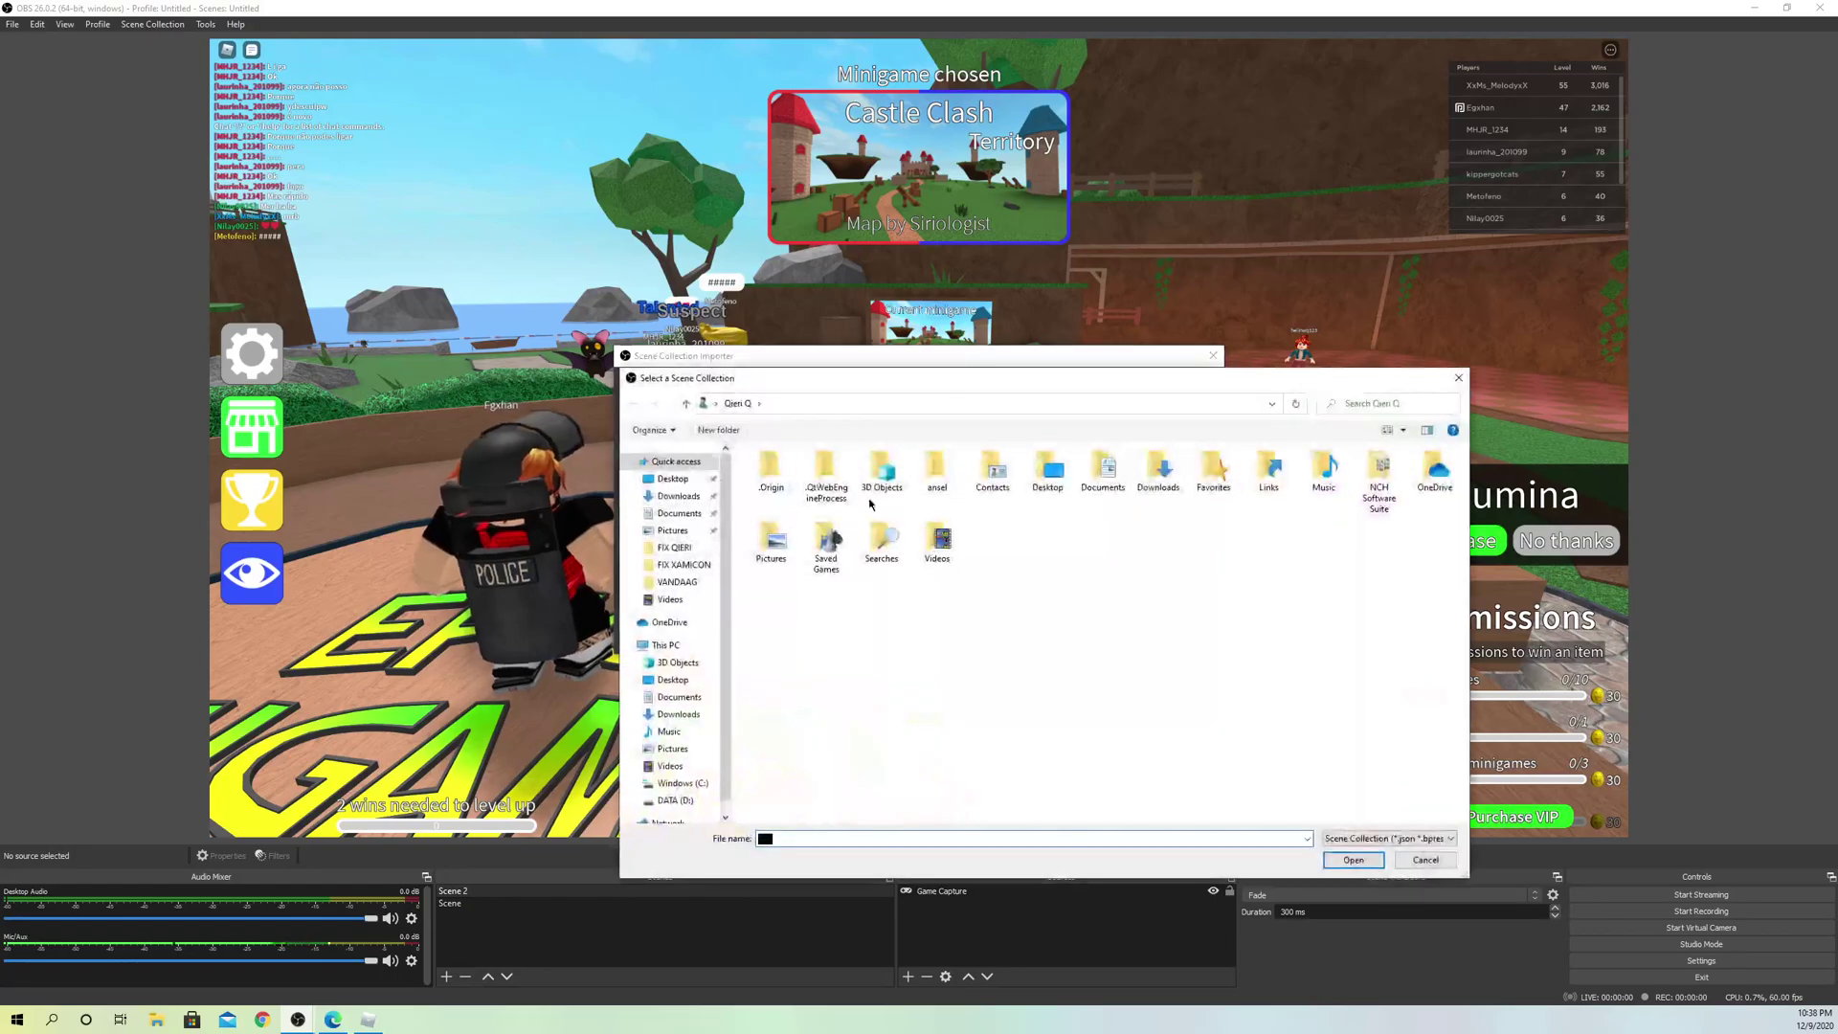
pyautogui.press('Escape')
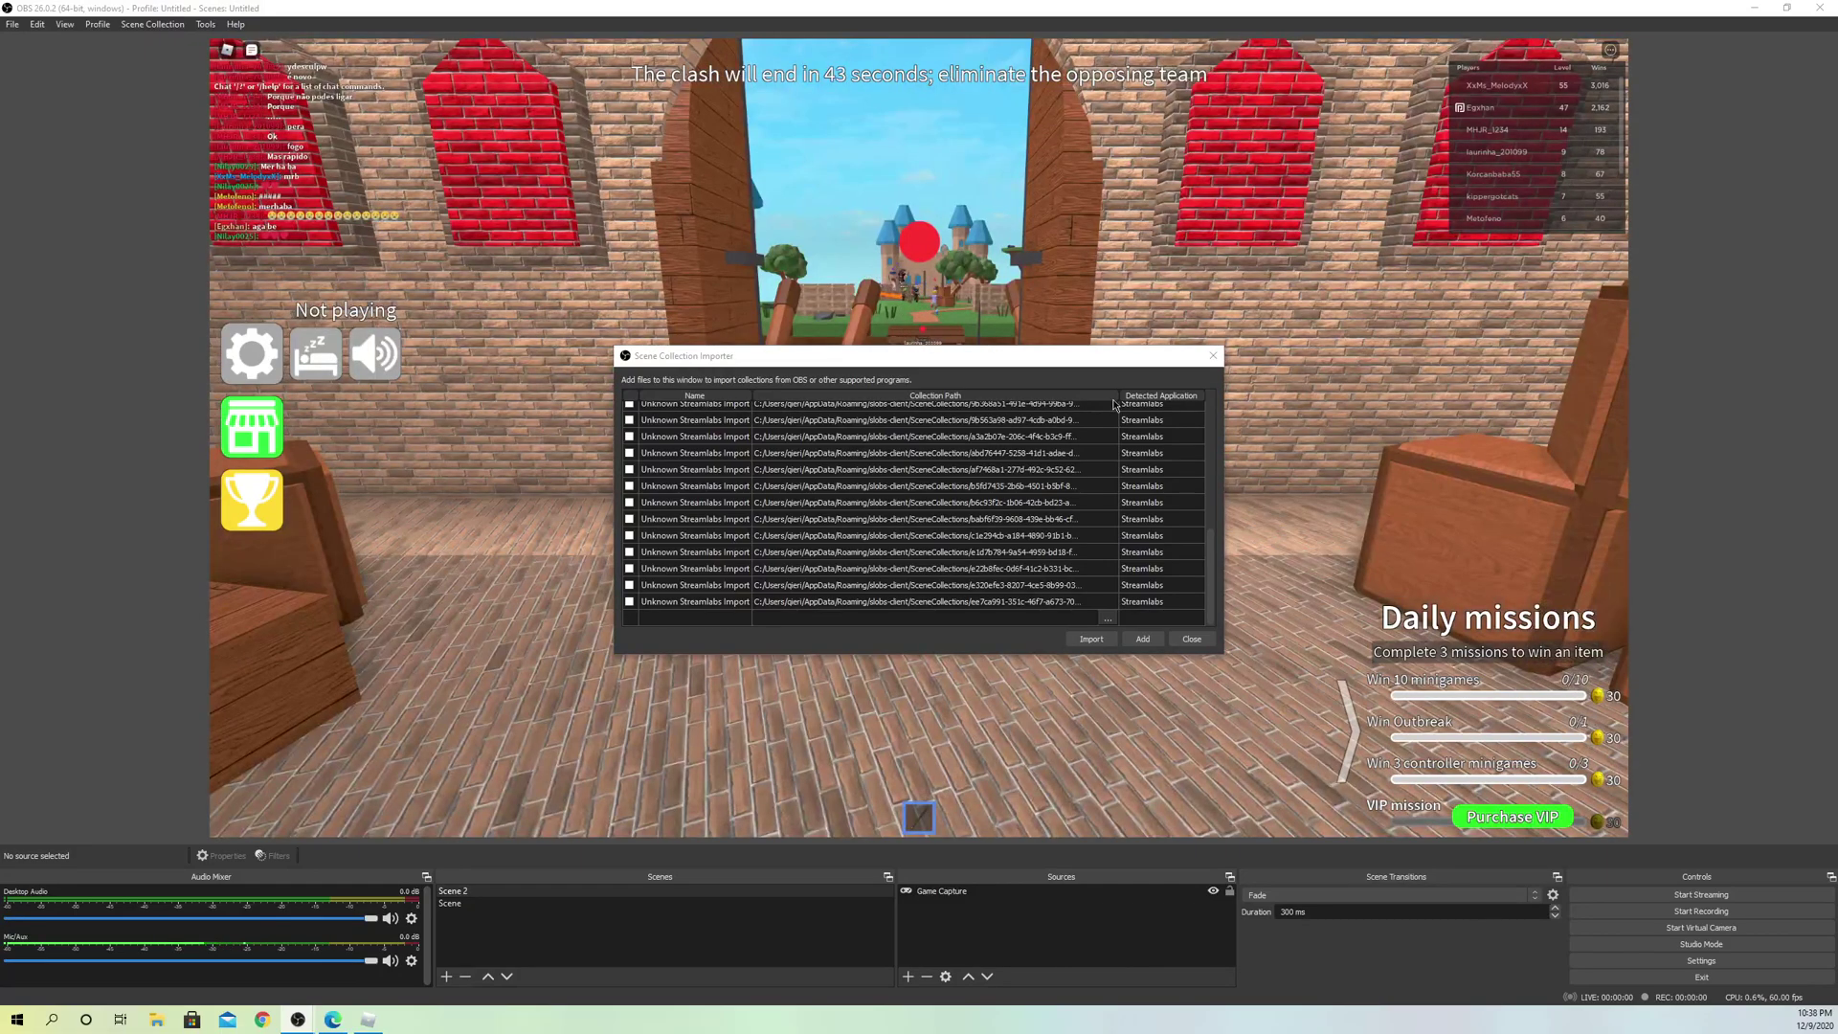
pyautogui.click(1212, 357)
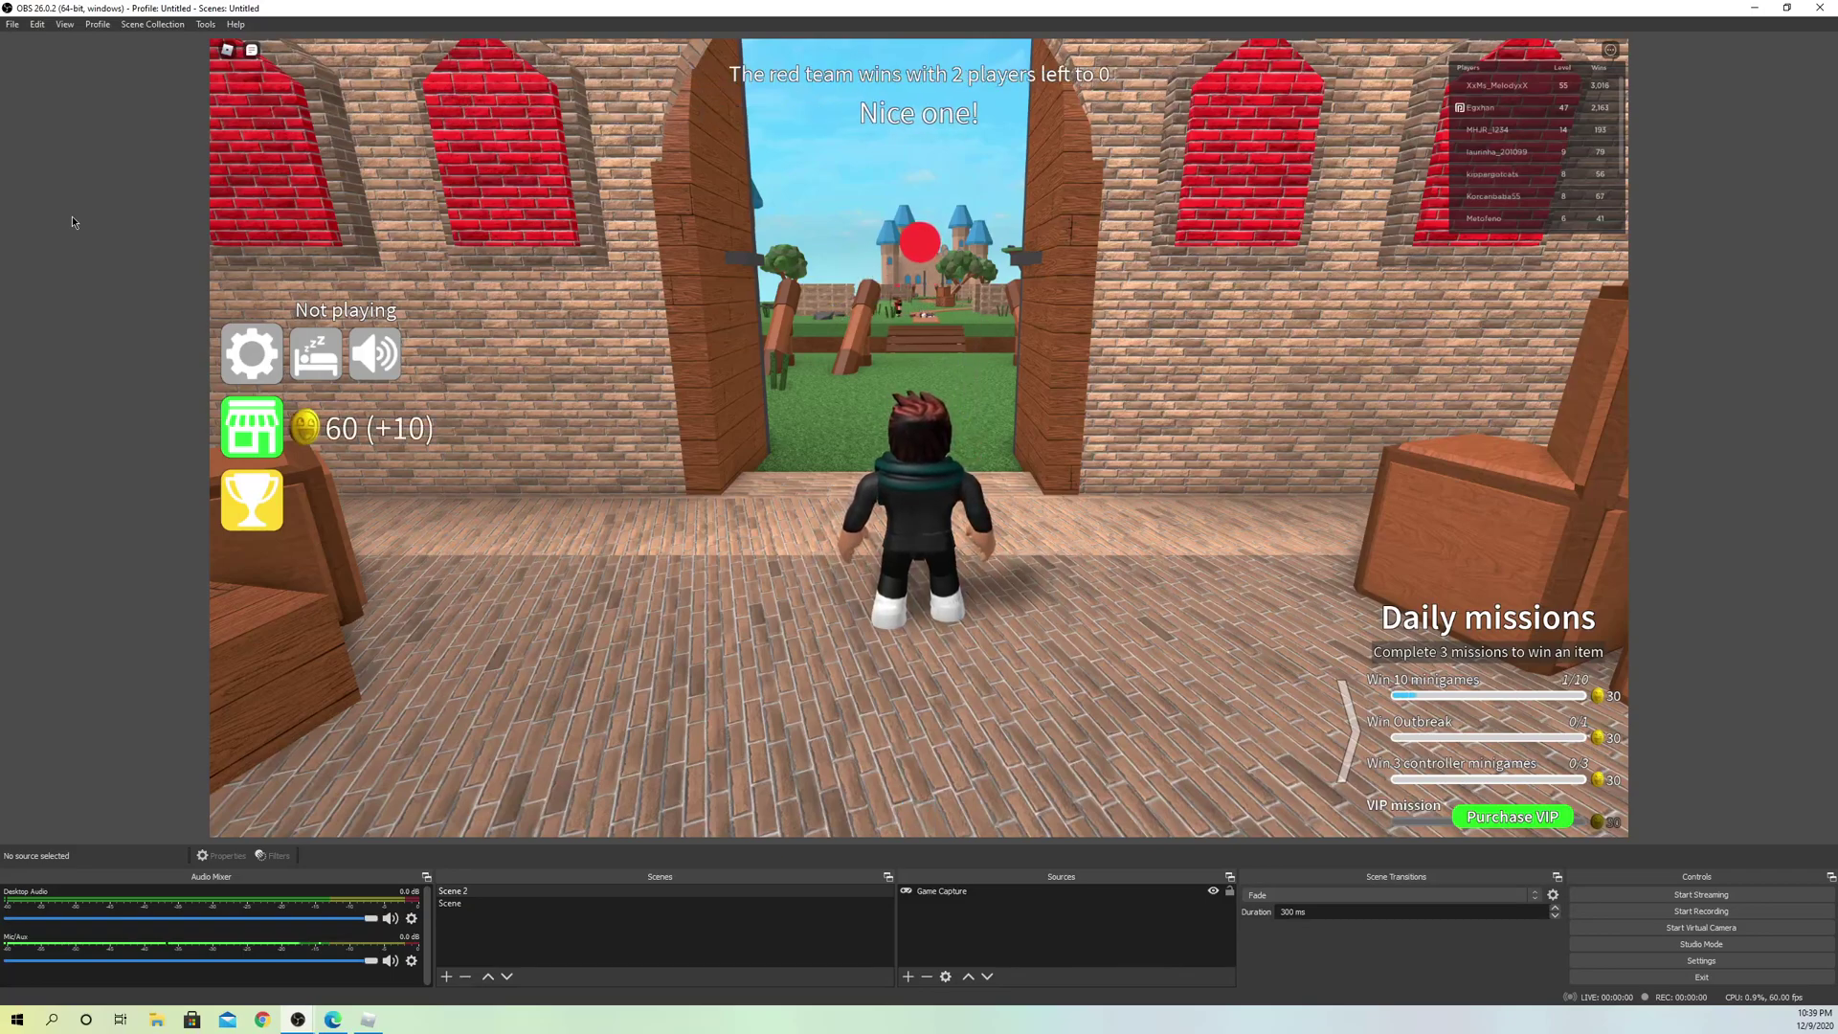
pyautogui.hotkey('alt', 'Tab')
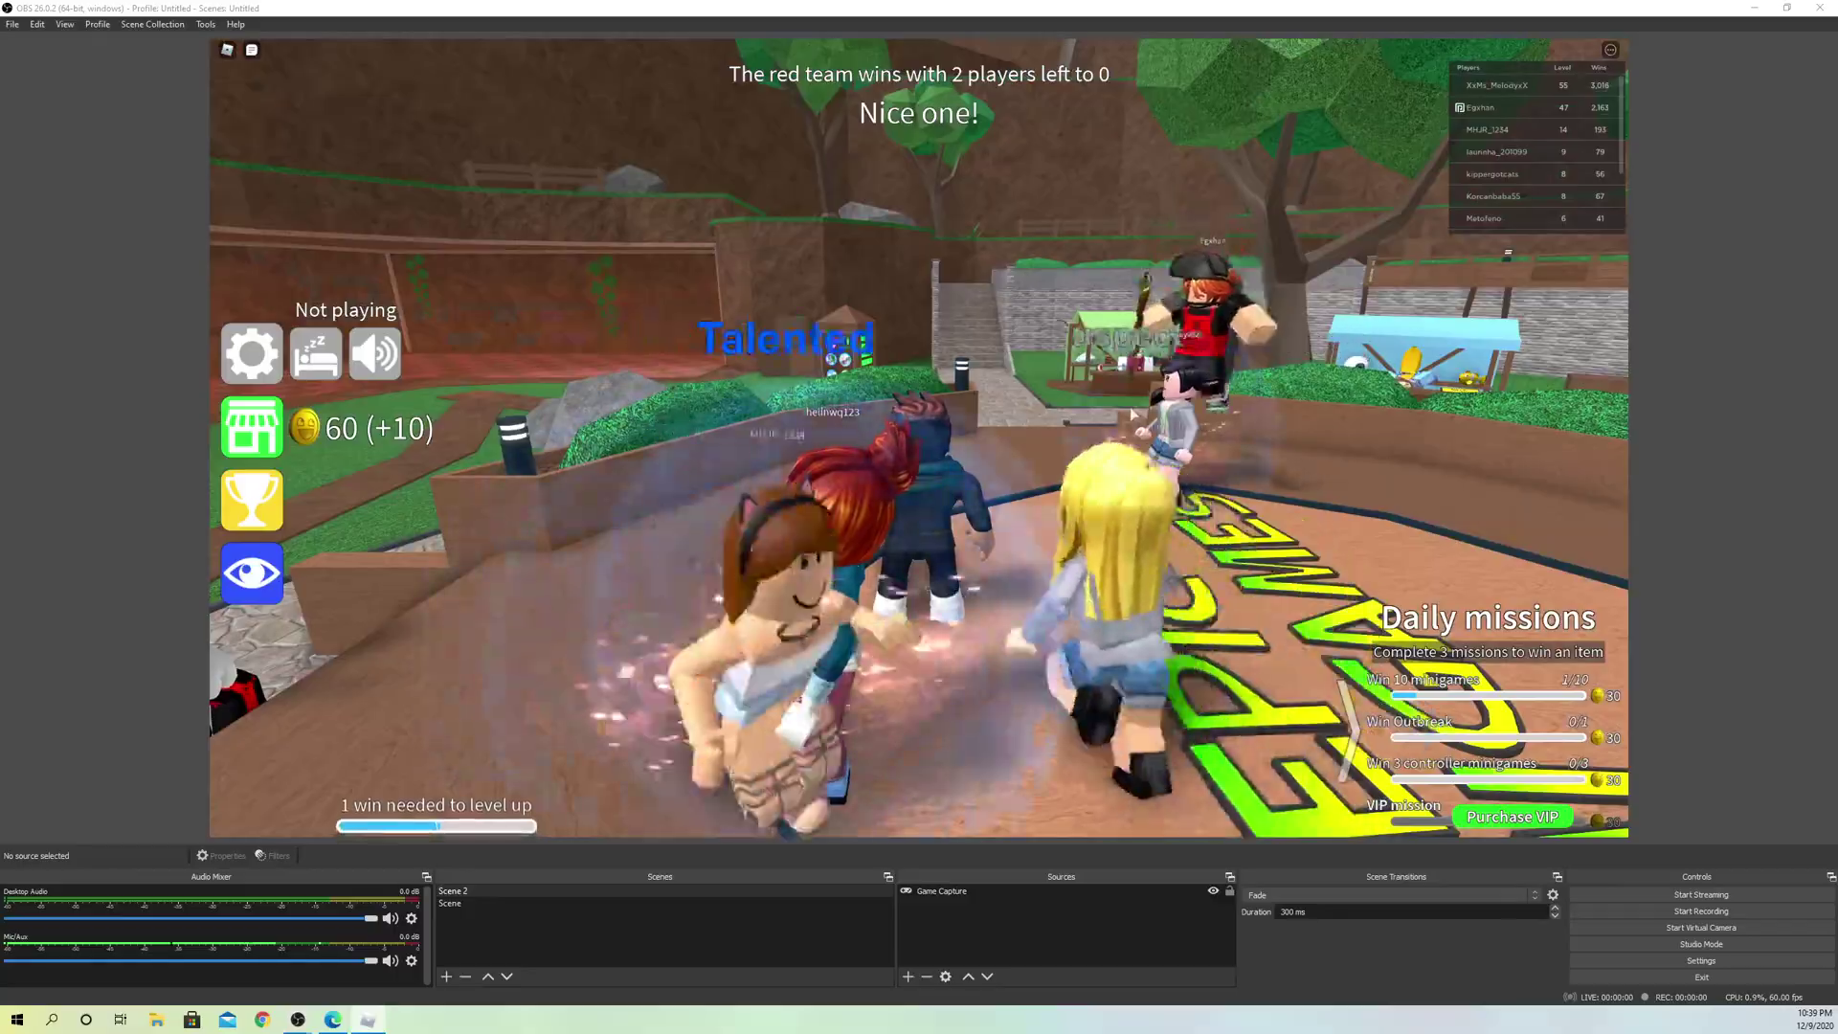